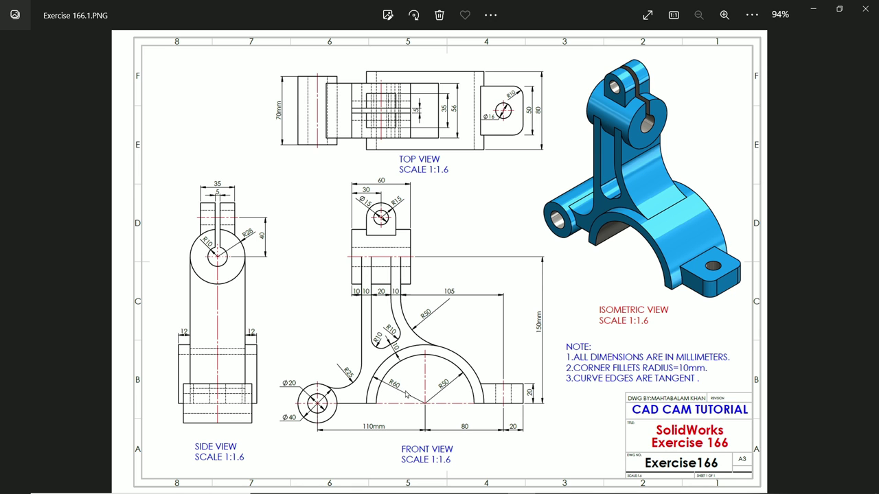
Examine the half-ring's radii in the front view and its width in the top view, and return to SolidWorks.
ctrl+scroll(406, 394, up, 3)
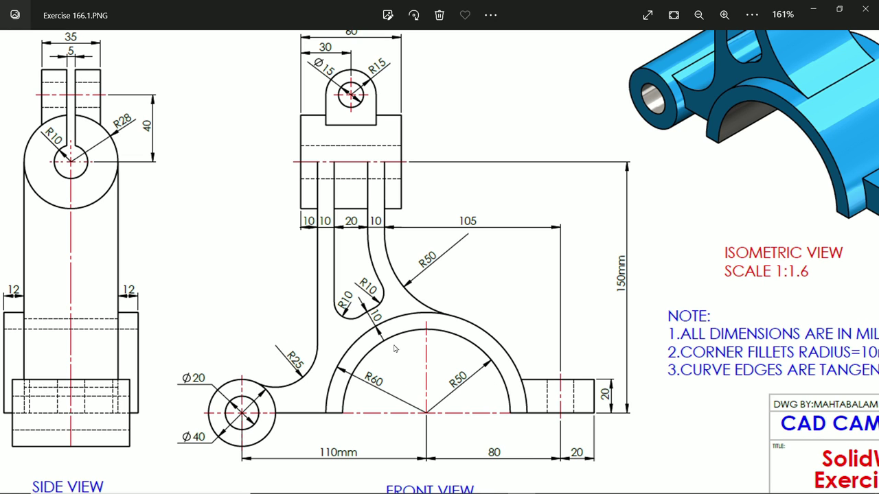
drag(492, 232, 484, 398)
drag(488, 257, 485, 357)
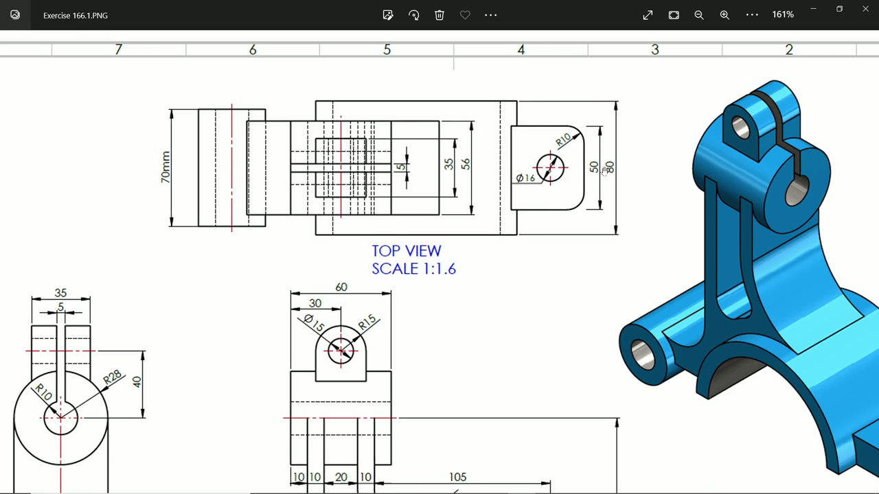
click(815, 12)
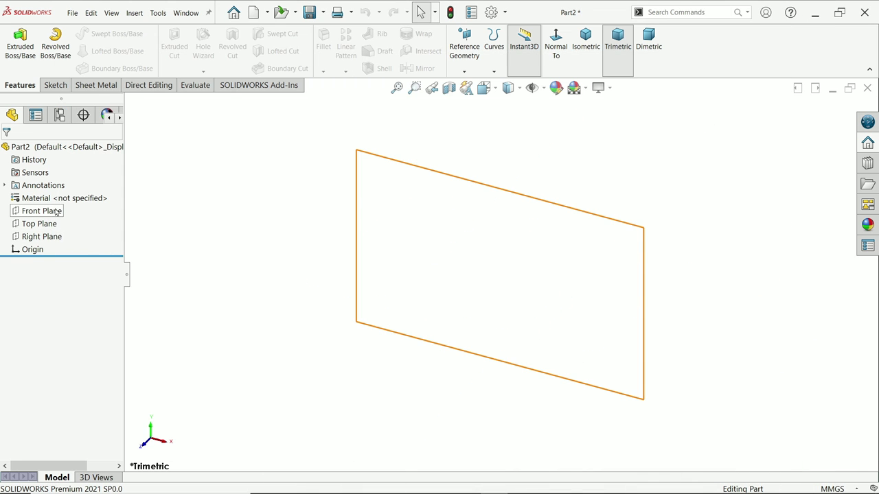
Start a sketch on the Front Plane and draw a circle centred on the origin with a radius of about 87 mm.
click(41, 211)
click(63, 195)
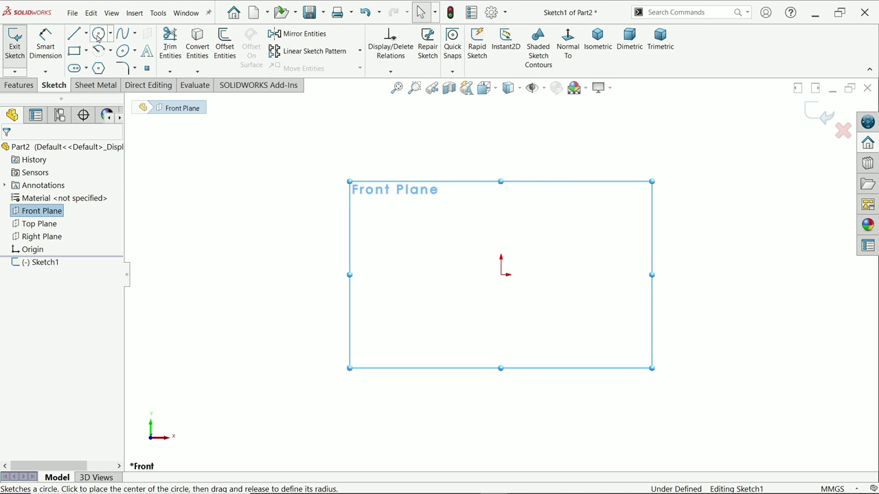
click(98, 33)
click(503, 277)
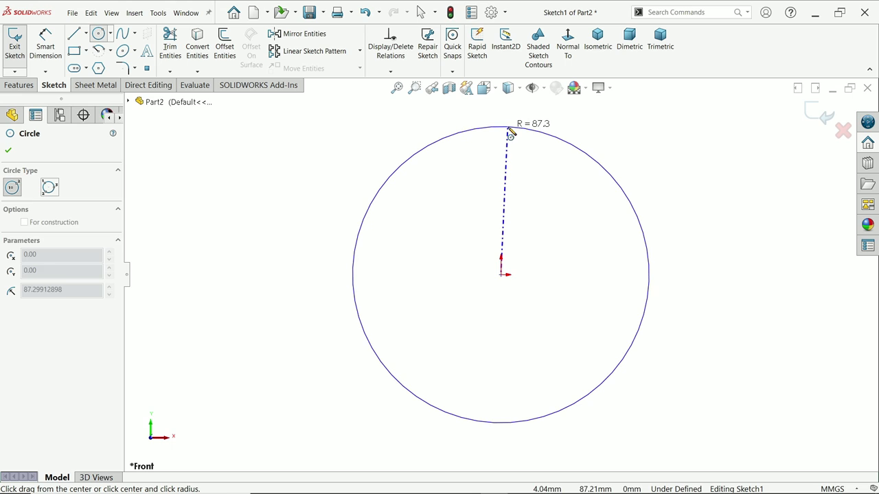
click(508, 128)
Draw a horizontal line across the circle through the origin and make its right endpoint coincident with the circle.
click(75, 33)
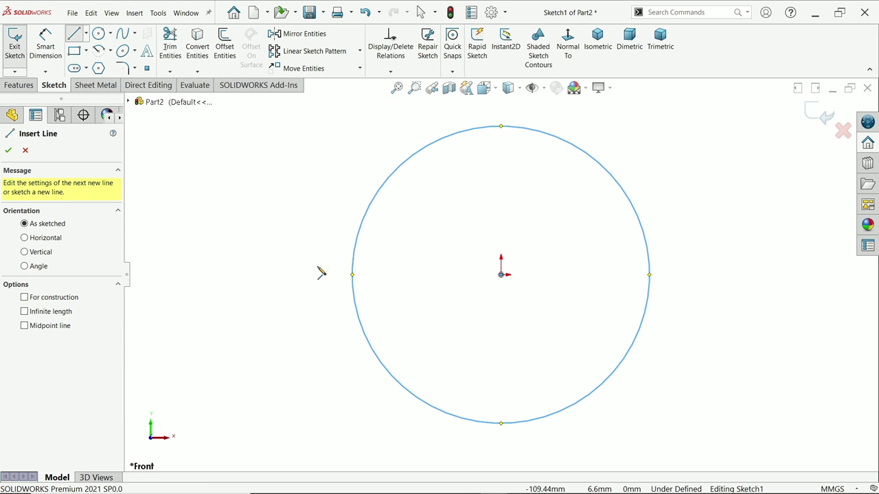
click(353, 275)
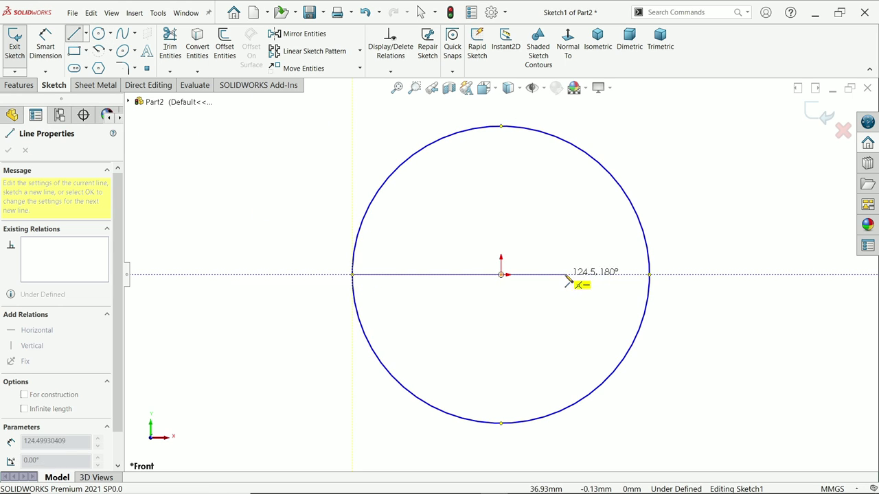
click(651, 275)
right_click(724, 190)
click(745, 193)
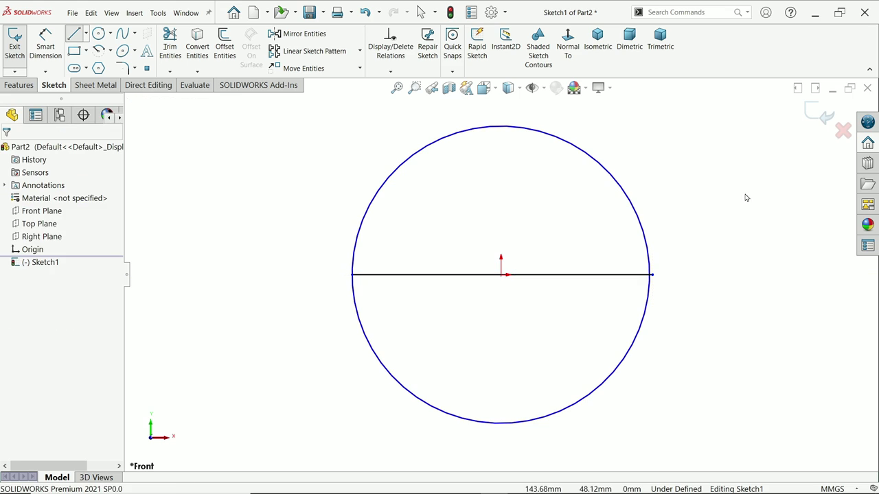
click(652, 275)
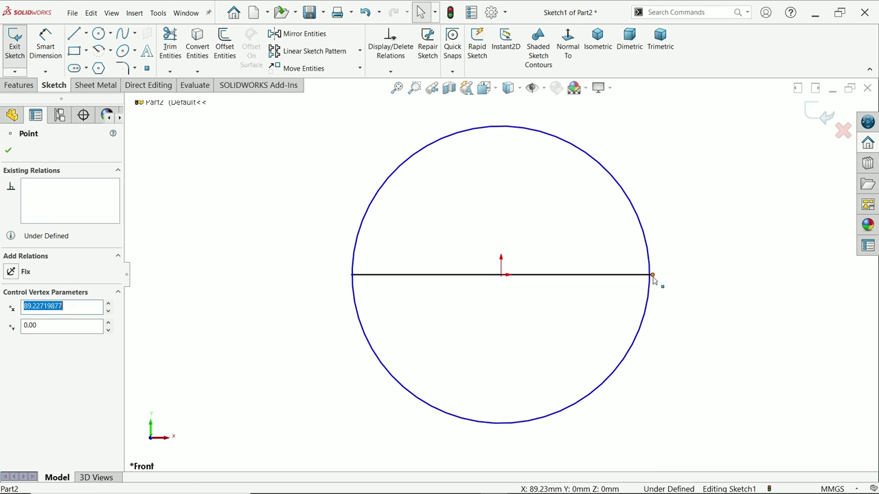
ctrl+click(649, 287)
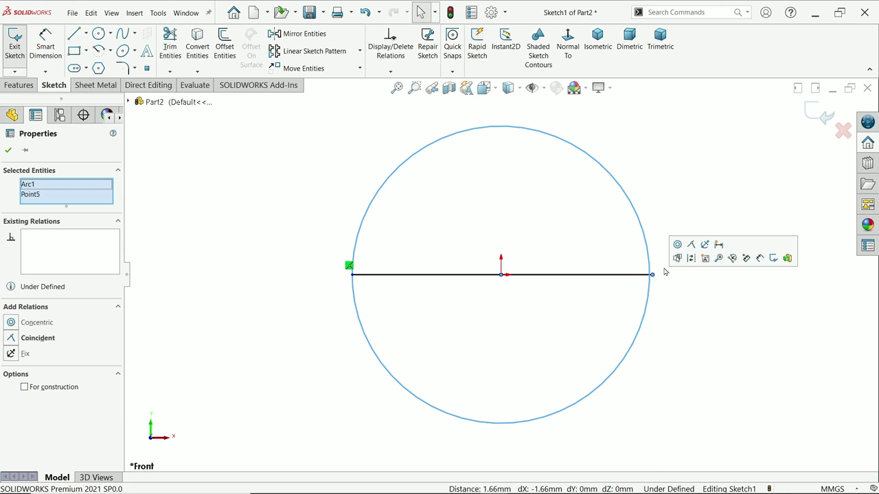
click(690, 246)
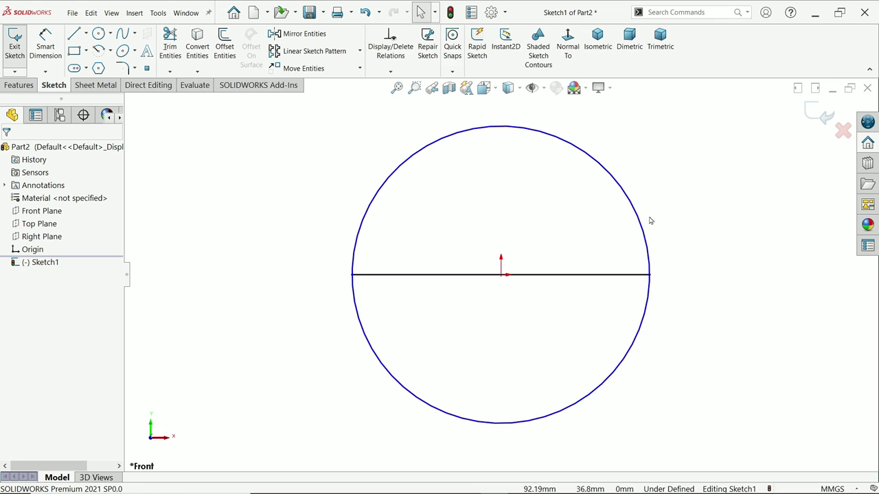
Trim away the lower half of the circle with Power trim, keeping the upper semicircle and the horizontal line.
click(170, 49)
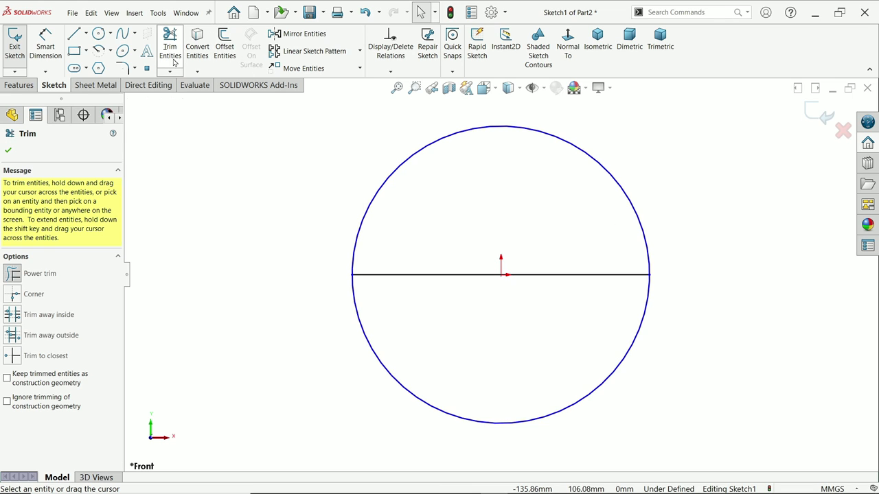
click(44, 276)
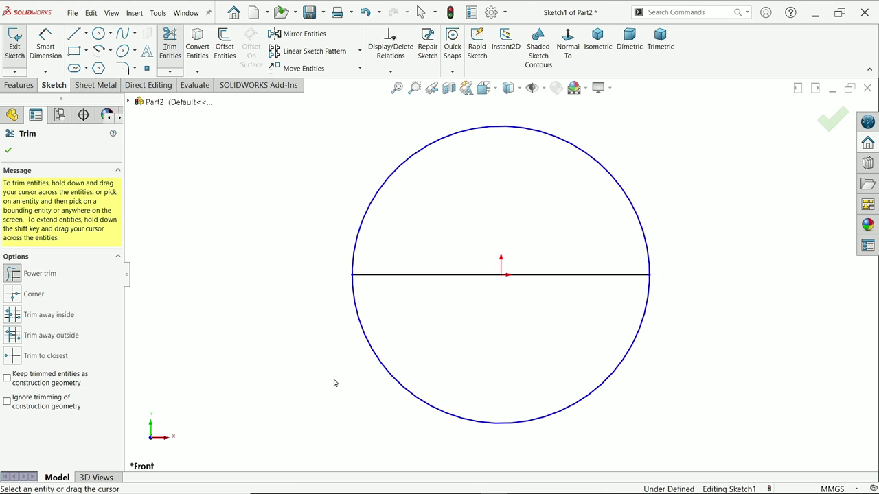
drag(335, 383, 379, 355)
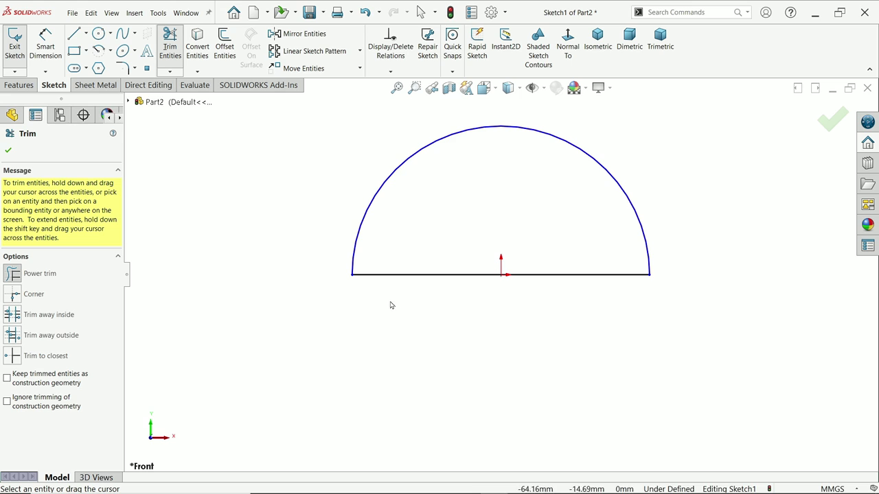
click(8, 149)
Dimension the semicircle's radius as 60 mm and convert the horizontal base line to construction geometry.
click(46, 44)
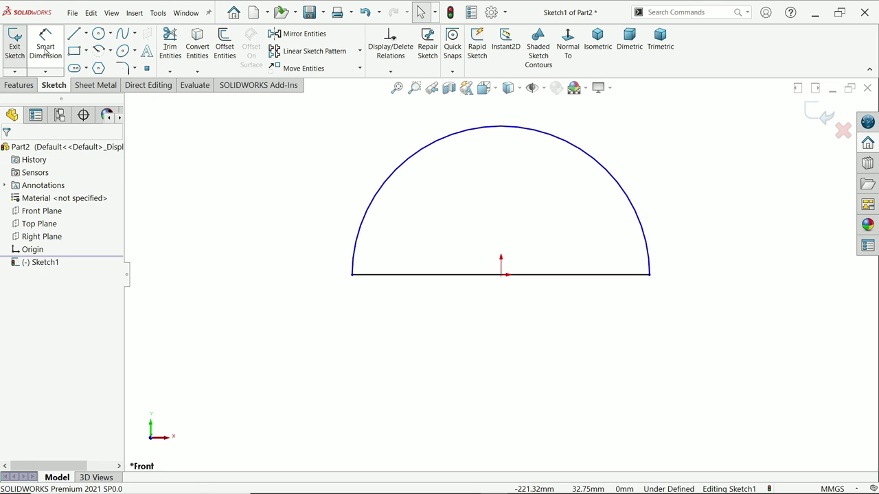
click(375, 200)
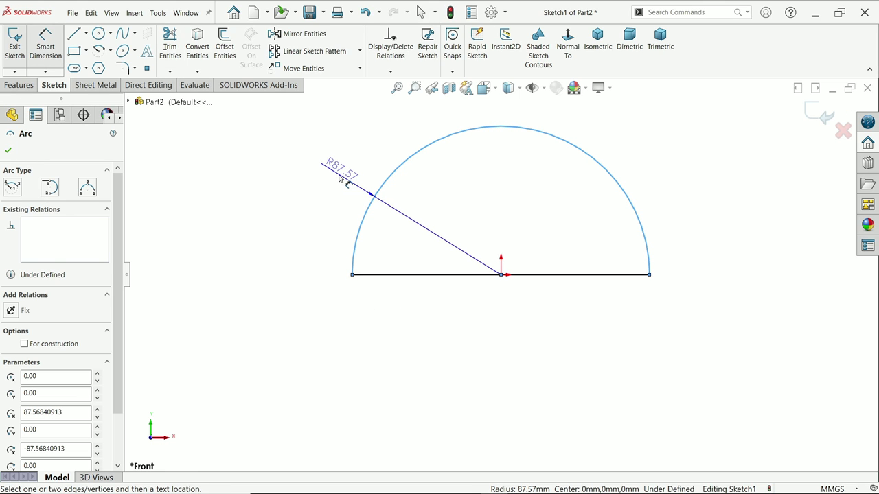
click(340, 178)
text(60)
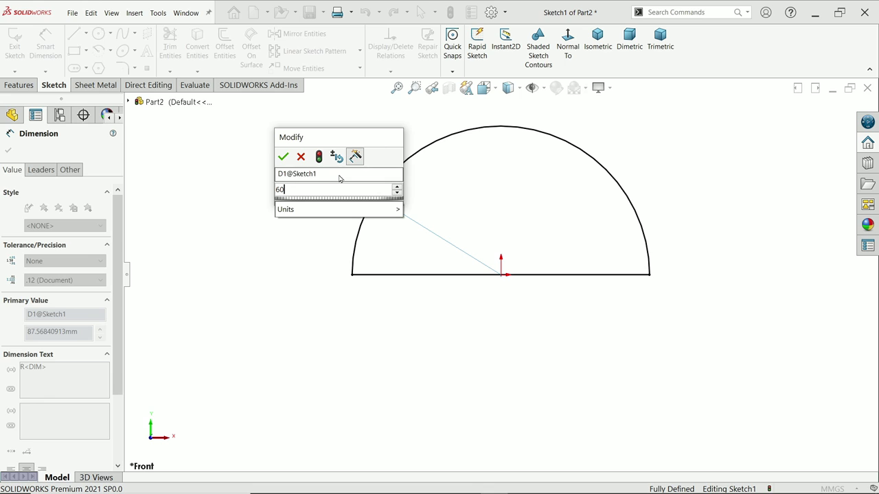
click(283, 157)
key(Escape)
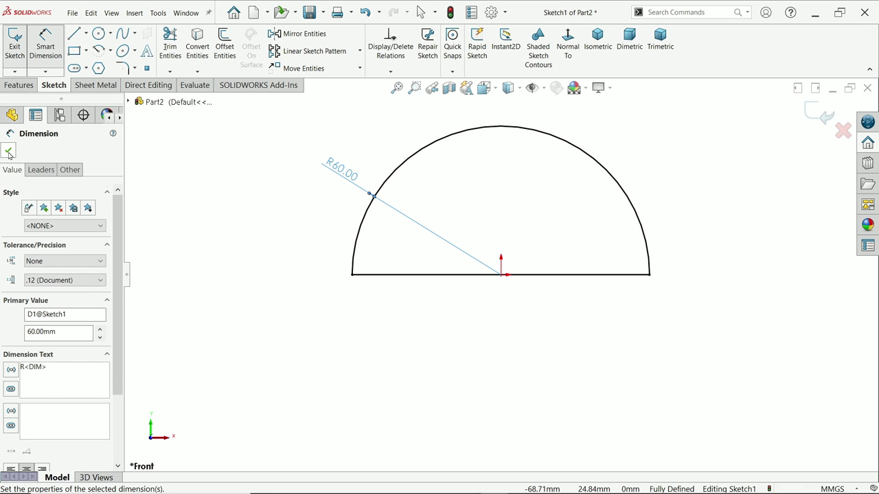
click(432, 275)
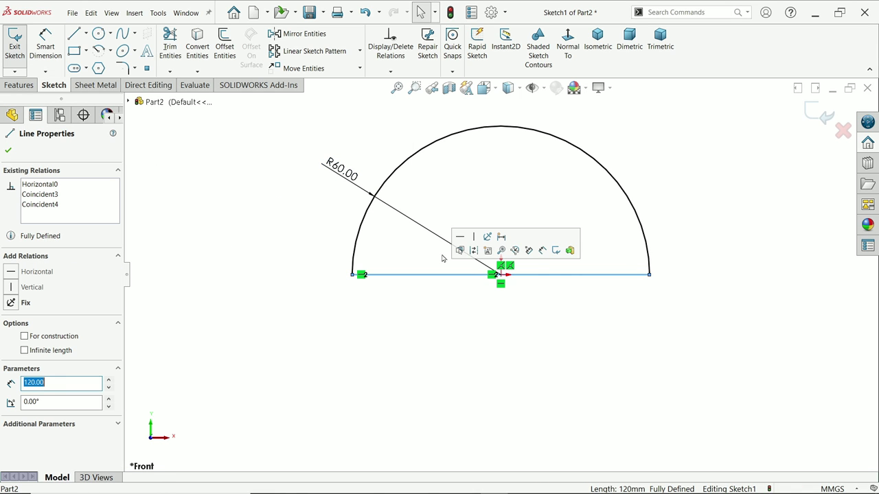
click(474, 251)
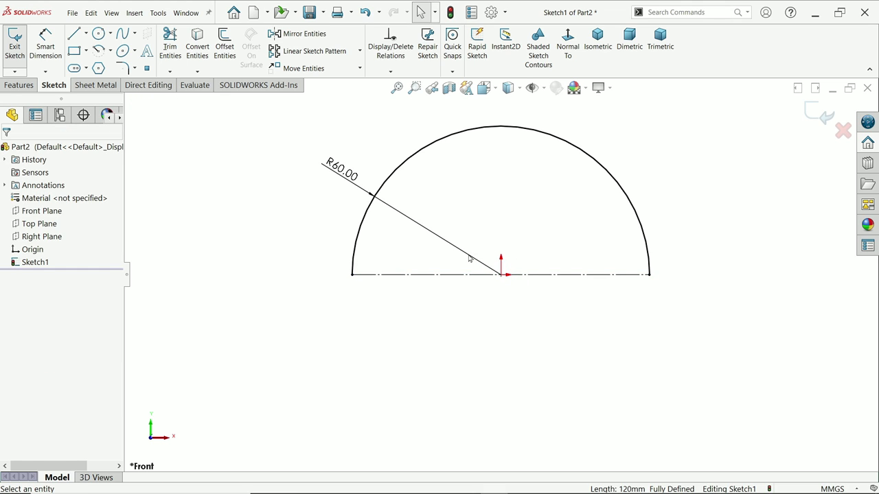
Set up a thin-feature boss extrusion of the semicircle, with the 10 mm One-Direction wall thickness reversed to the inside.
click(30, 86)
click(20, 43)
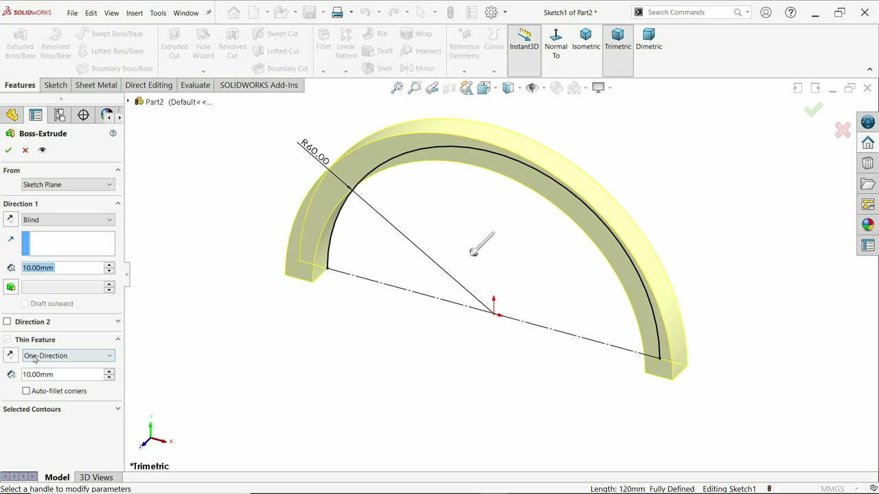
scroll(546, 294, down, 1)
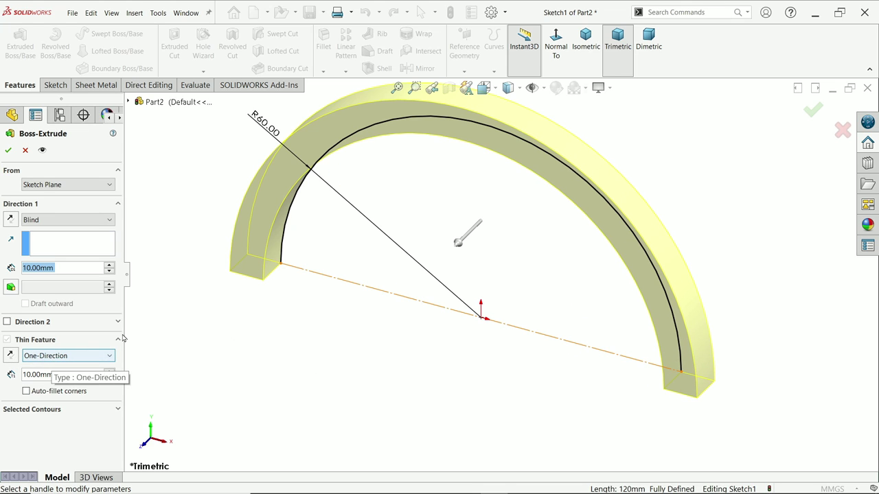
click(10, 356)
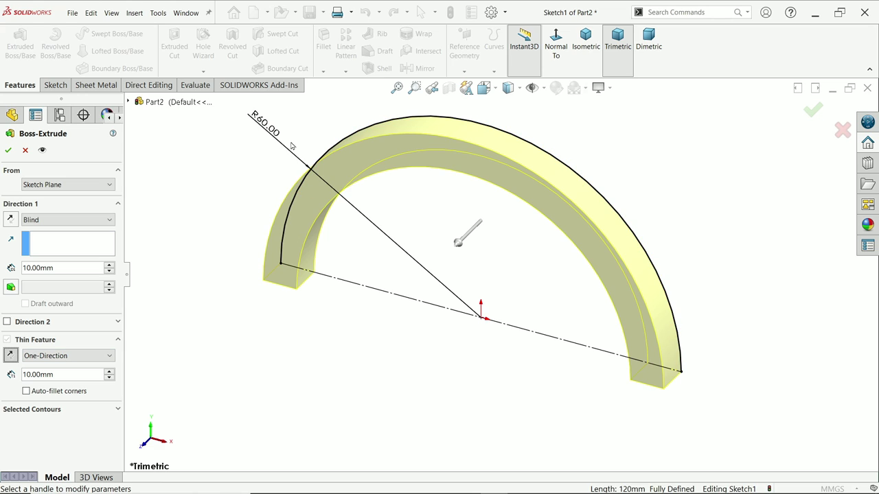
double_click(64, 377)
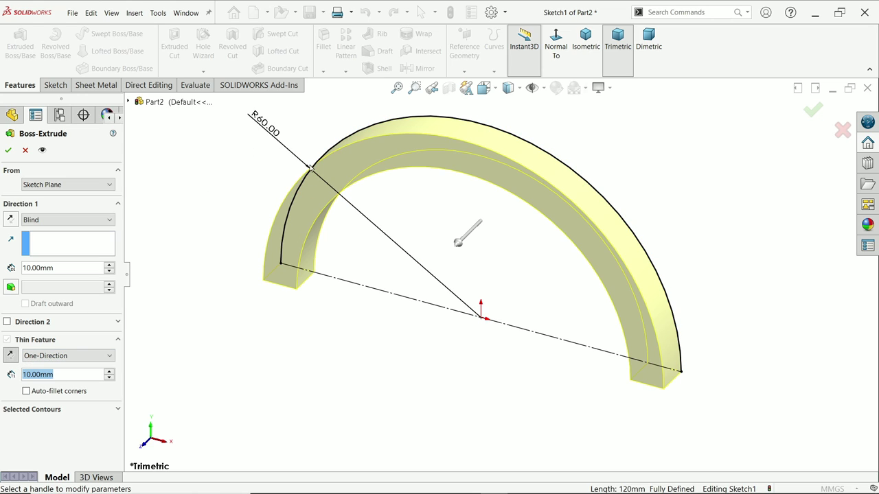
click(54, 374)
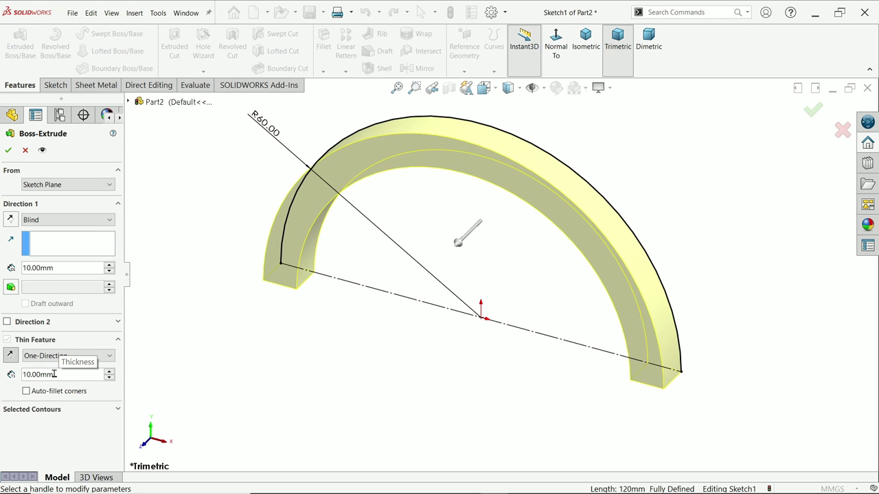
Extrude the thin half-ring to a depth of 80 mm using the Mid Plane end condition.
drag(62, 266, 3, 266)
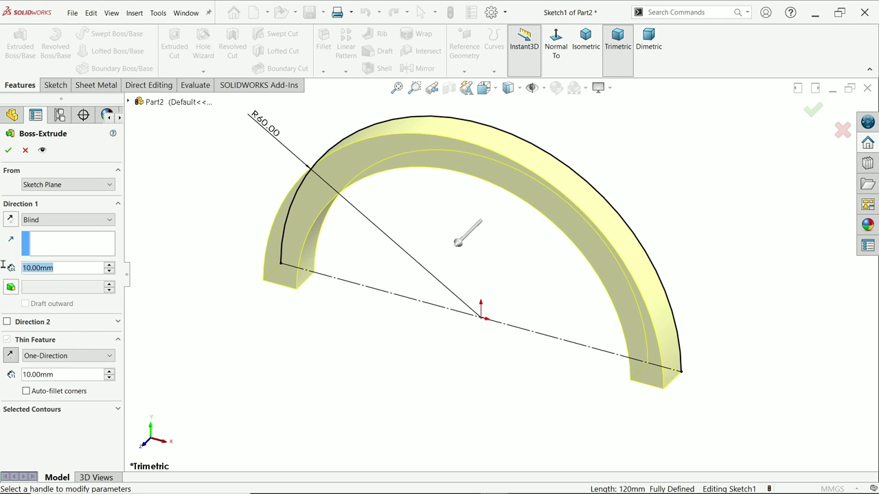
text(80)
key(Return)
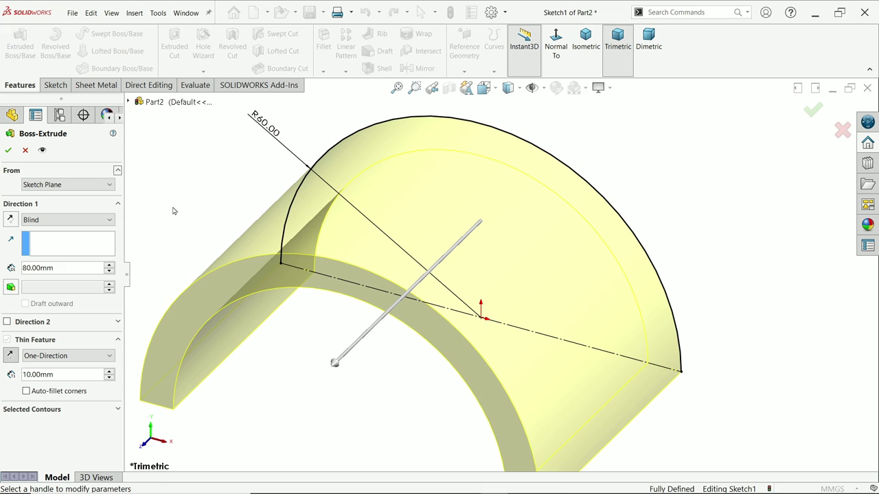
click(37, 220)
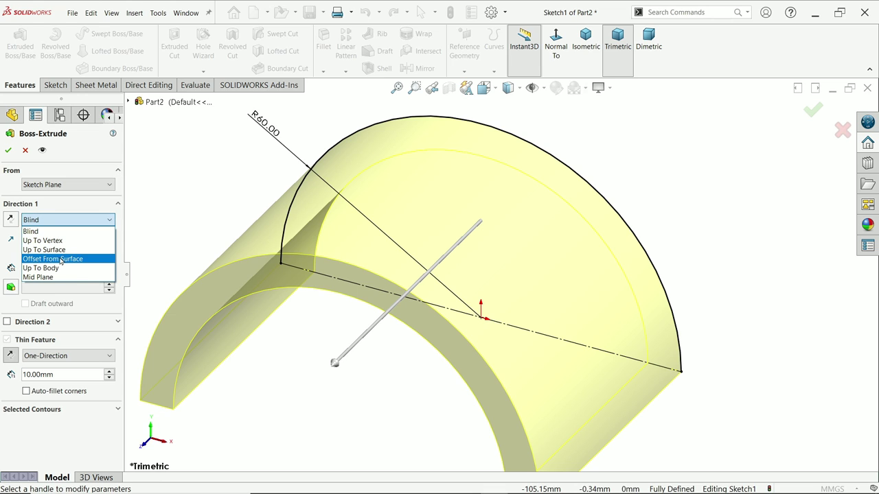
click(40, 276)
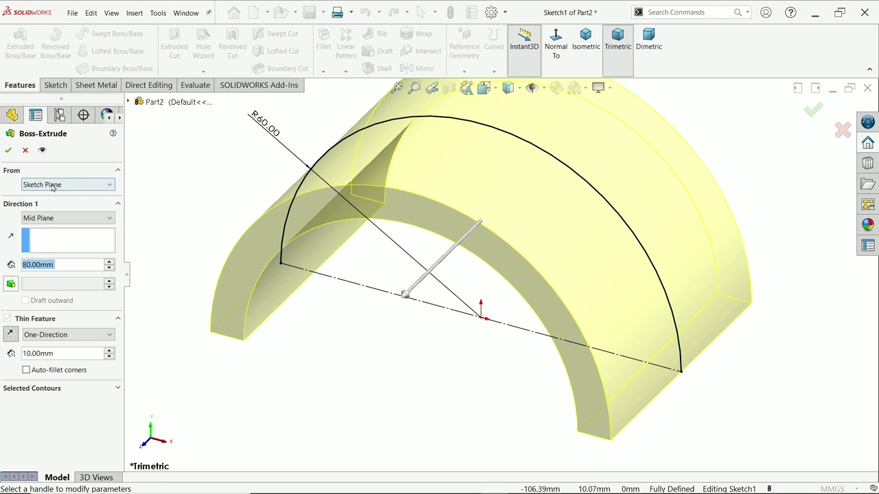
click(8, 150)
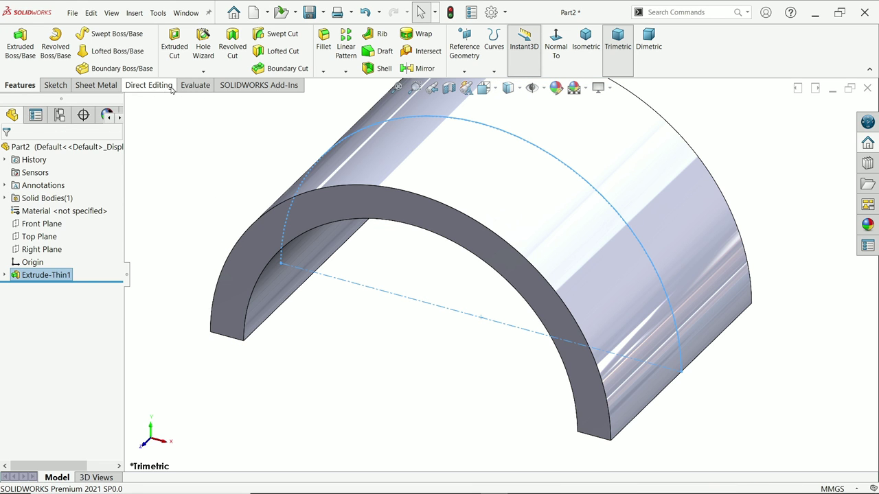
Measure the radius of the half-ring's inner front edge.
click(192, 85)
click(85, 43)
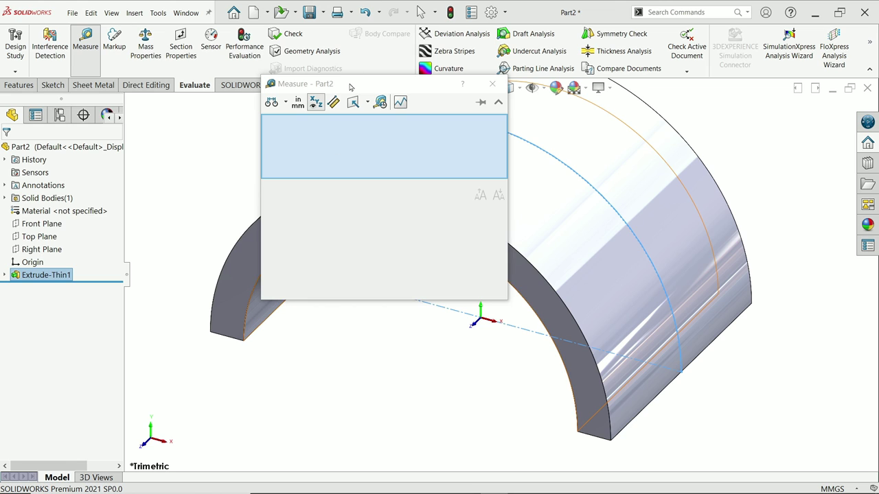
drag(350, 87, 572, 99)
click(267, 270)
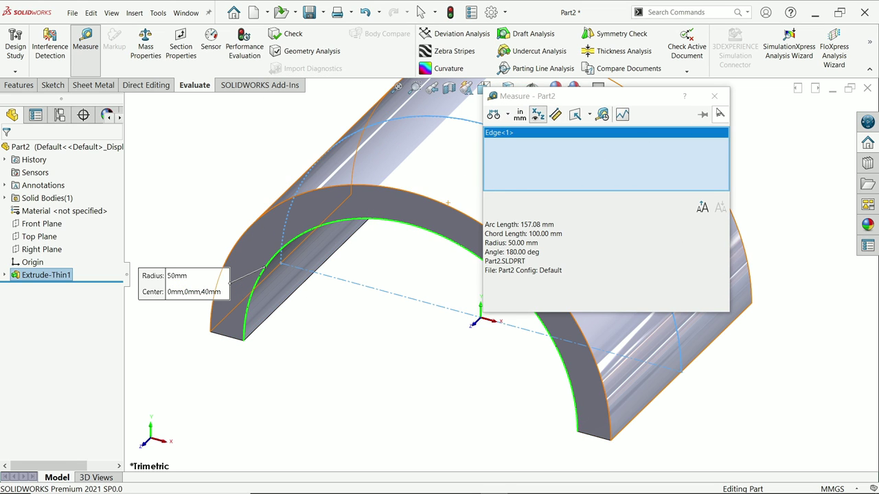
click(714, 95)
Switch to the Exercise 166 drawing and examine the side cylinder's diameters, its centre distance and its length in the top view.
key(alt+Tab)
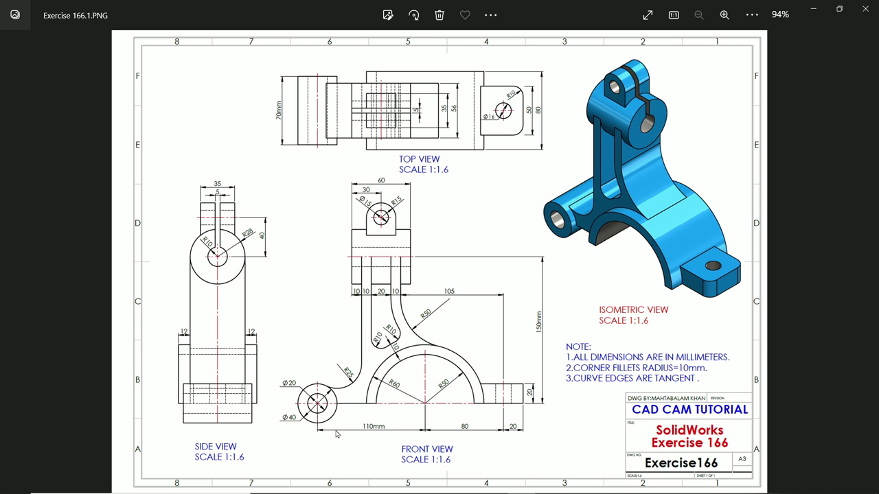
scroll(322, 426, up, 5)
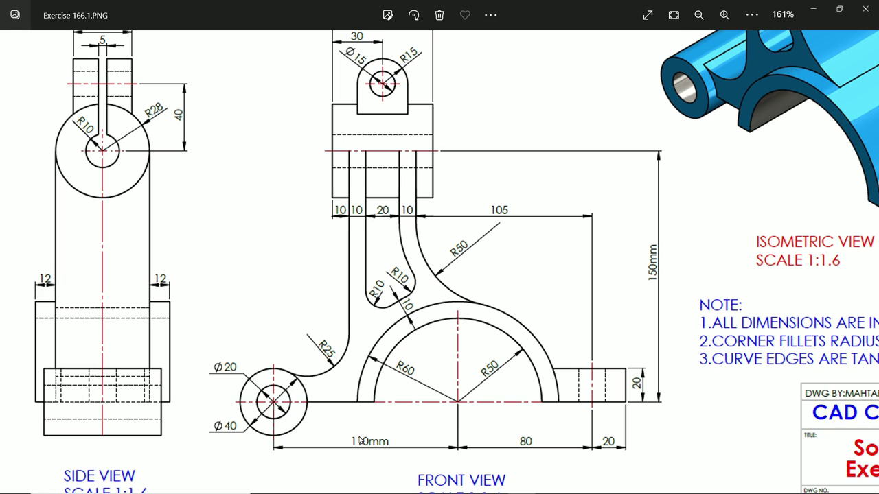
drag(420, 136, 421, 346)
drag(409, 213, 410, 269)
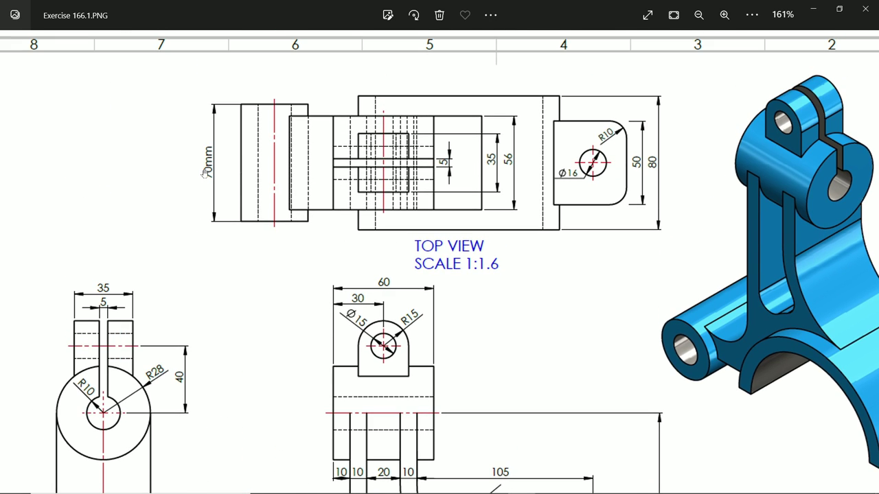
Return to SolidWorks and sketch a circle of about 34 mm radius on the Front Plane, centred about 136 mm left of the origin.
mouse_move(448, 281)
mouse_down()
mouse_move(434, 111)
mouse_move(430, 206)
mouse_move(428, 157)
mouse_up()
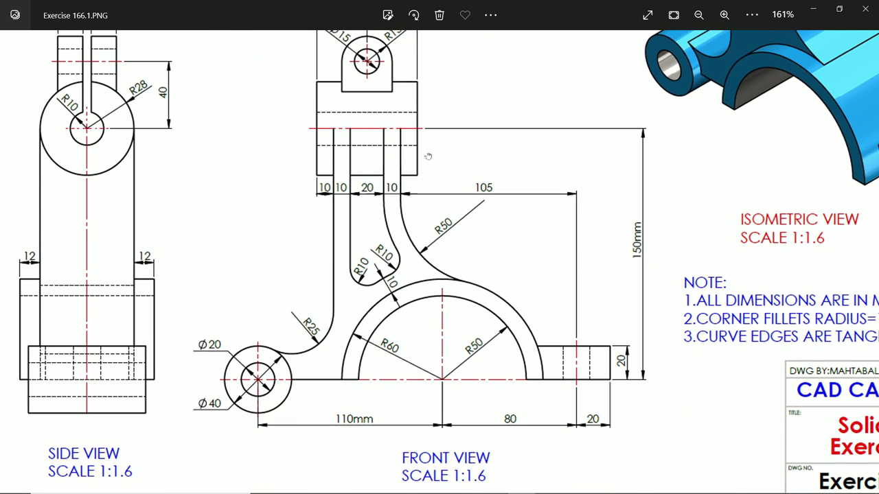
click(813, 9)
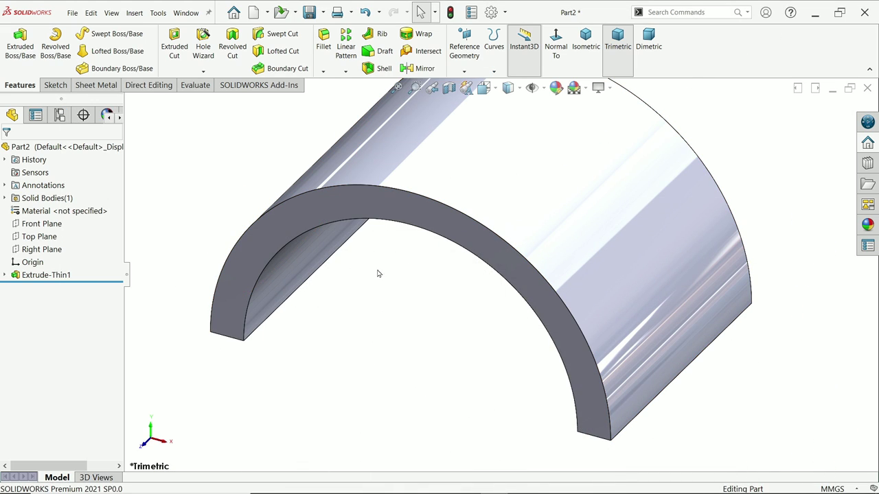
click(54, 223)
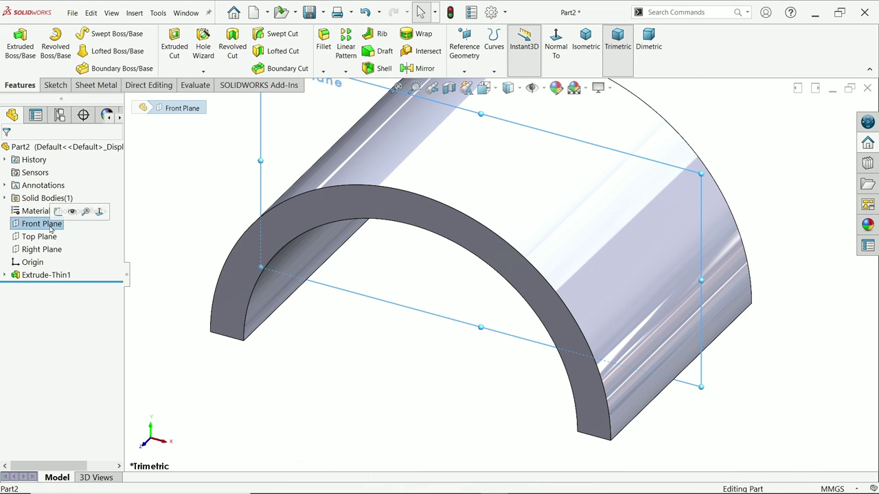
click(57, 213)
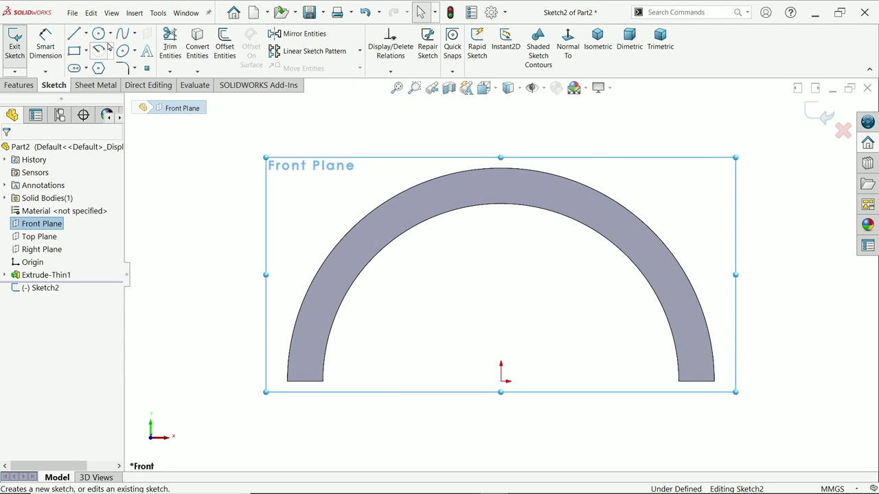
click(99, 34)
key(z)
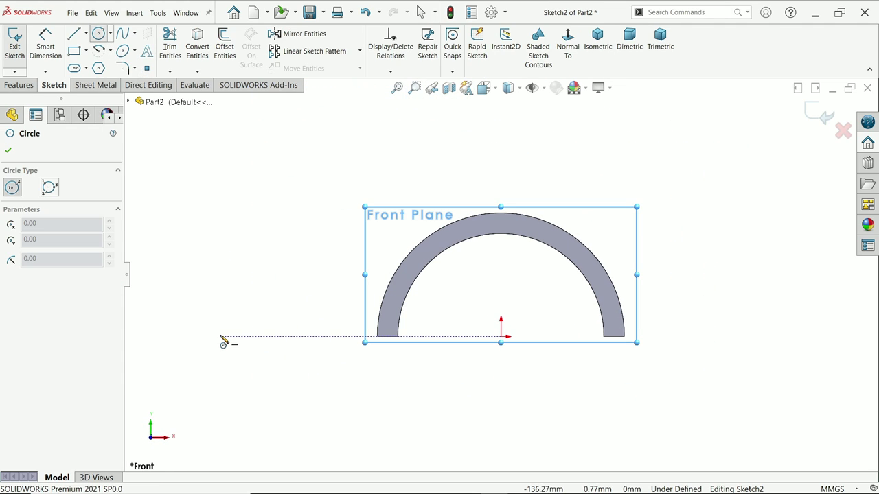
click(220, 336)
click(241, 276)
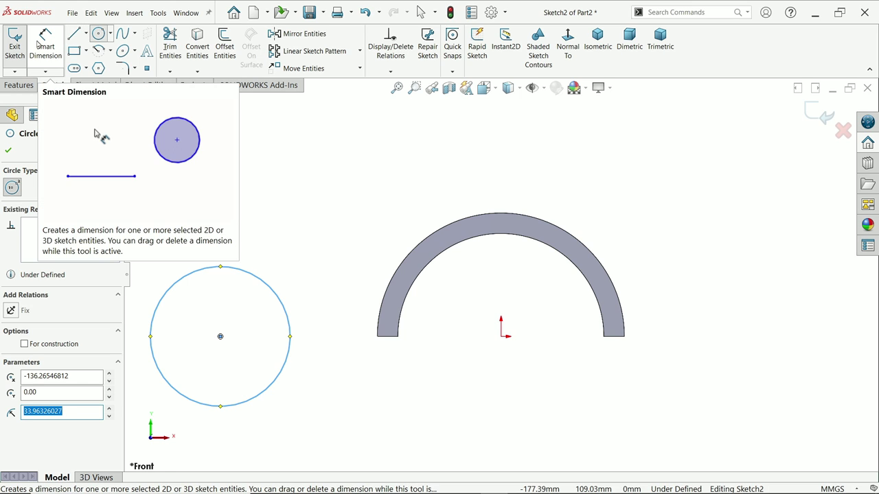
Dimension the sketched circle with a diameter of 40 mm.
click(53, 63)
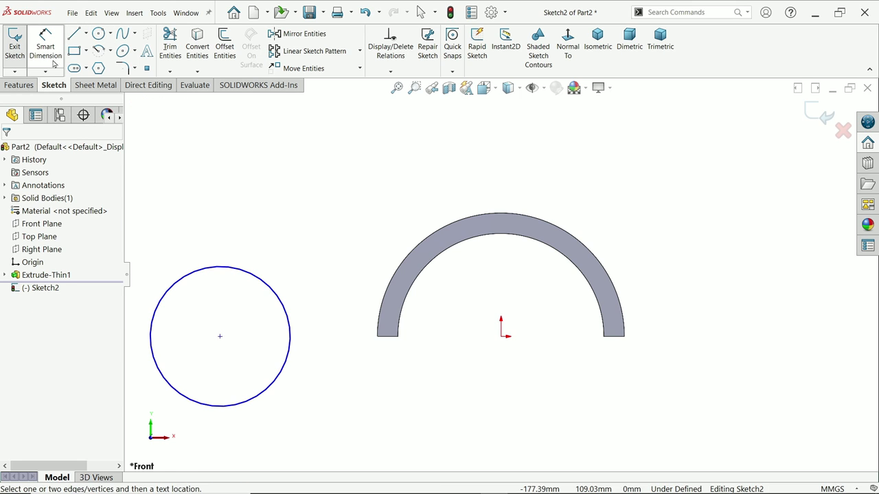
click(194, 273)
click(211, 220)
text(40)
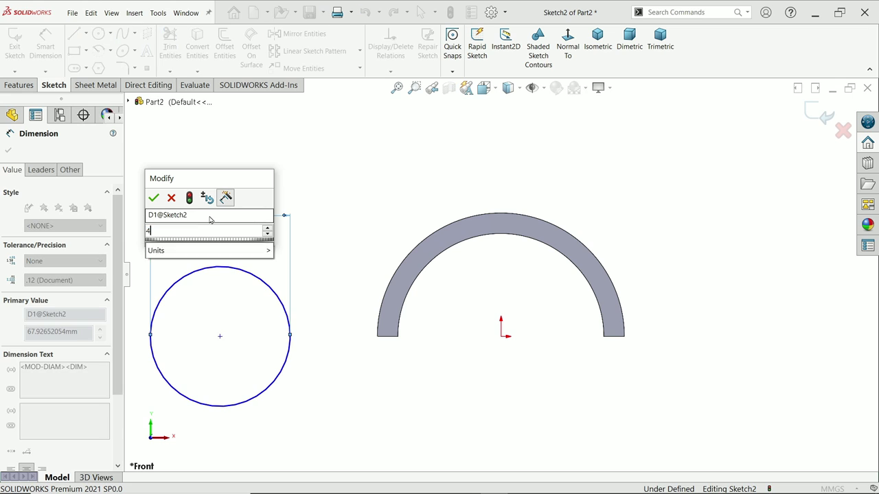
key(Return)
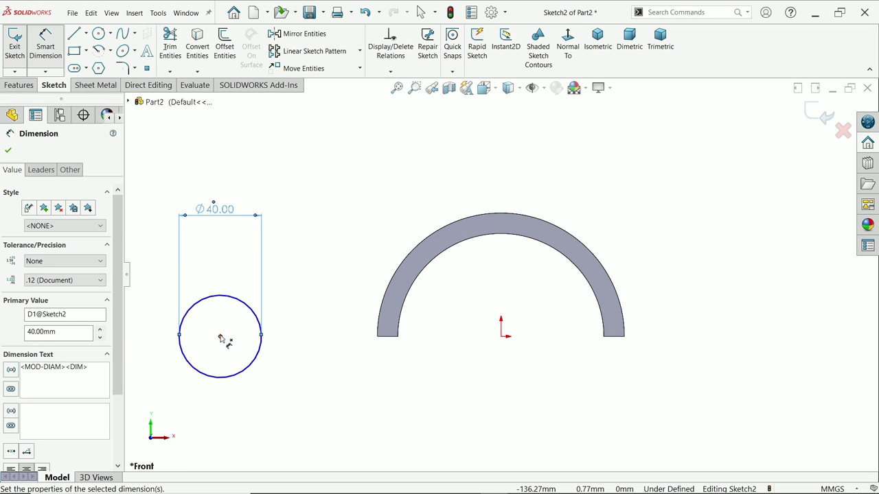
Dimension the distance between the circle's centre and the origin as 110 mm.
click(220, 336)
click(502, 336)
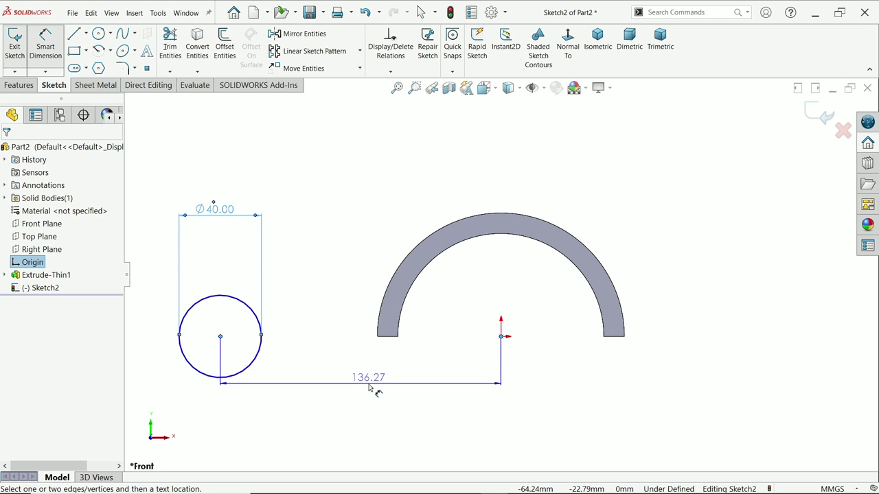
click(371, 384)
text(110)
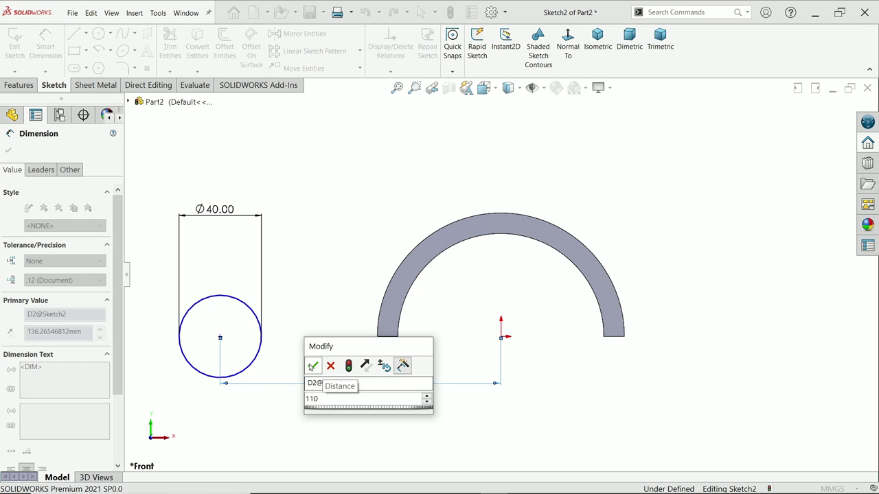
key(Return)
key(Escape)
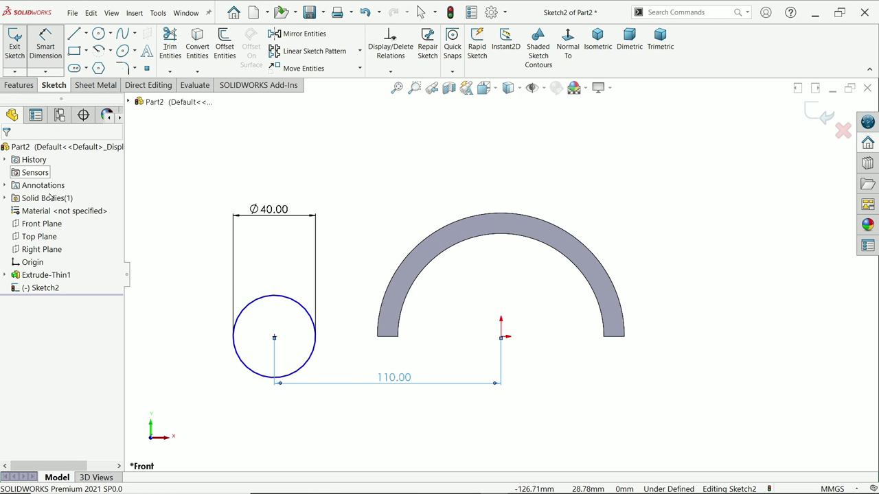
Add a Horizontal relation between the origin and the circle's centre point.
key(f)
scroll(291, 368, down, 1)
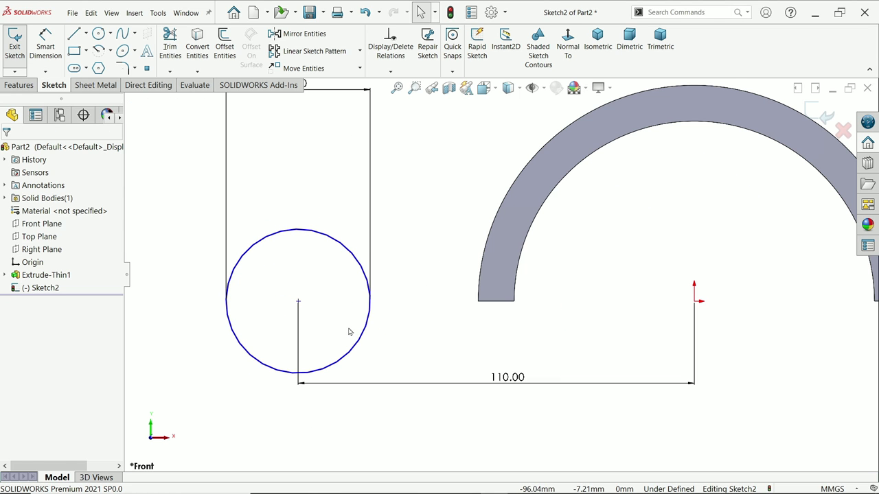
click(694, 301)
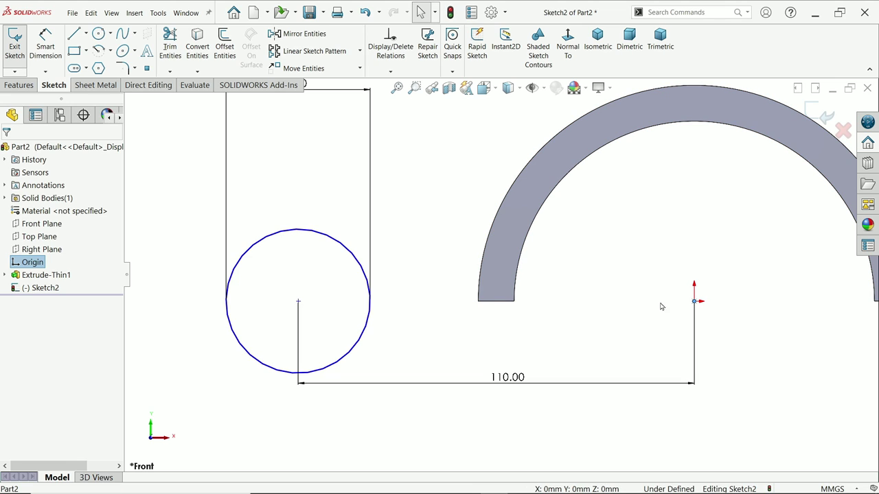
ctrl+click(298, 301)
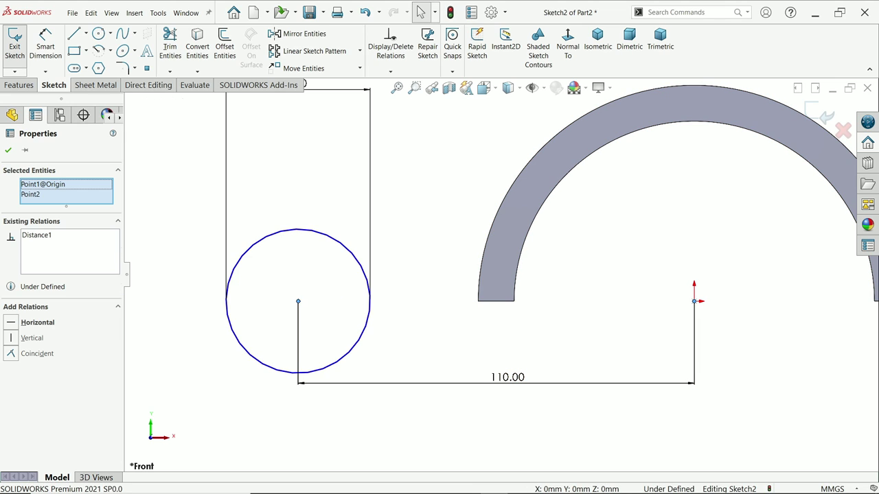
click(17, 324)
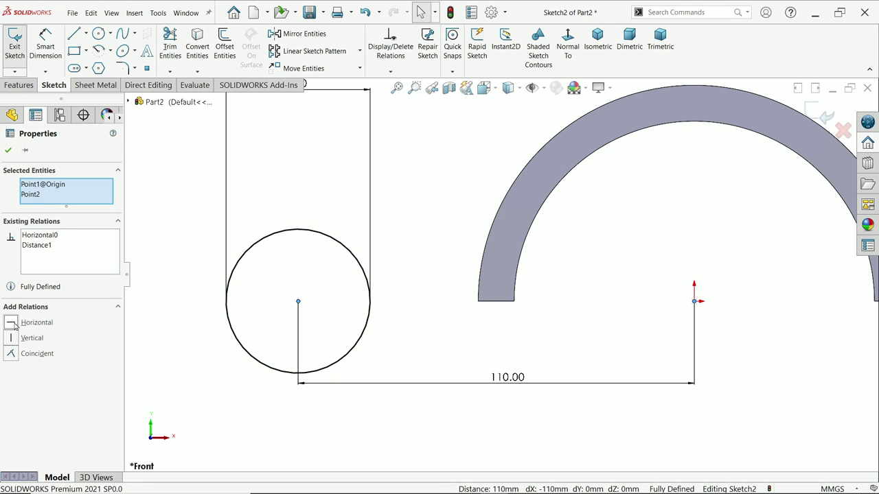
key(f)
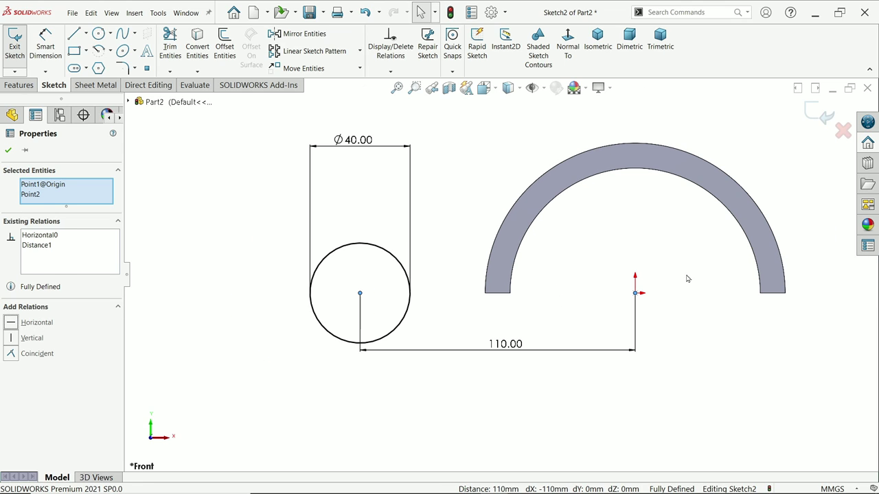
Set up a boss extrusion of the circle as a One-Direction thin feature, with its 10 mm wall reversed to the inside.
click(22, 85)
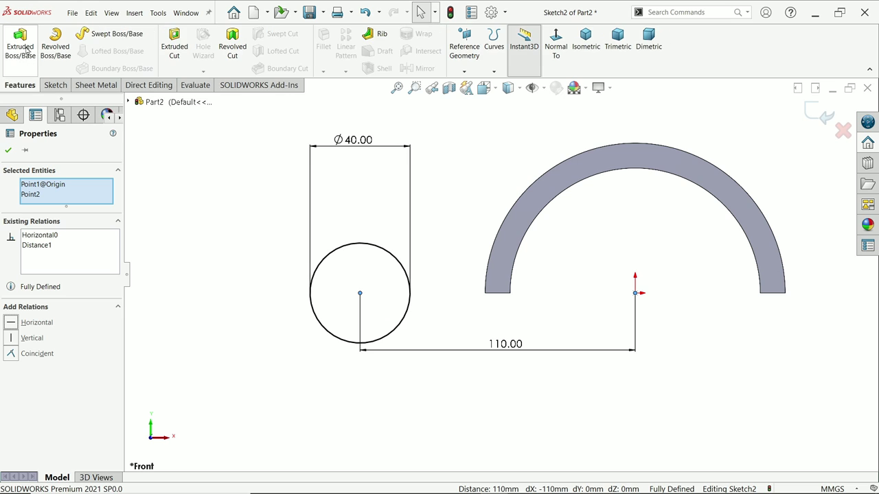
click(21, 43)
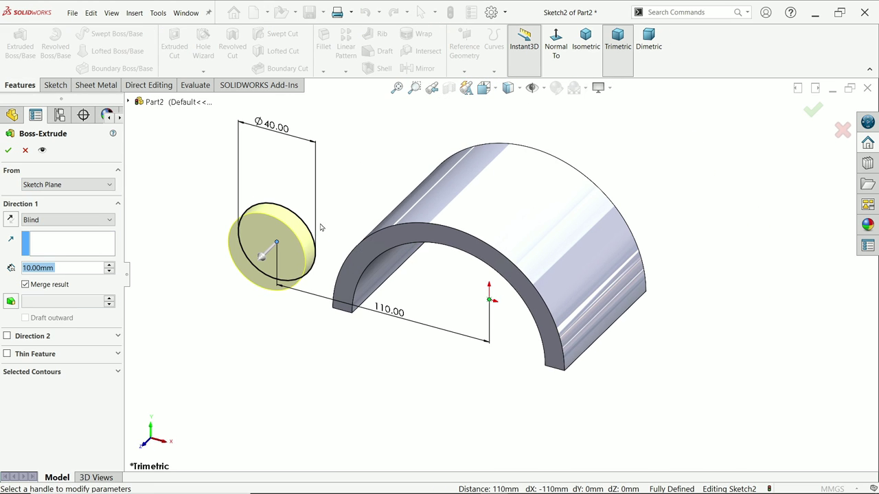
scroll(242, 246, down, 2)
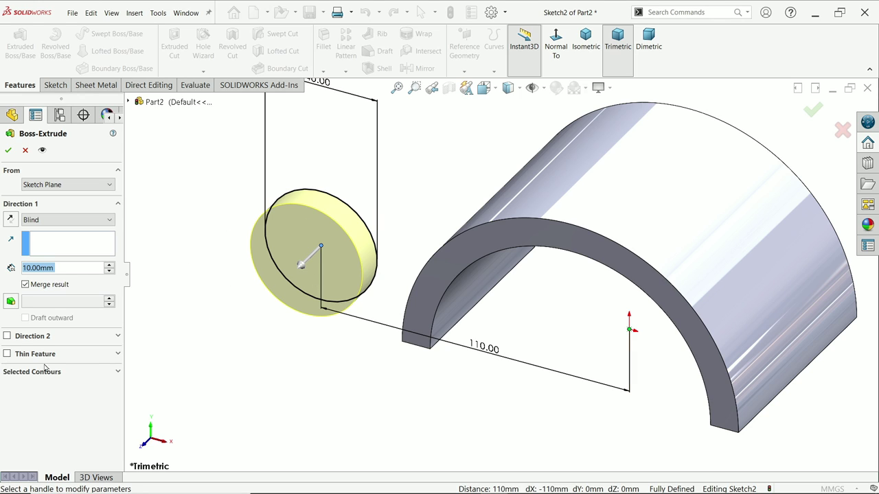
click(6, 354)
scroll(182, 326, down, 2)
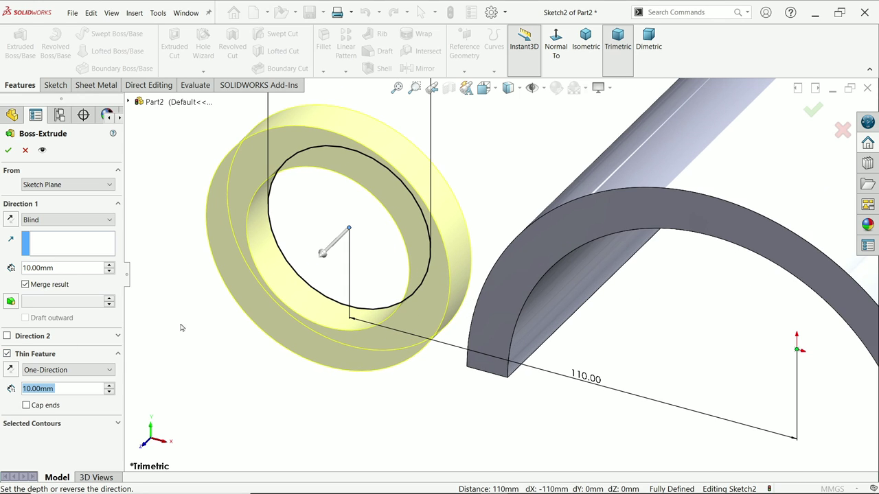
click(9, 371)
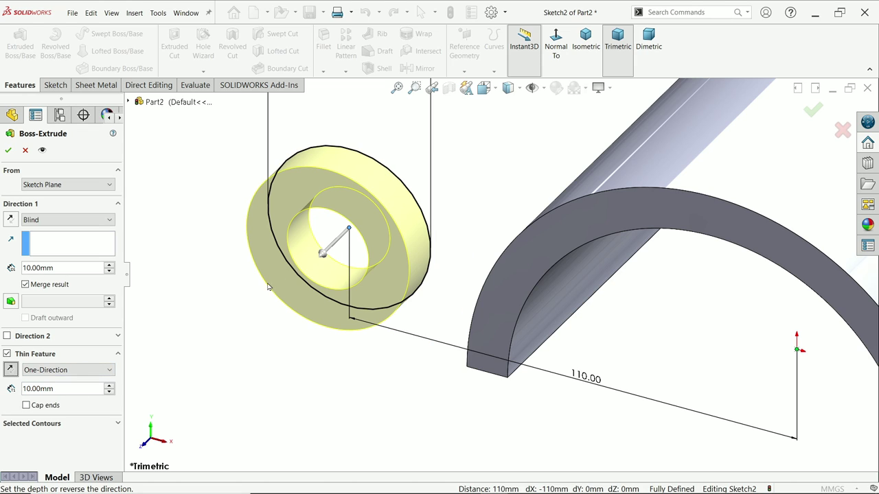
click(46, 372)
click(46, 374)
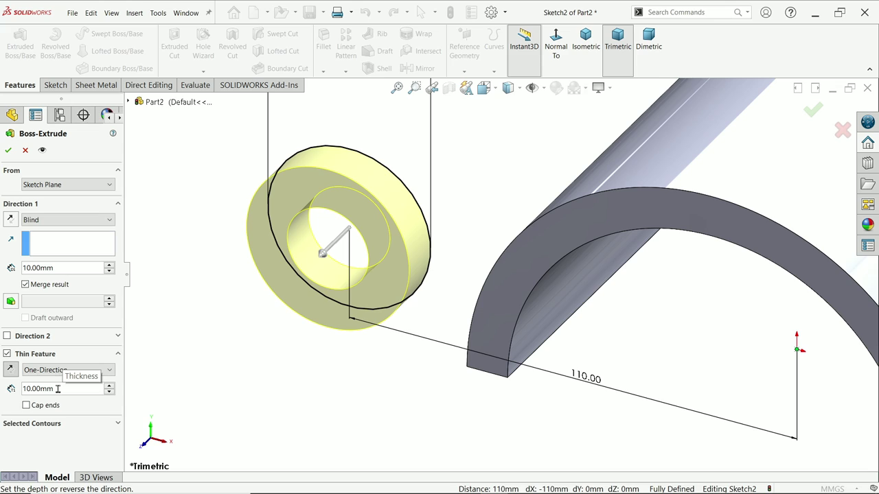
drag(58, 388, 19, 389)
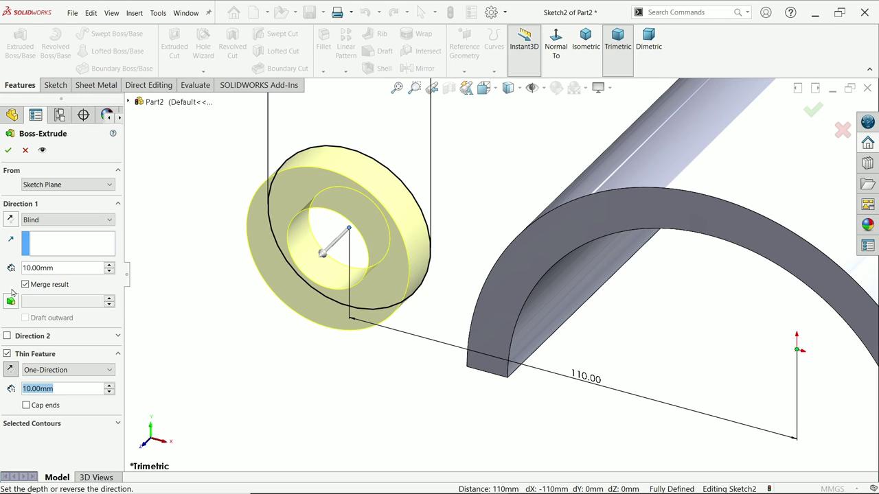
Extrude the hollow side cylinder to a depth of 70 mm using the Mid Plane end condition.
drag(69, 268, 1, 267)
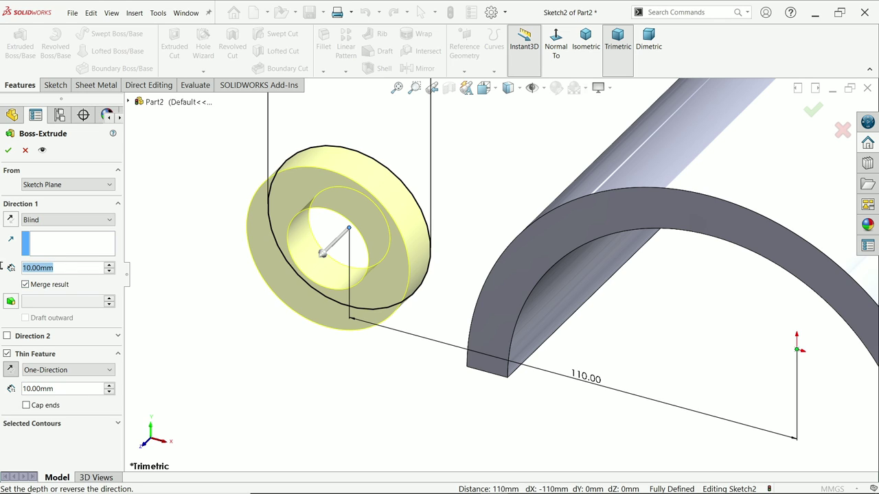
click(62, 220)
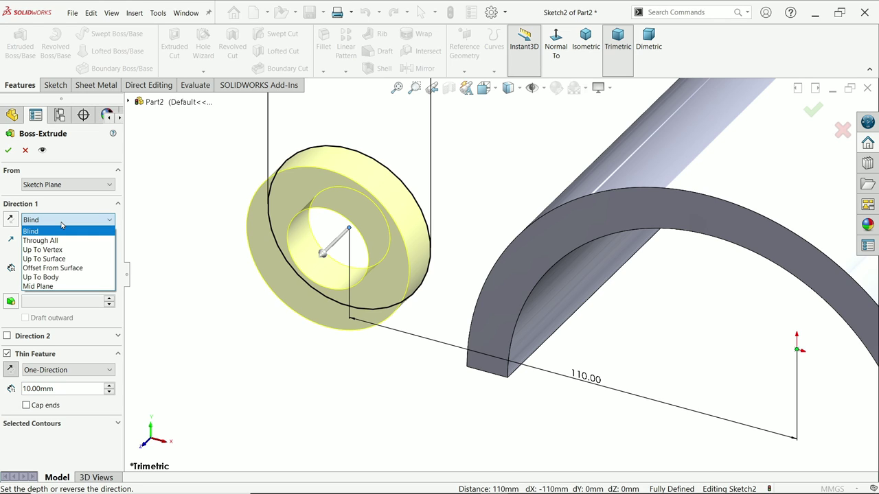
click(57, 286)
text(70)
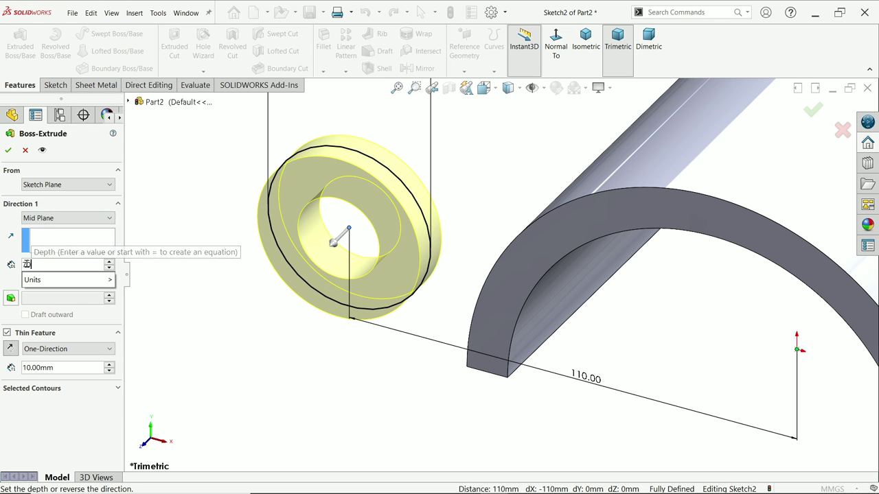
key(Return)
key(z)
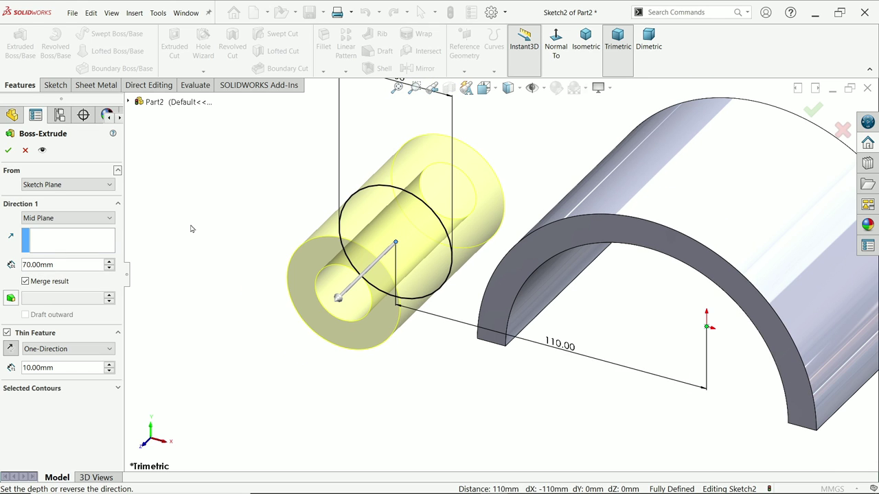
click(7, 149)
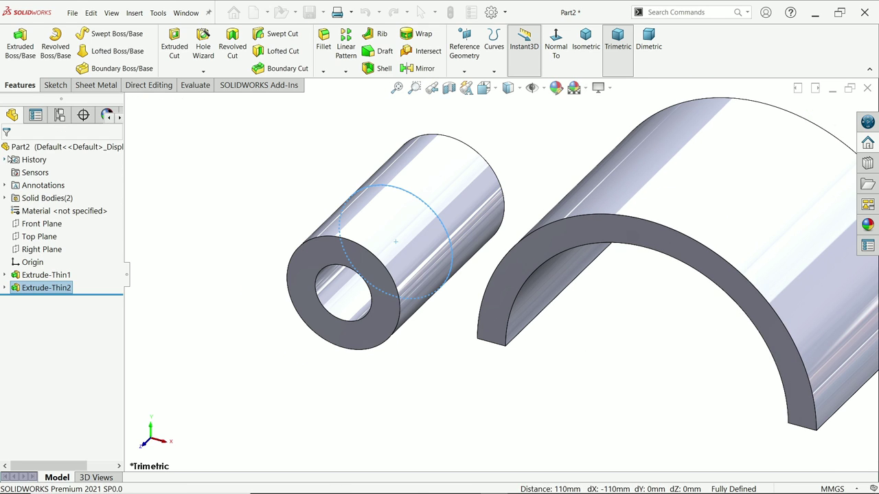
Measure the bore diameter at the front inner edge of the side cylinder, and close the measurement.
click(195, 85)
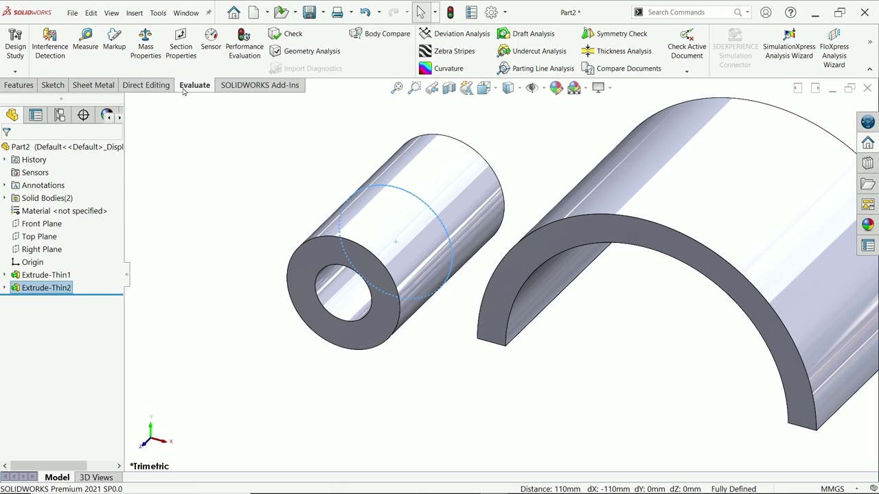
click(85, 44)
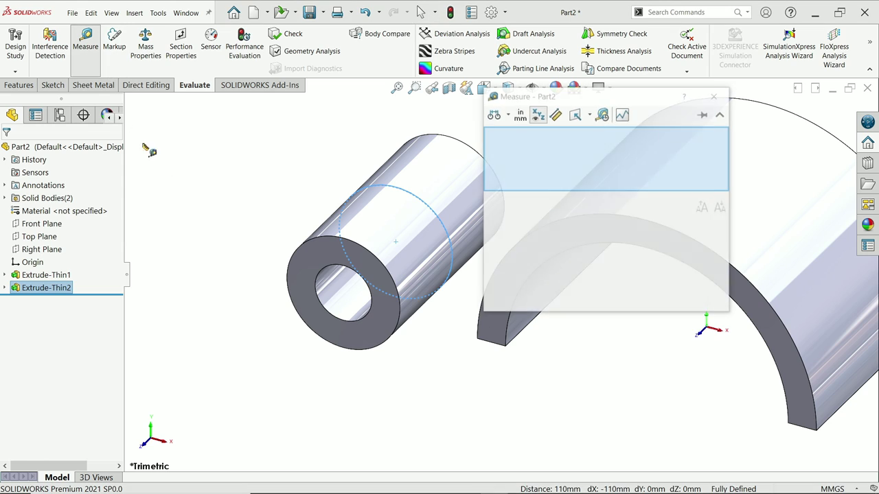
click(317, 291)
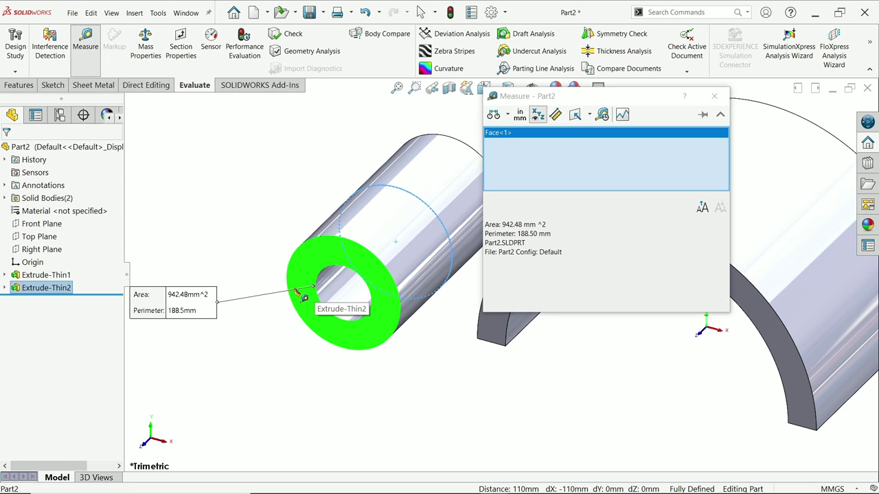
right_click(563, 152)
click(578, 156)
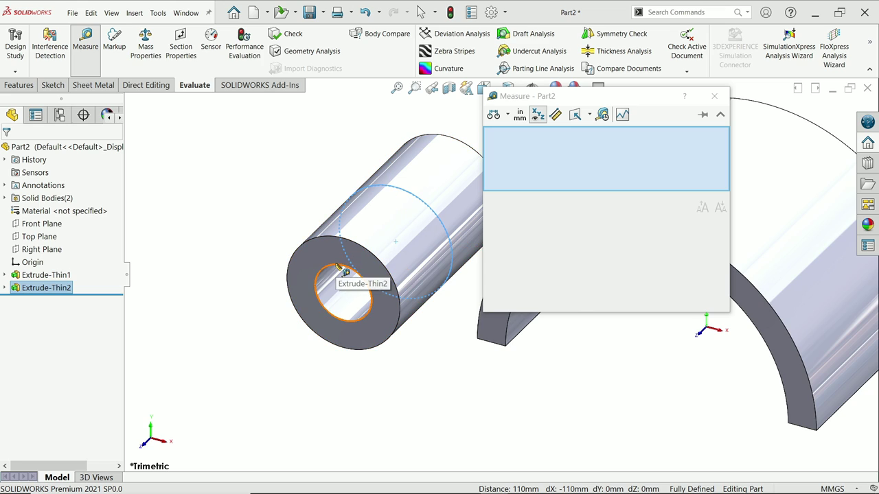
click(336, 266)
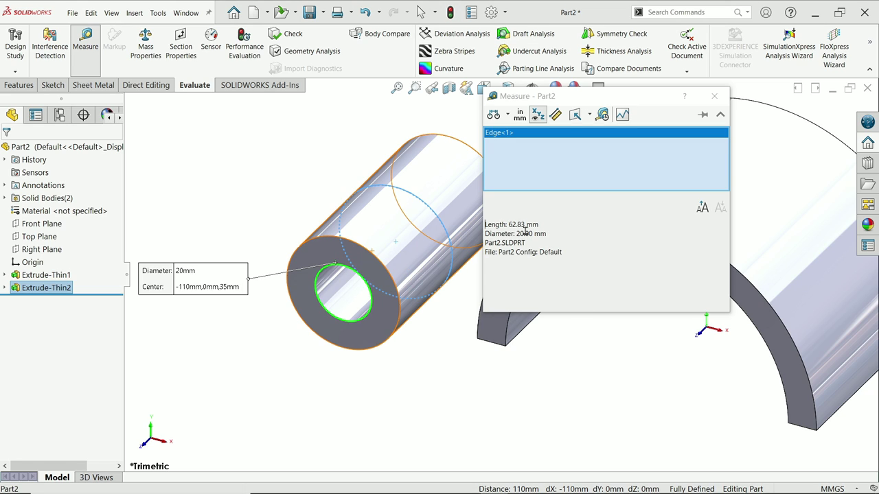
click(715, 96)
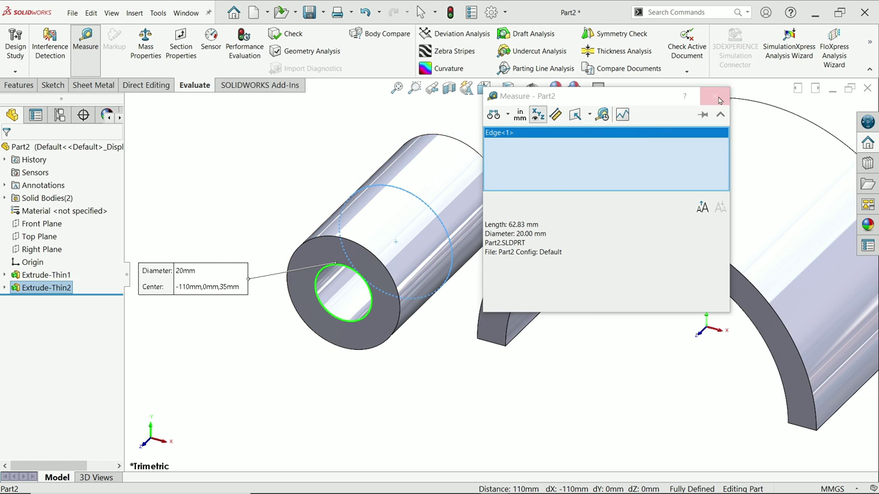
Switch to the Exercise 166.1.PNG drawing, examine the mounting lug's dimensions in the front view, and return to the model.
click(19, 85)
key(alt+Tab)
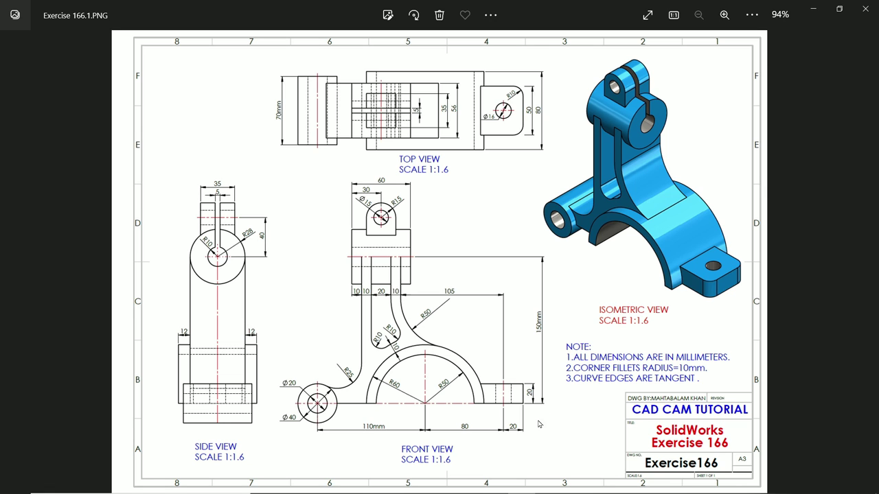
scroll(530, 420, up, 4)
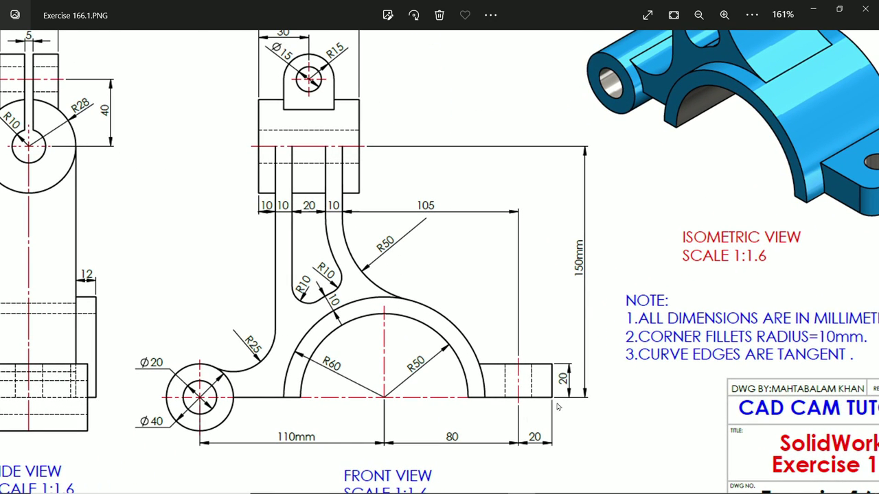
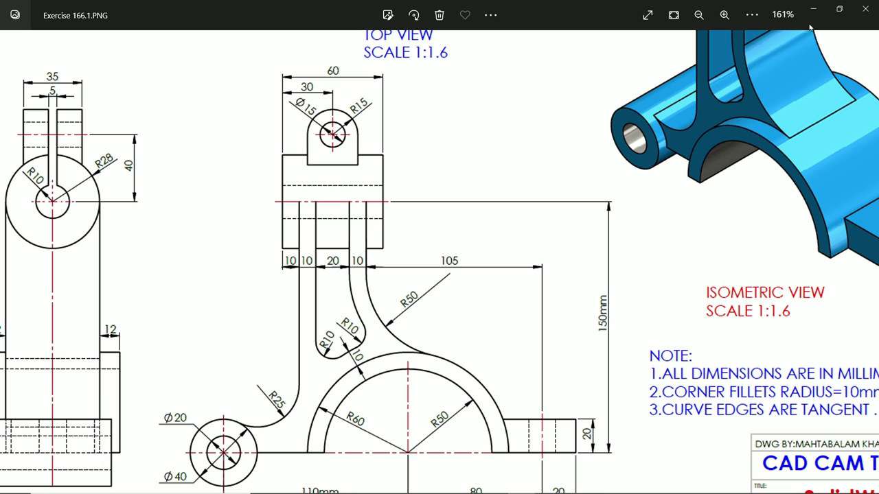
click(813, 9)
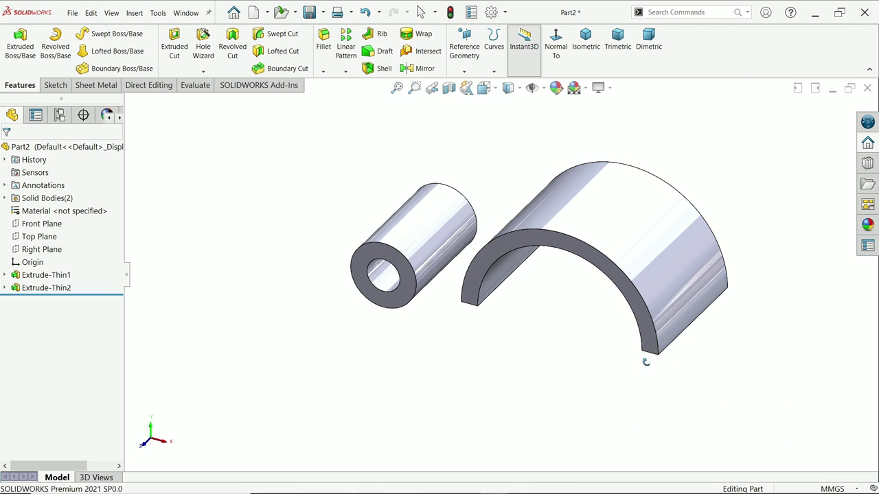
Start a sketch on the half-ring's flat end face farther from the cylinder and draw a corner rectangle about 43 mm high outside the ring.
middle_drag(645, 362, 697, 261)
click(710, 268)
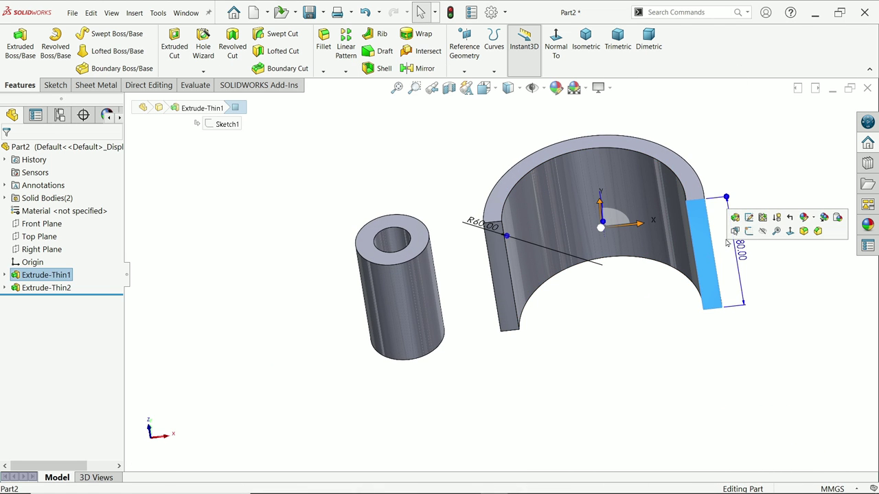
click(749, 232)
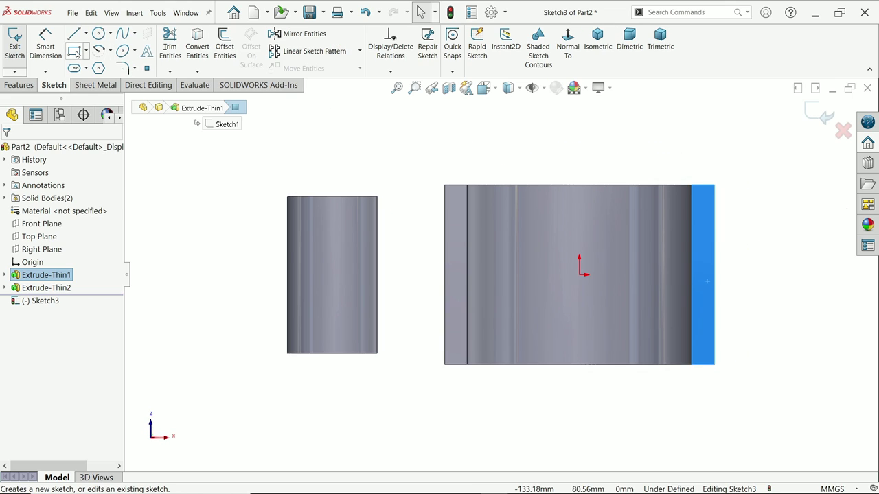
click(76, 52)
scroll(794, 296, down, 4)
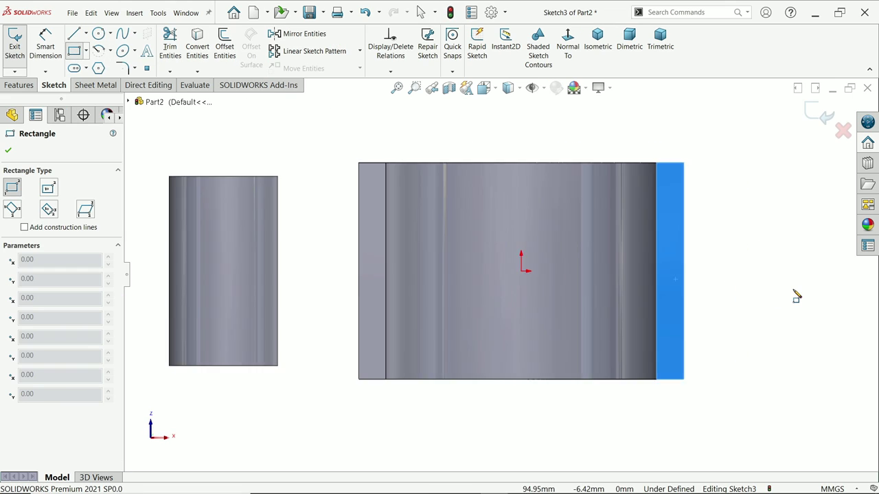
drag(794, 202, 675, 342)
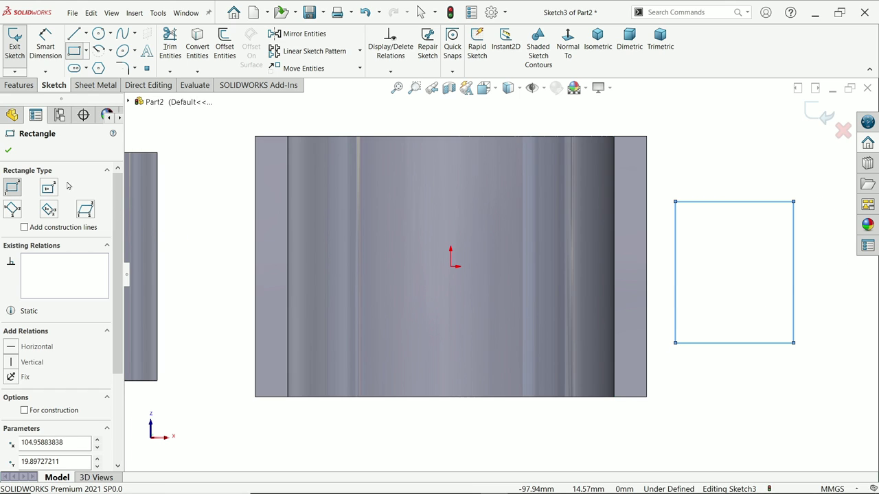
click(10, 151)
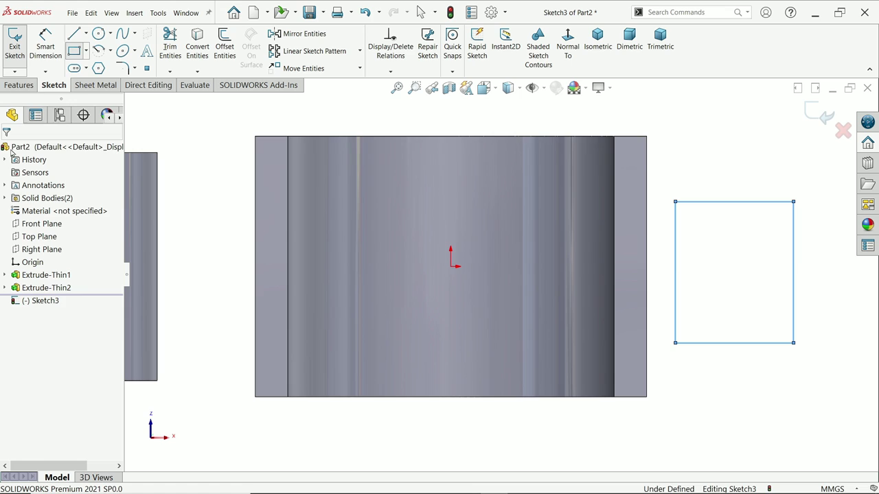
Stretch the rectangle's inner vertical side past the origin and add a Midpoint relation between that side and the origin.
click(45, 44)
scroll(416, 282, up, 3)
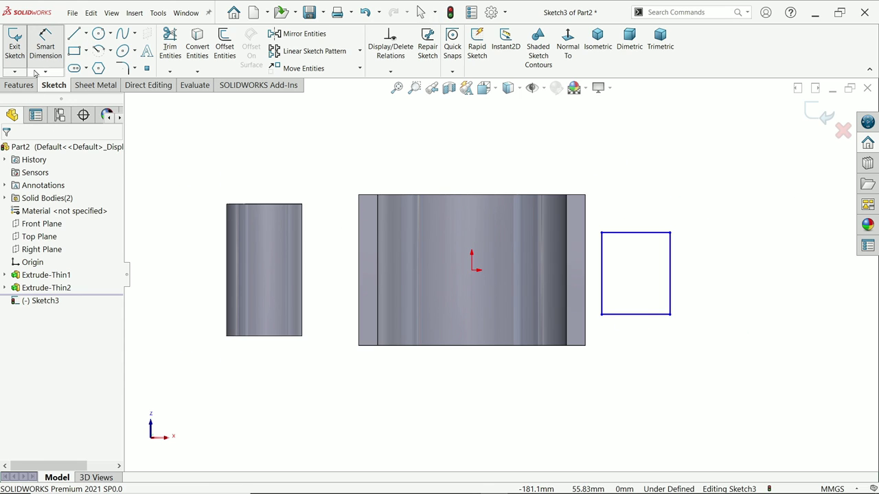
key(Escape)
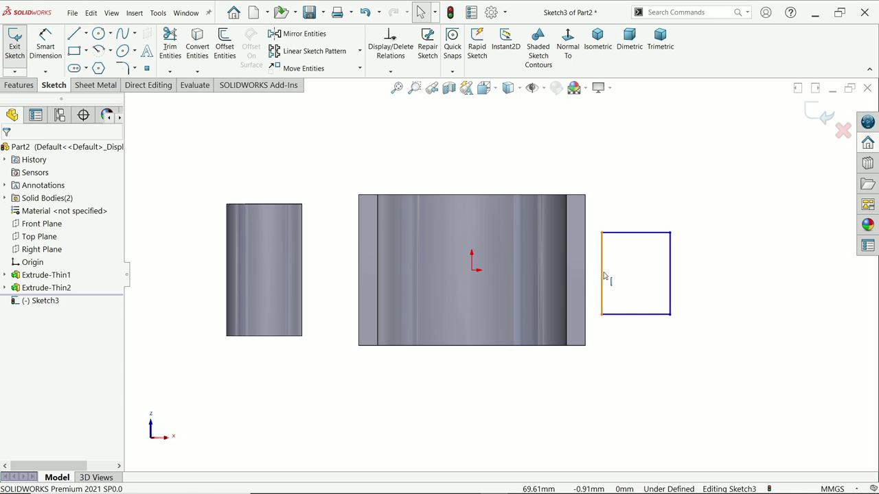
drag(604, 276, 454, 276)
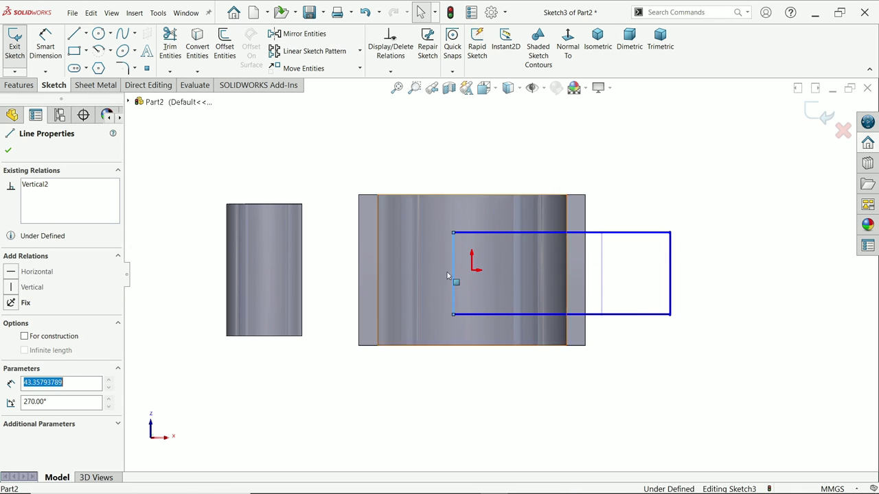
key(Escape)
ctrl+click(471, 271)
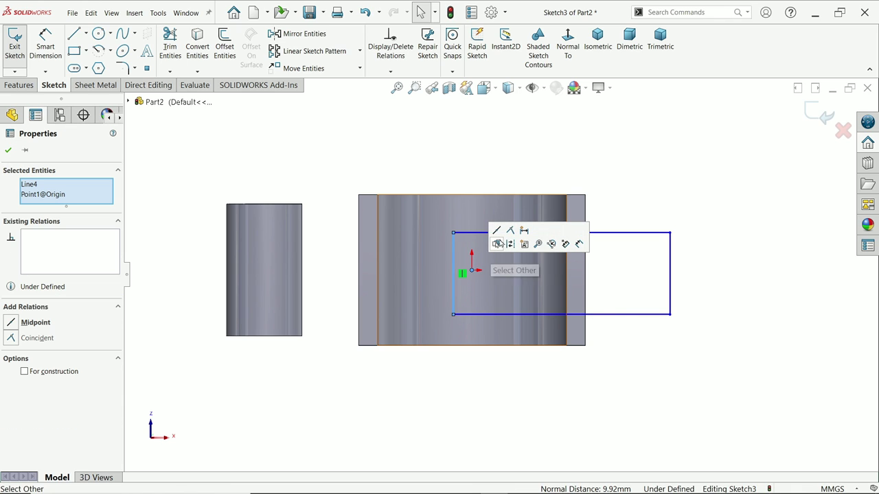
click(512, 231)
click(496, 231)
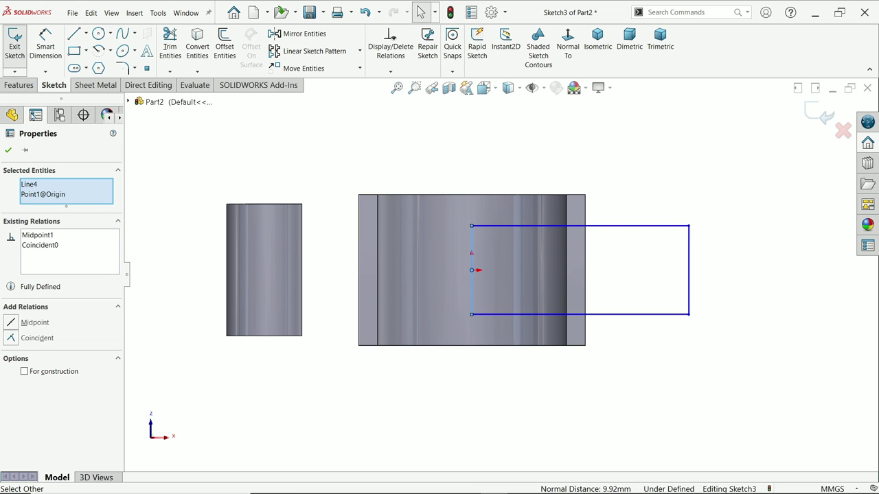
Dimension the rectangle's outer vertical side to 50 mm.
click(36, 55)
click(692, 281)
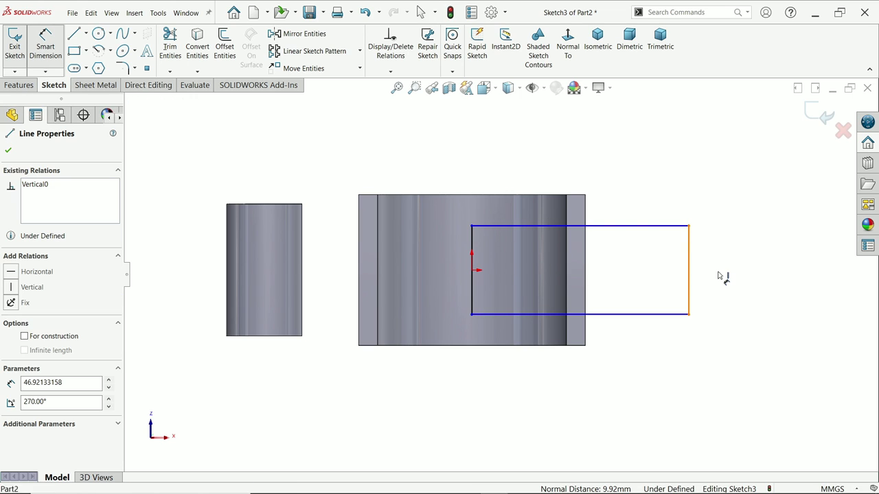
click(736, 271)
text(50)
key(Return)
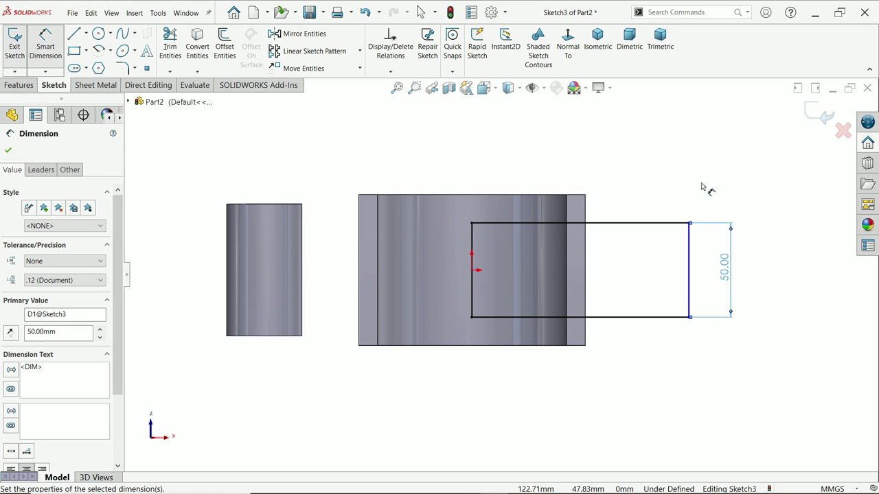
Dimension the distance between the rectangle's outer vertical side and the origin side to 80+20, giving 100 mm.
click(690, 259)
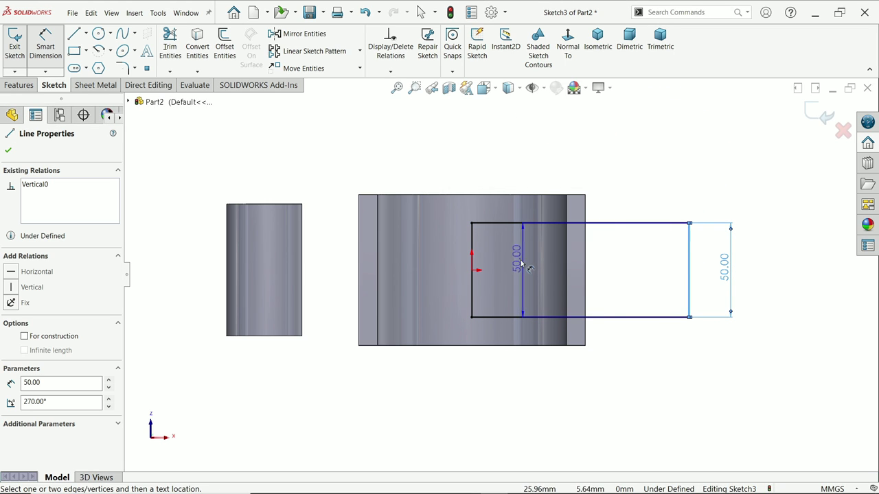
click(472, 267)
click(570, 379)
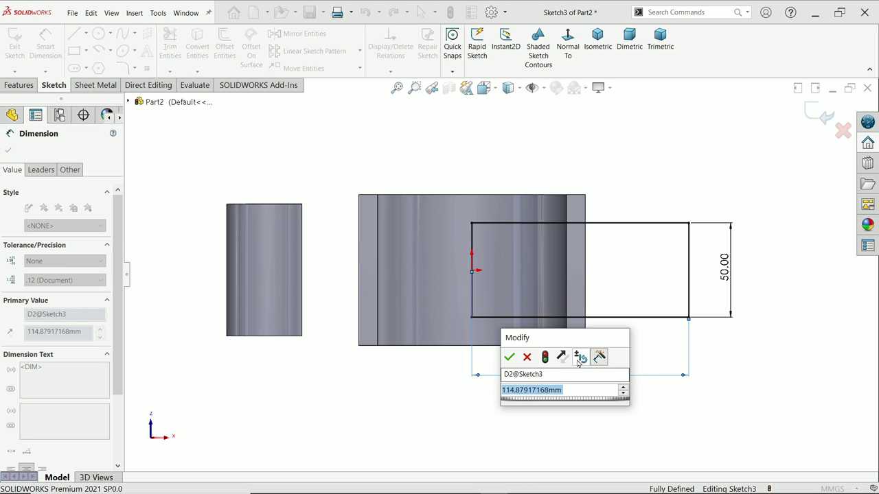
text(80+20)
key(Return)
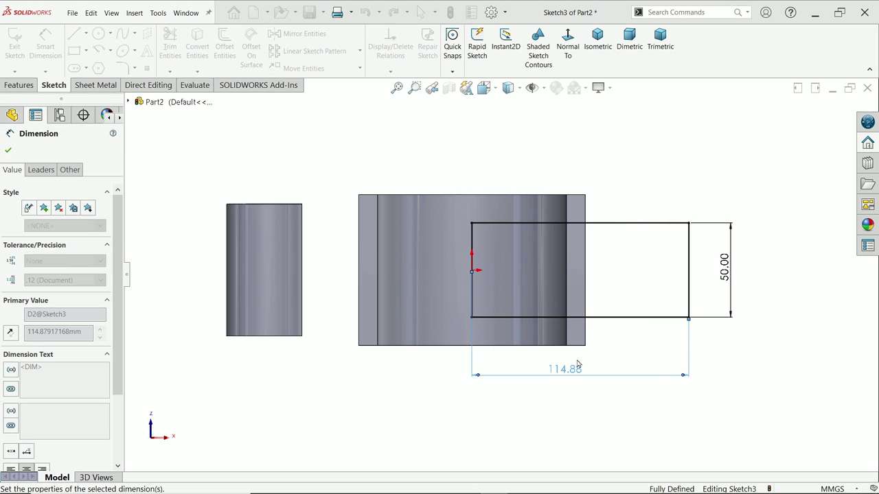
Extrude the rectangle as a Blind boss 20 mm deep, with the direction reversed to go upward along the half-ring.
click(607, 53)
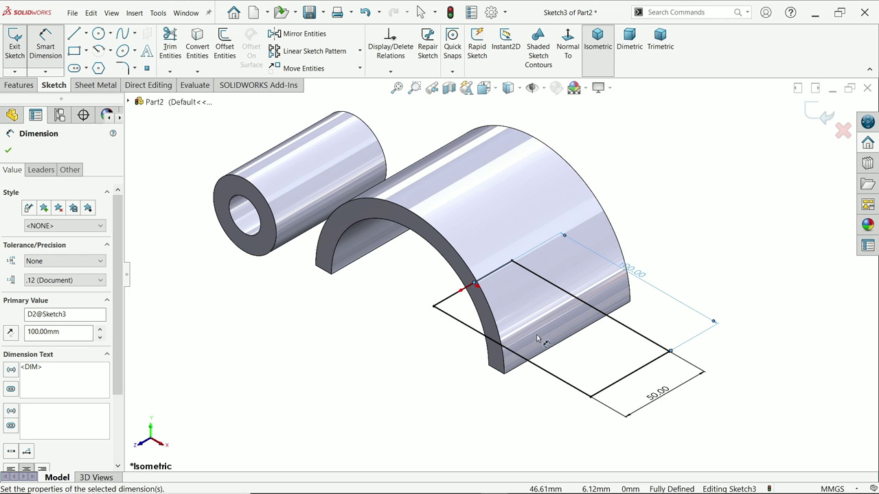
click(16, 86)
click(21, 46)
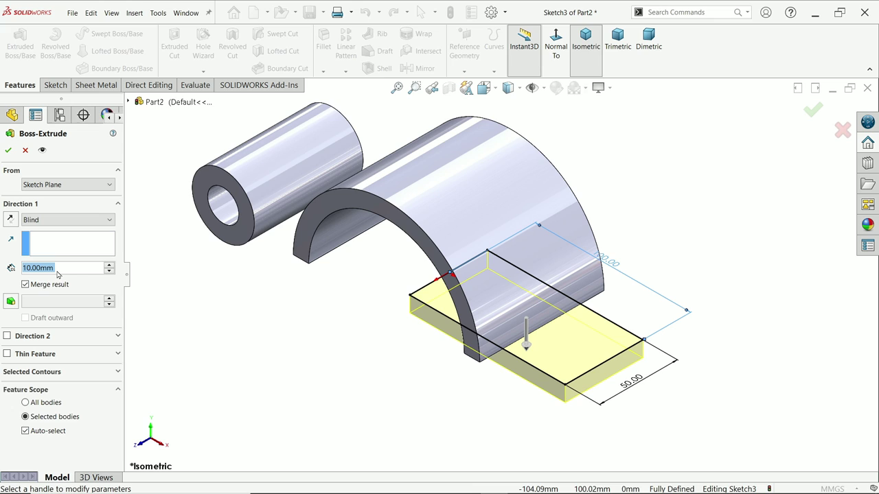
text(20)
key(Return)
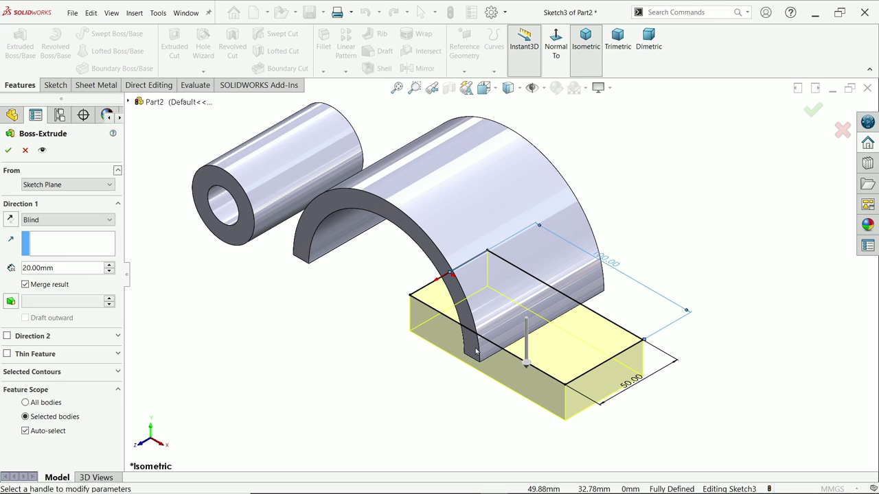
click(10, 219)
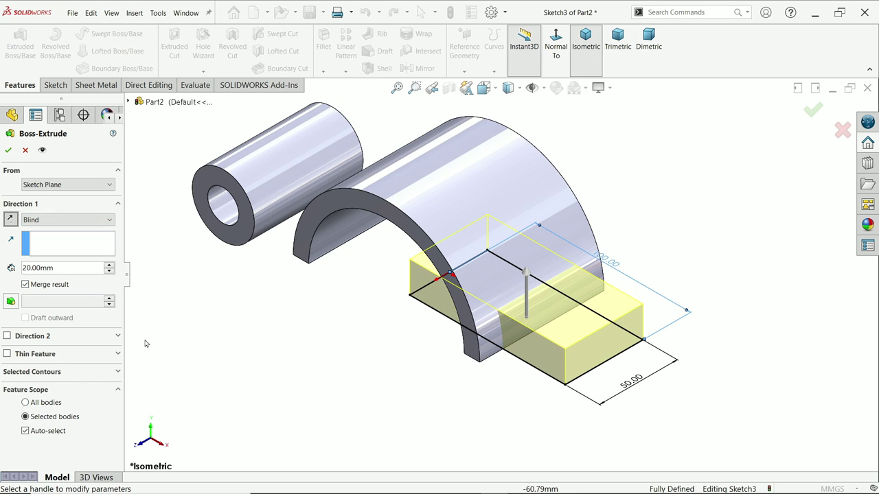
click(6, 151)
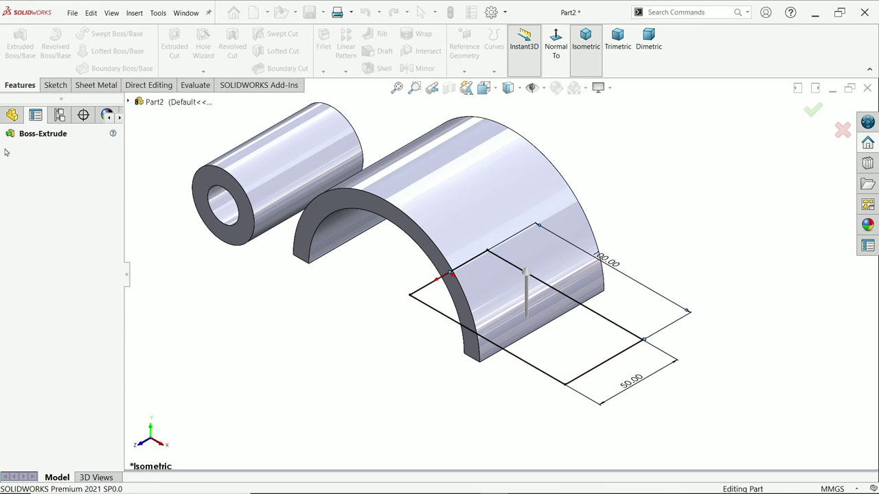
Remove the four faces of the block protruding inside the half-ring using Delete Face with the Delete and Patch option.
middle_drag(331, 377, 392, 298)
click(369, 284)
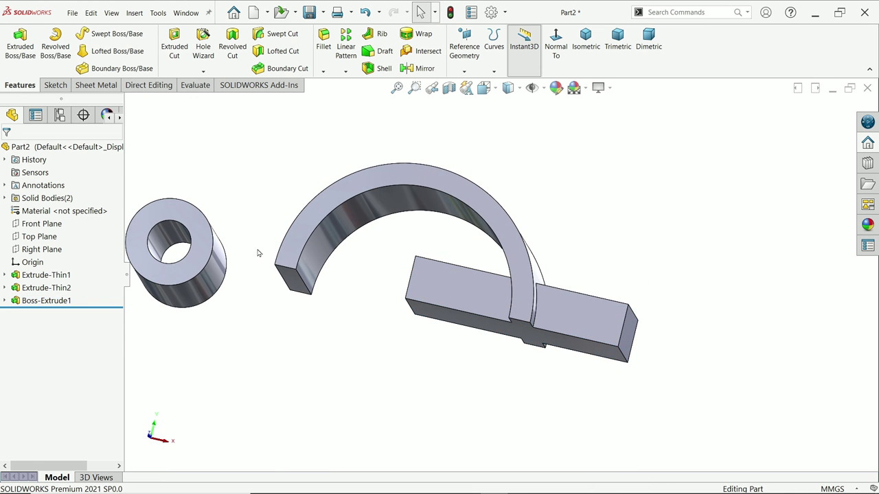
click(148, 84)
right_click(158, 87)
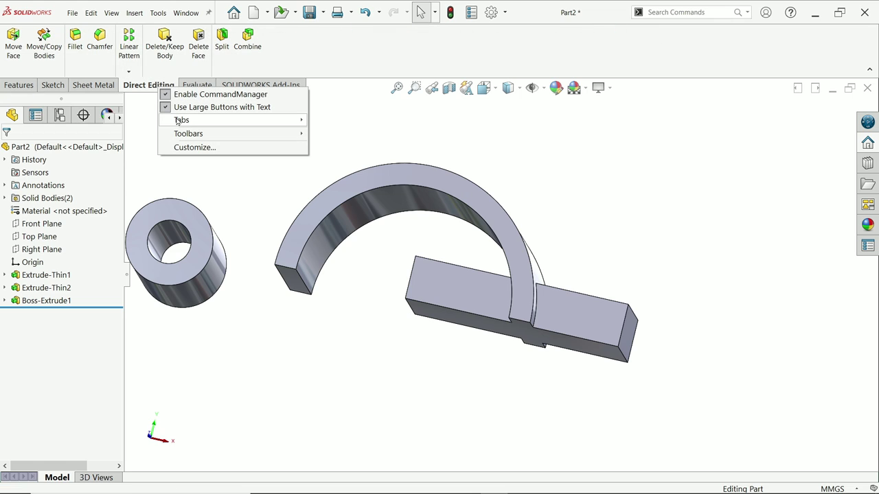
mouse_move(199, 120)
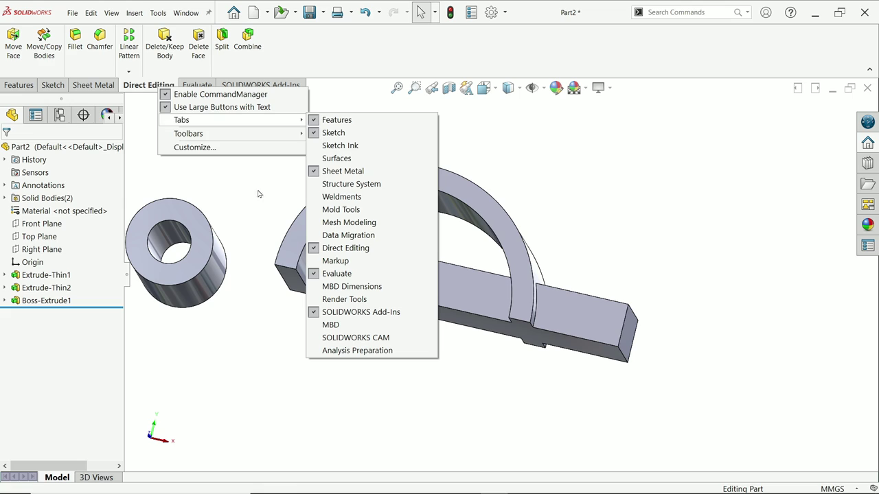
click(200, 53)
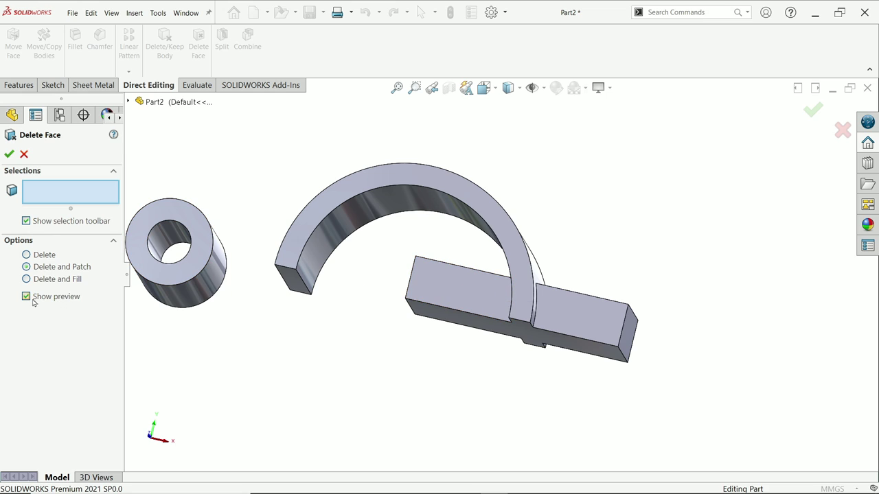
middle_drag(333, 309, 460, 266)
click(472, 294)
click(430, 288)
click(460, 266)
middle_drag(461, 304, 343, 291)
click(297, 272)
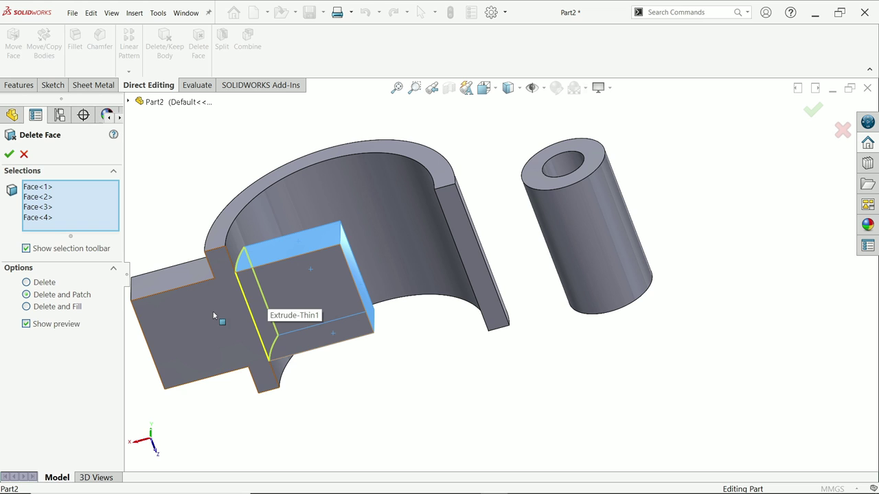
click(8, 155)
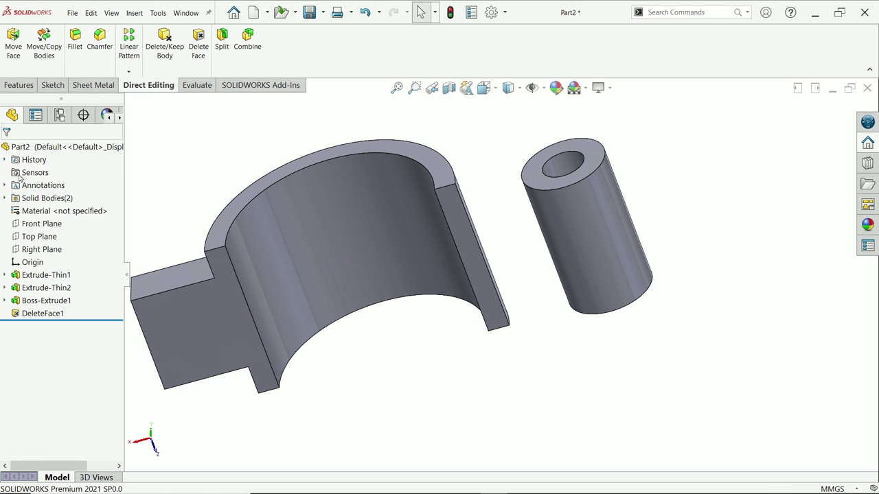
Fillet the two outer vertical corner edges of the mounting lug with a symmetric 10 mm radius.
middle_drag(250, 305, 323, 336)
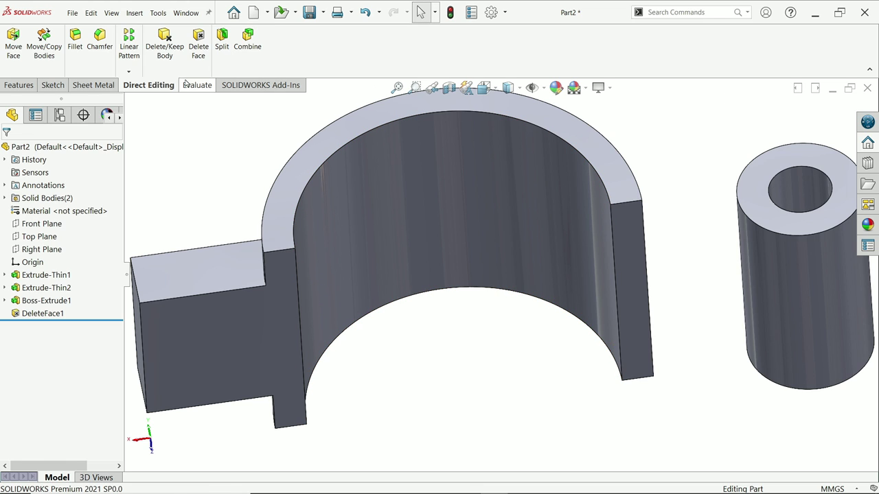
click(25, 85)
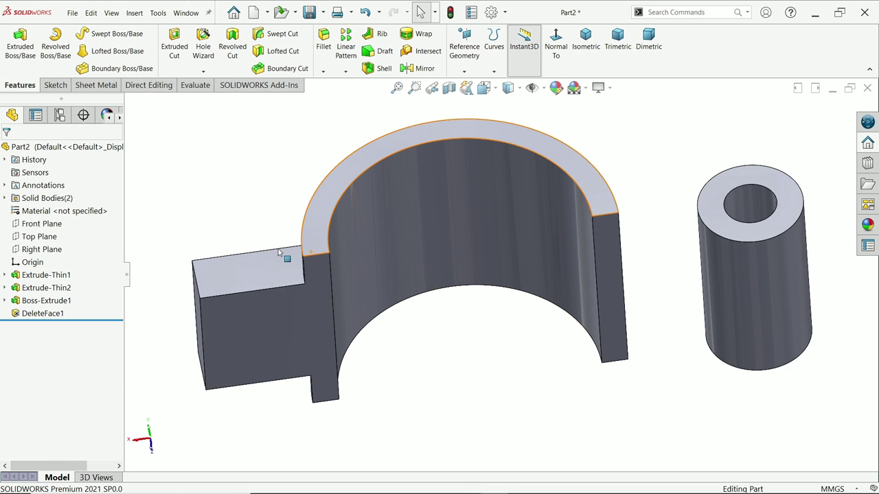
middle_drag(290, 255, 350, 278)
scroll(374, 288, down, 5)
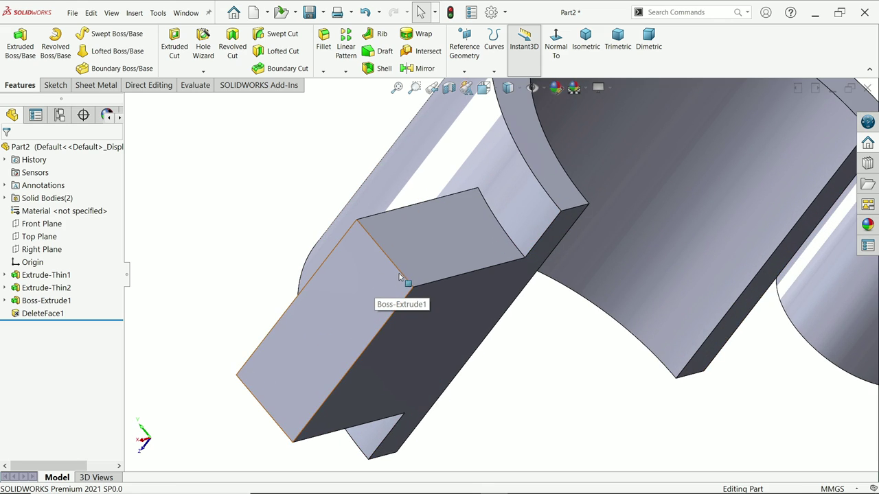
click(408, 271)
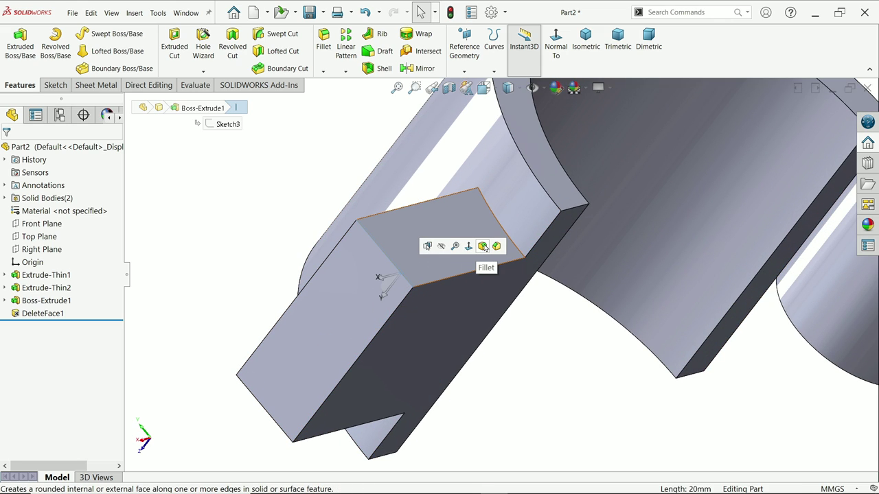
key(ctrl+f)
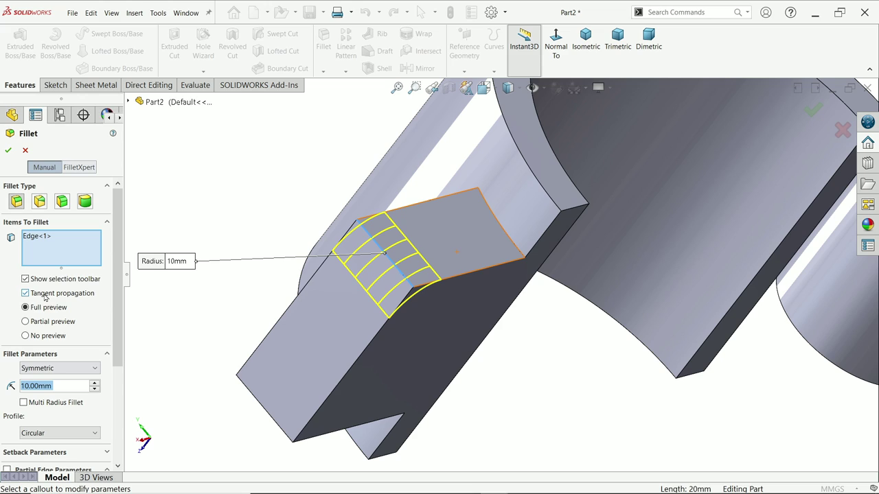
click(47, 369)
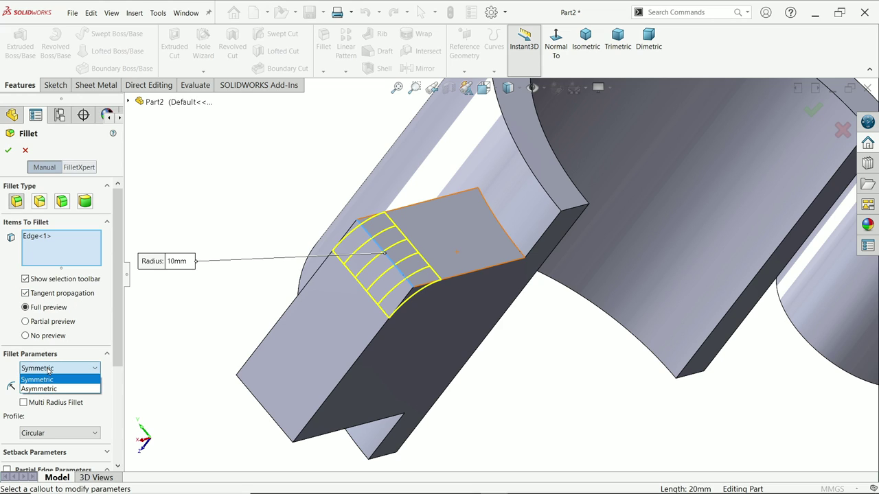
click(29, 367)
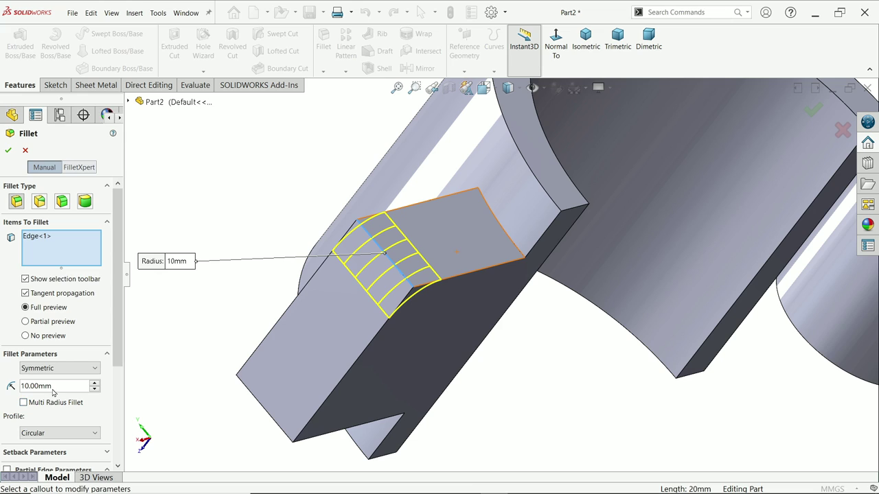
click(275, 425)
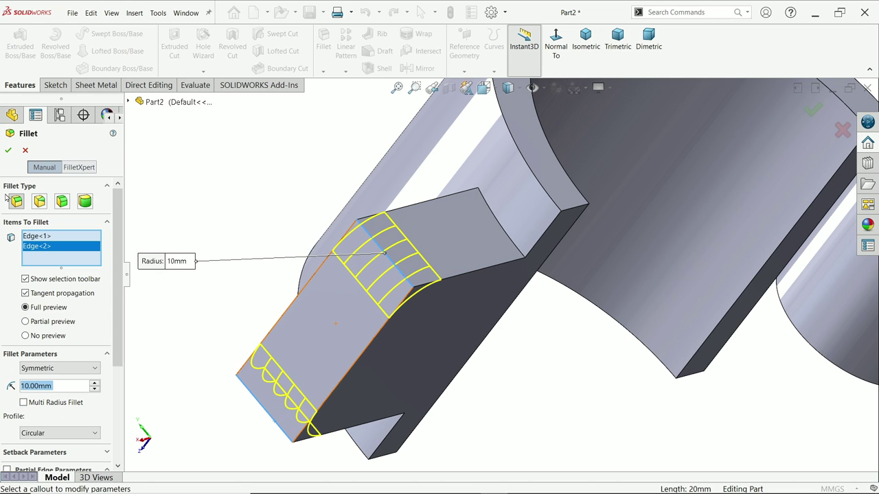
click(8, 151)
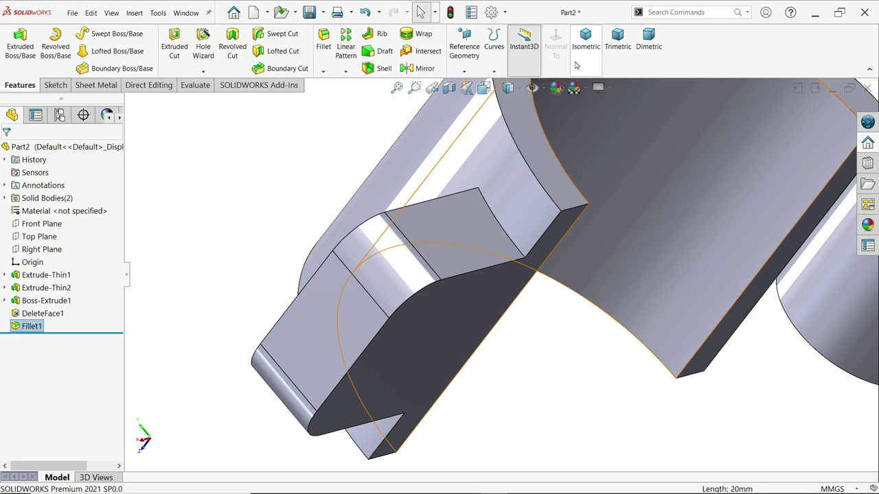
Set up a Hole Wizard plain hole as ANSI Metric, Drill sizes, Ø16.0, with a Through All end condition.
click(617, 46)
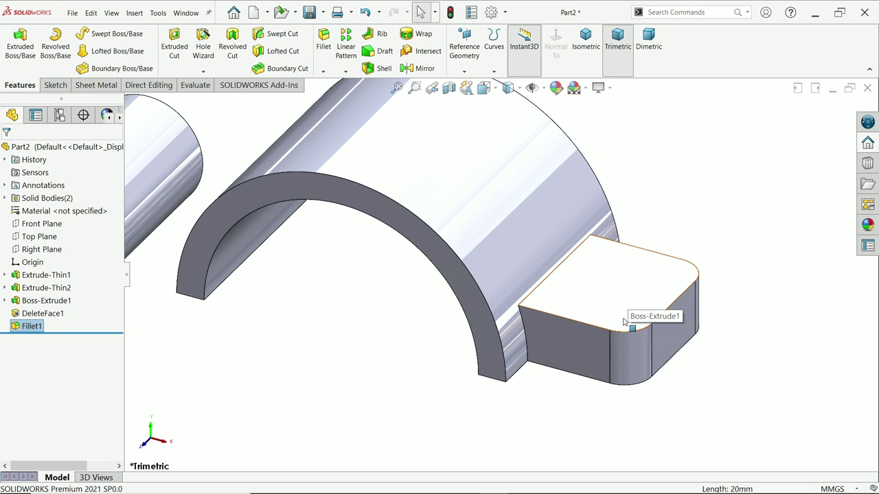
click(203, 40)
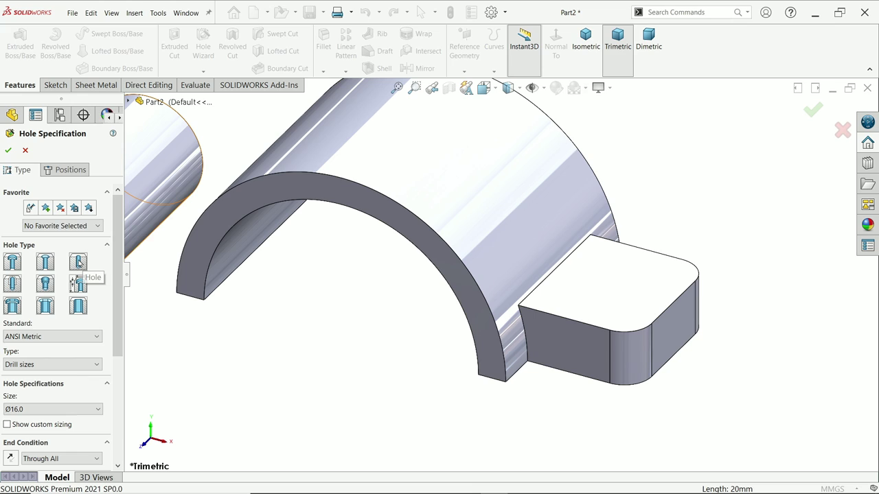
click(51, 337)
click(27, 341)
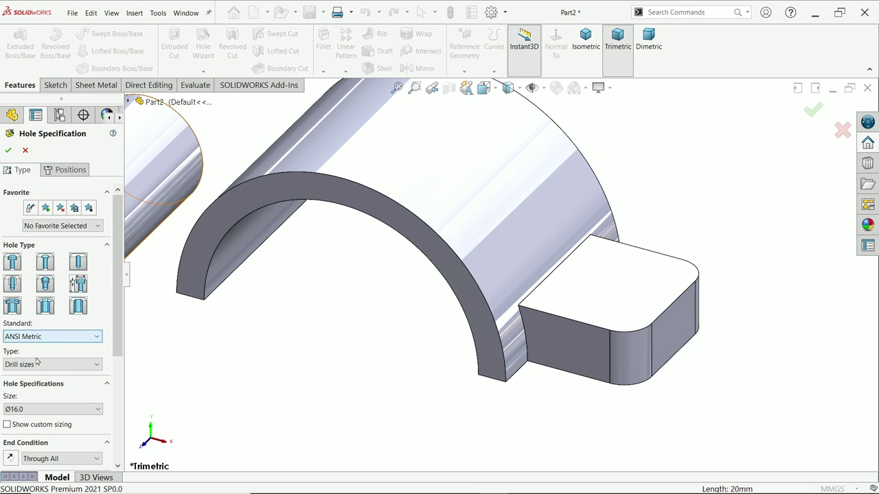
click(34, 365)
click(29, 385)
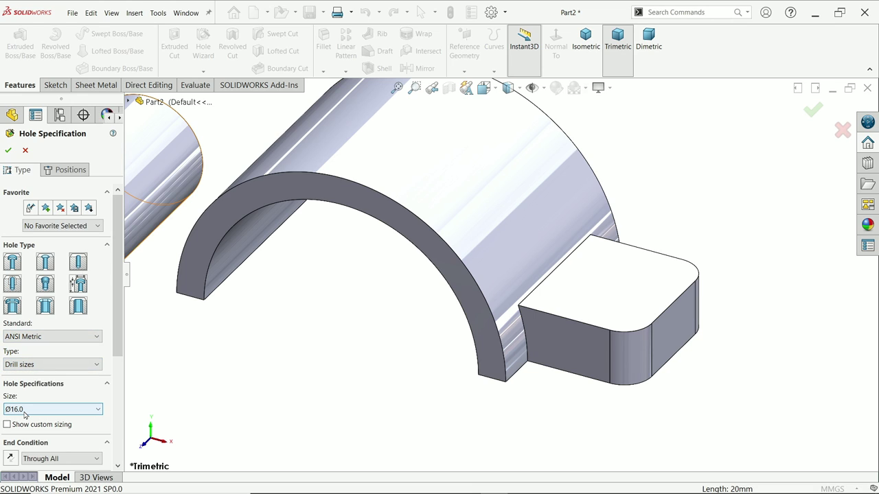
click(24, 409)
click(24, 405)
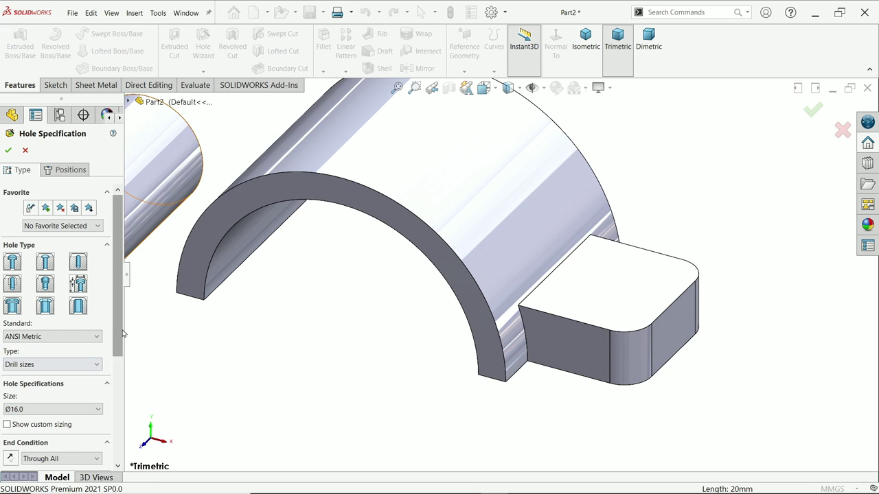
drag(115, 329, 116, 392)
click(43, 346)
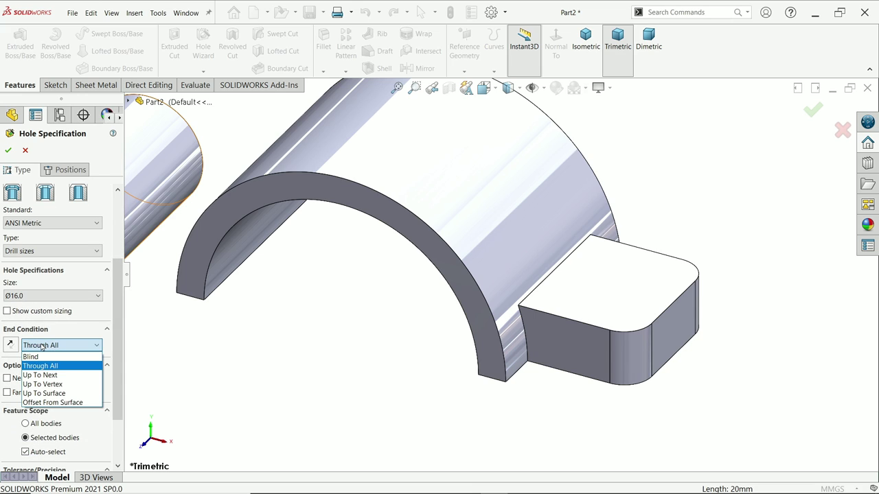
click(43, 346)
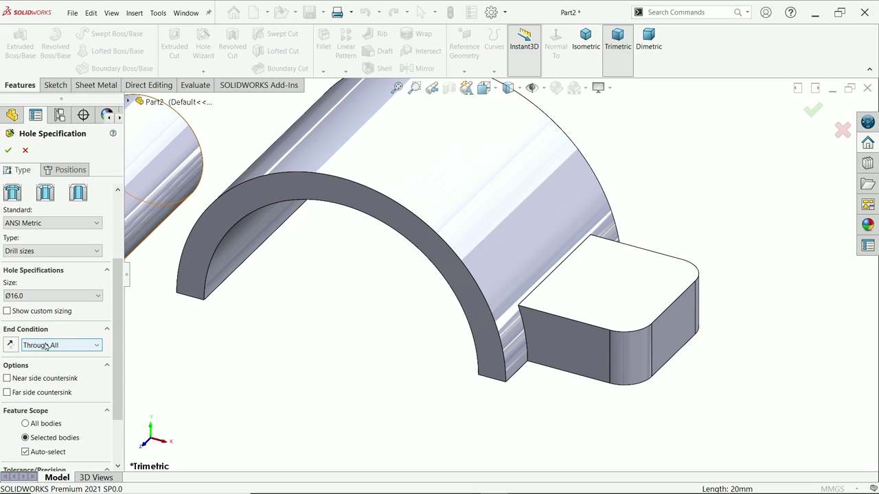
drag(118, 282, 120, 217)
Place the hole's centre point on the top face of the mounting lug.
click(69, 170)
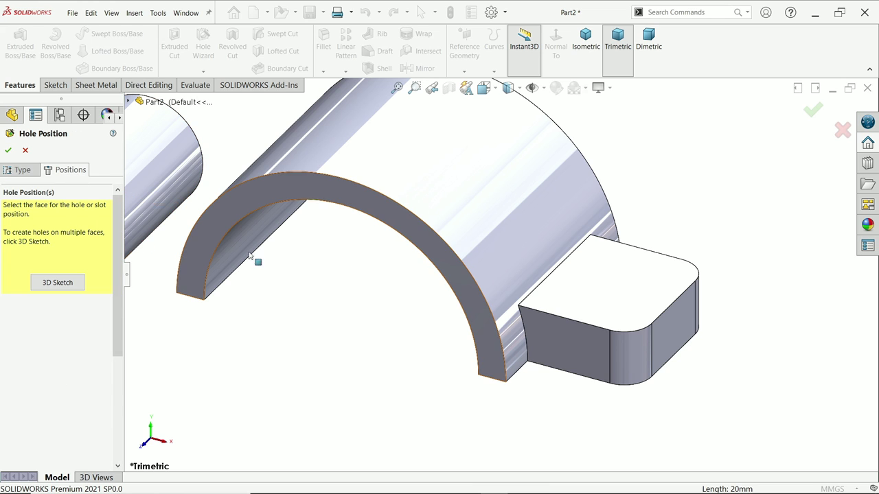
click(644, 286)
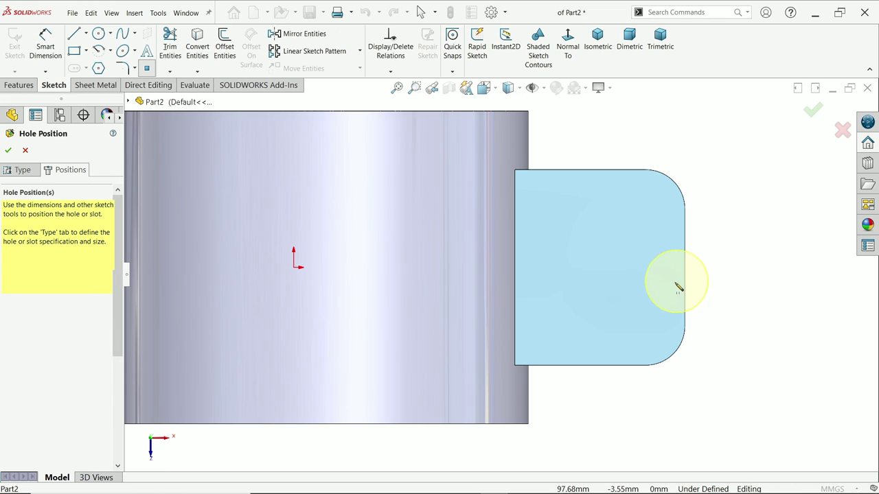
click(599, 308)
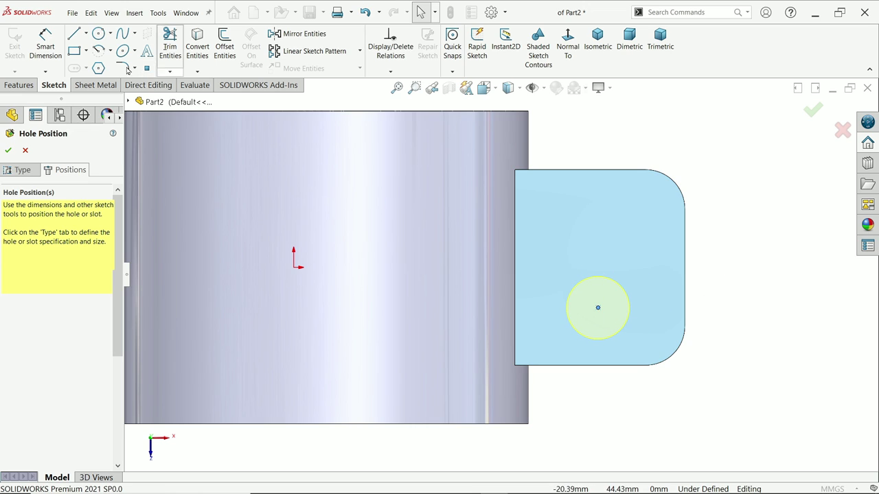
Dimension the hole centre 20 mm from the lug's outer straight edge.
click(46, 47)
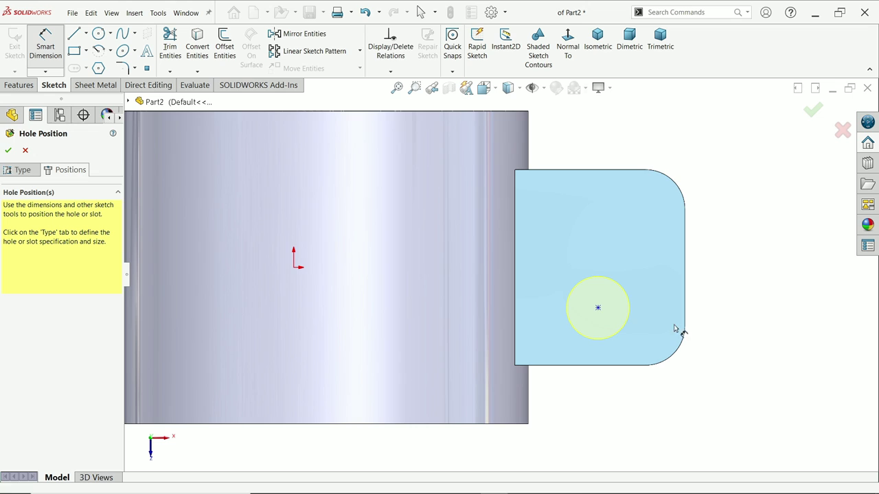
click(598, 308)
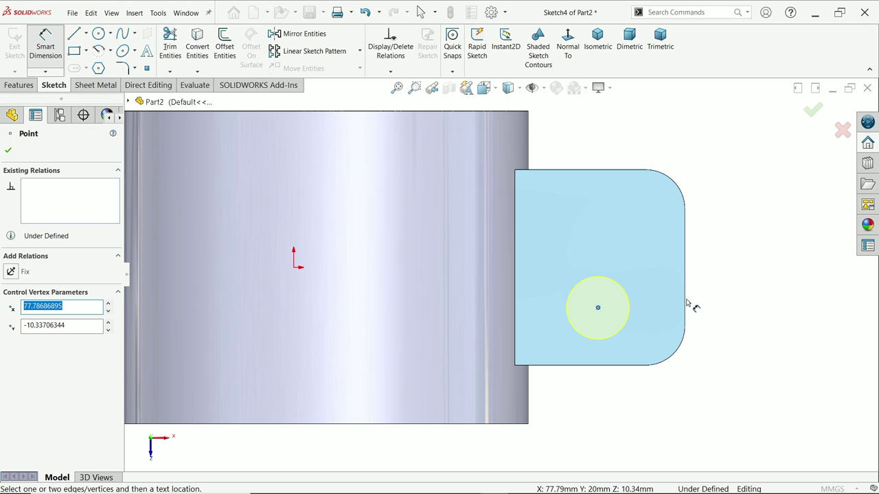
click(687, 304)
click(645, 391)
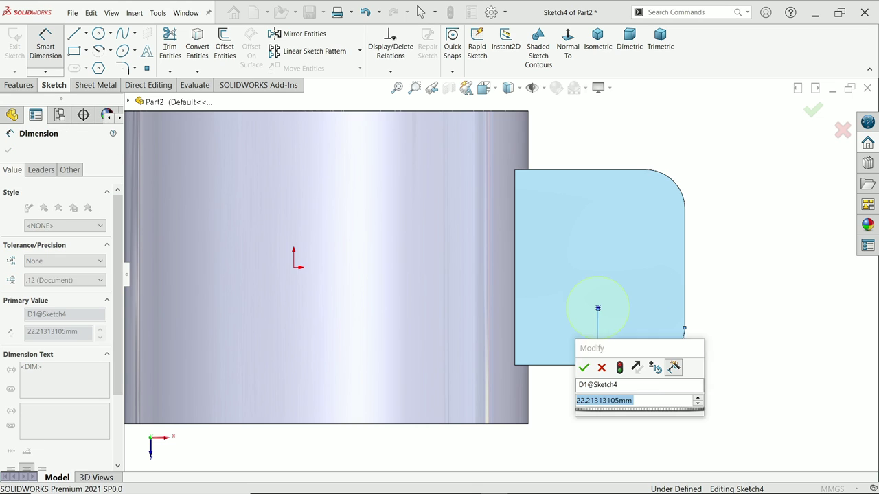
text(20)
key(Return)
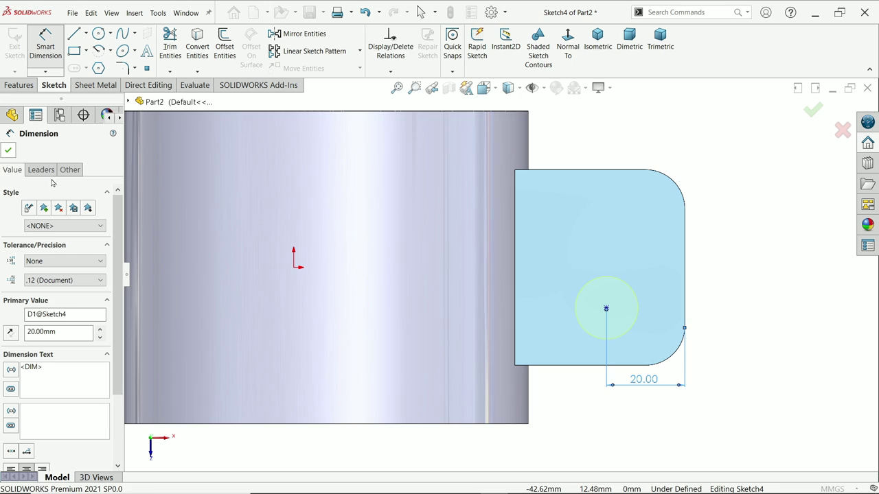
click(8, 149)
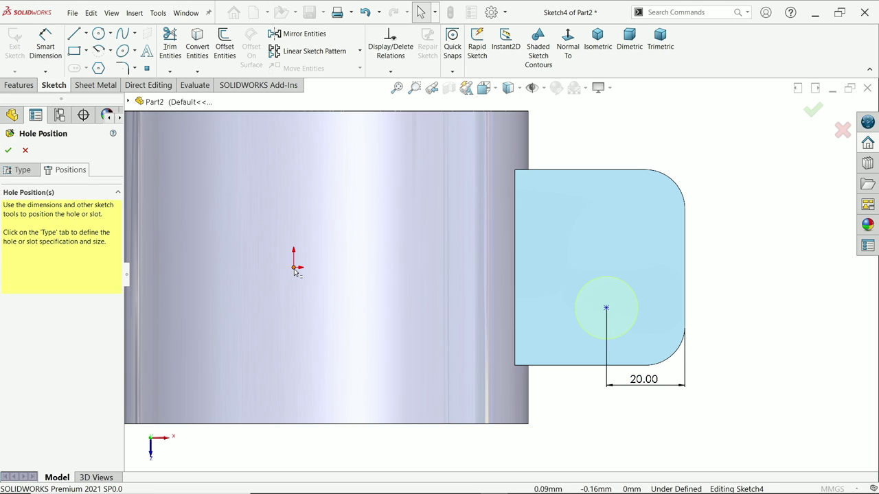
Align the hole centre with the origin using a Horizontal relation and finish the hole through the lug.
click(294, 267)
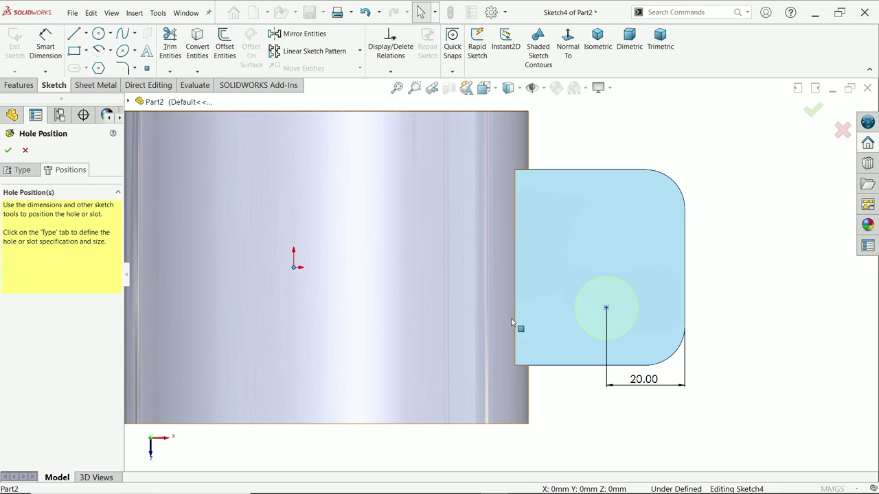
ctrl+click(607, 307)
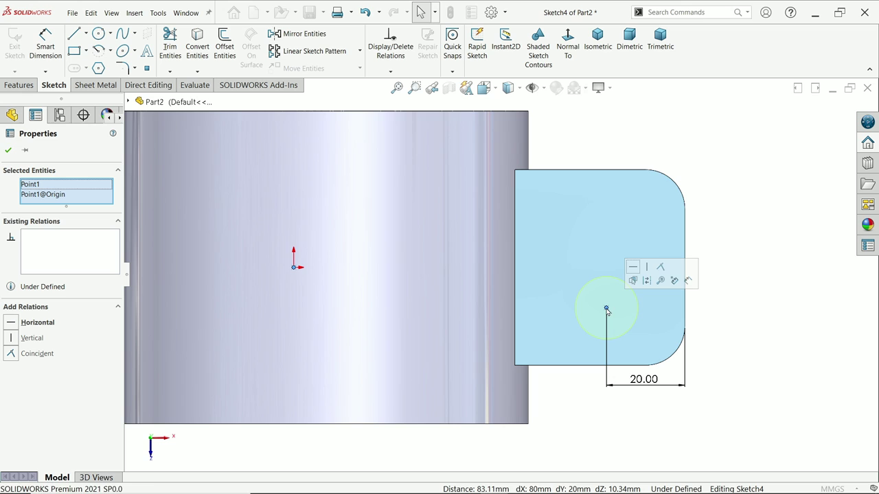
click(634, 267)
click(595, 53)
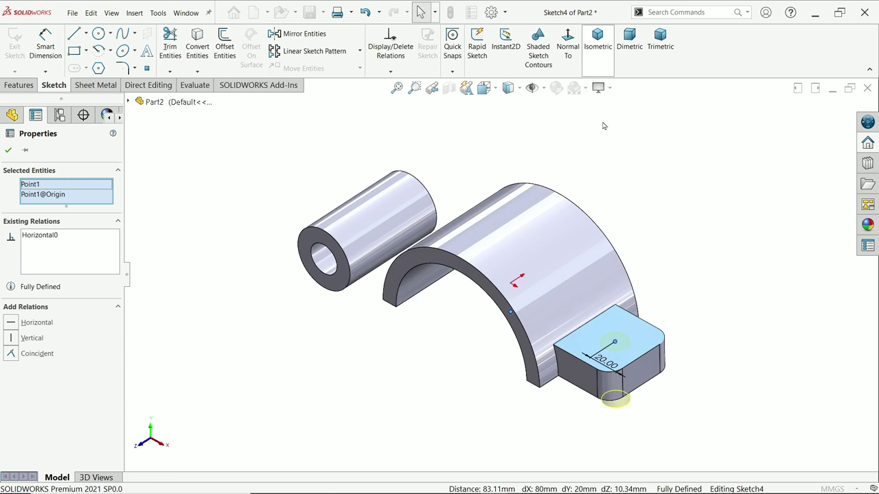
scroll(628, 373, down, 2)
middle_drag(628, 378, 680, 283)
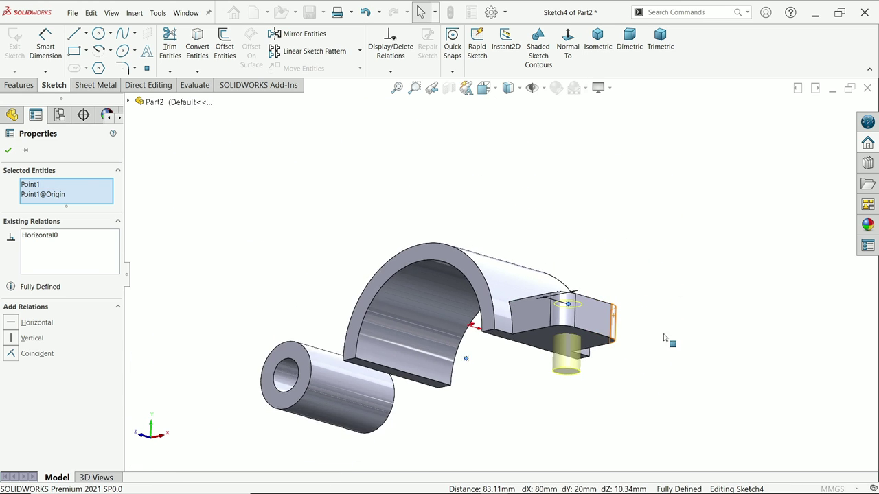
ctrl+middle_drag(667, 337, 501, 326)
scroll(493, 326, up, 2)
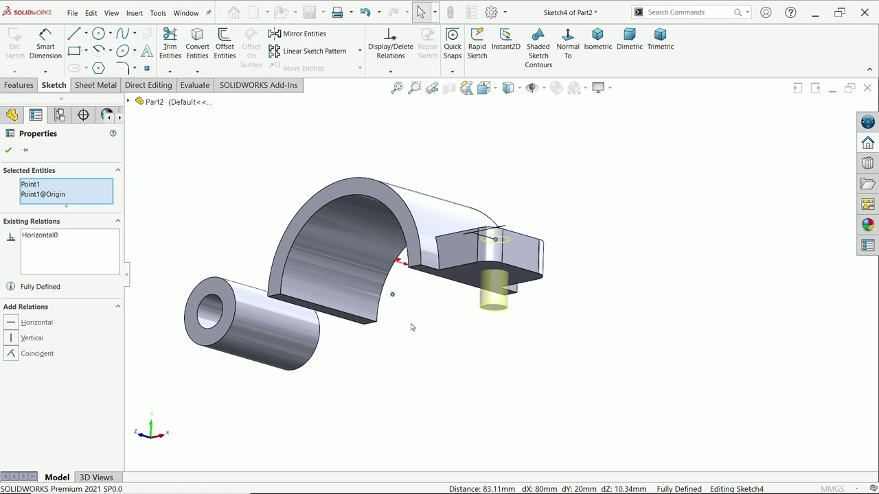
click(3, 153)
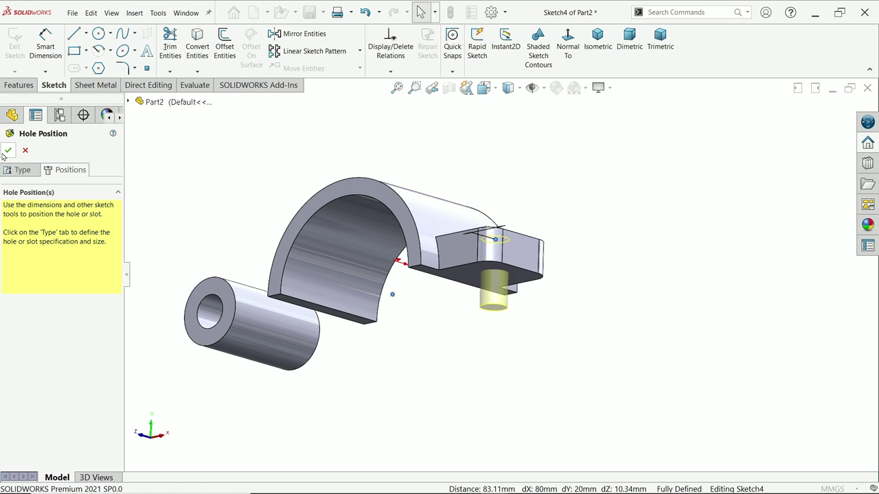
click(8, 149)
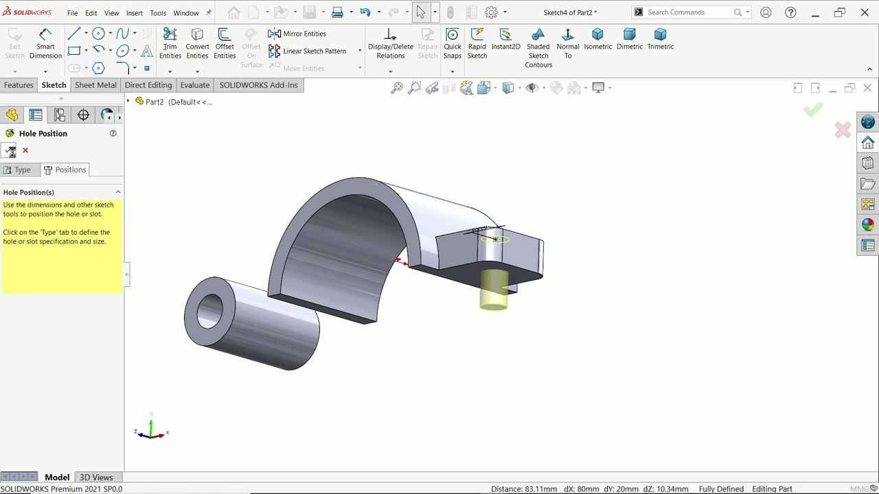
key(ctrl+7)
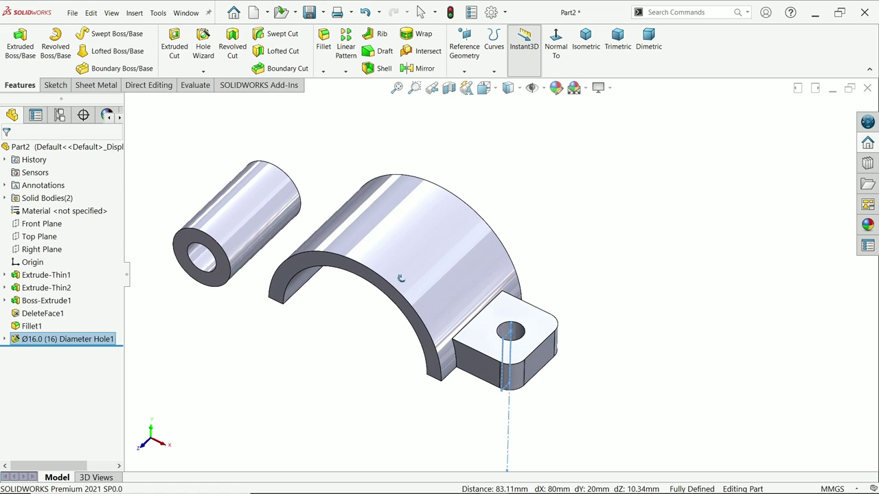
click(561, 225)
Switch to the exercise drawing and examine the front and side views for the upper boss's position, diameter, length and height.
double_click(429, 294)
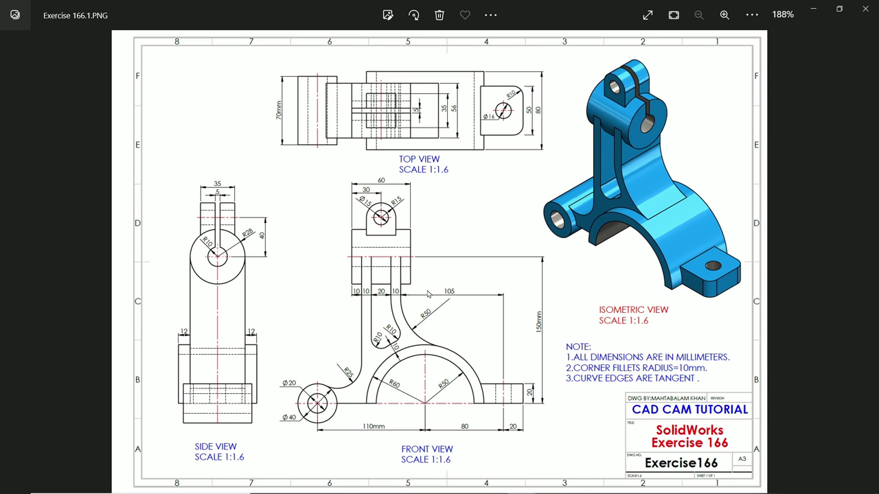
scroll(371, 196, up, 3)
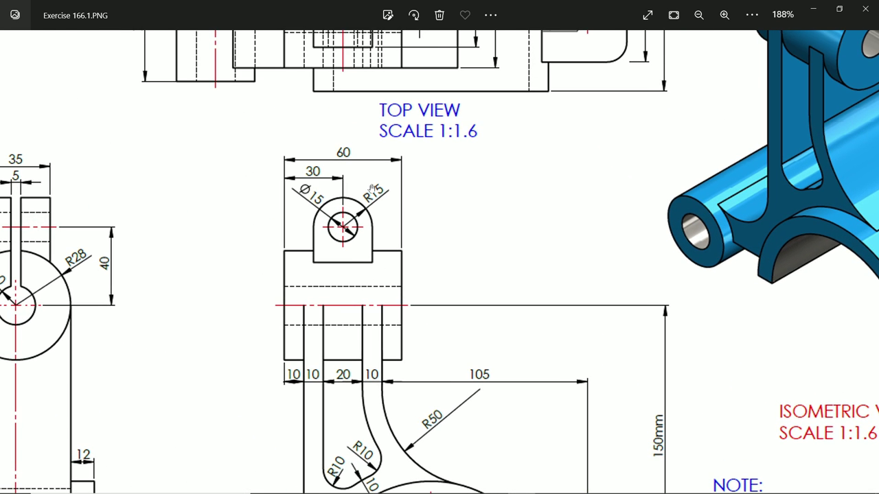
scroll(334, 152, down, 4)
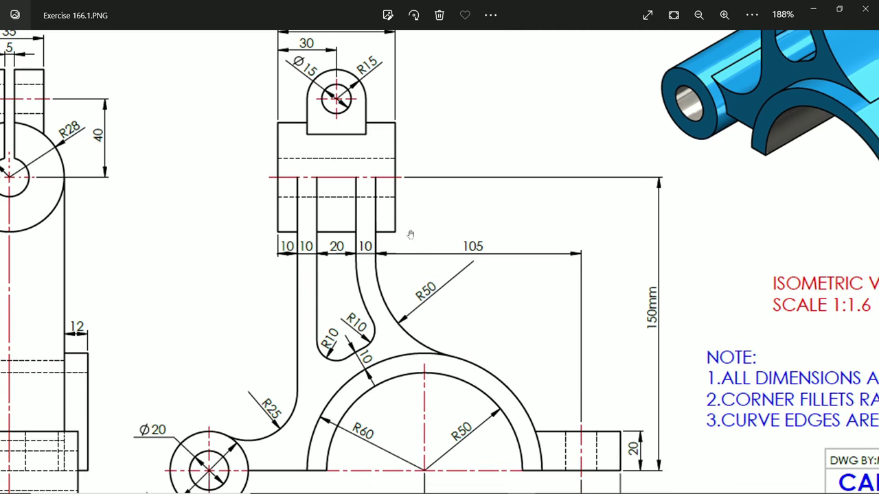
scroll(411, 234, down, 2)
drag(544, 361, 535, 337)
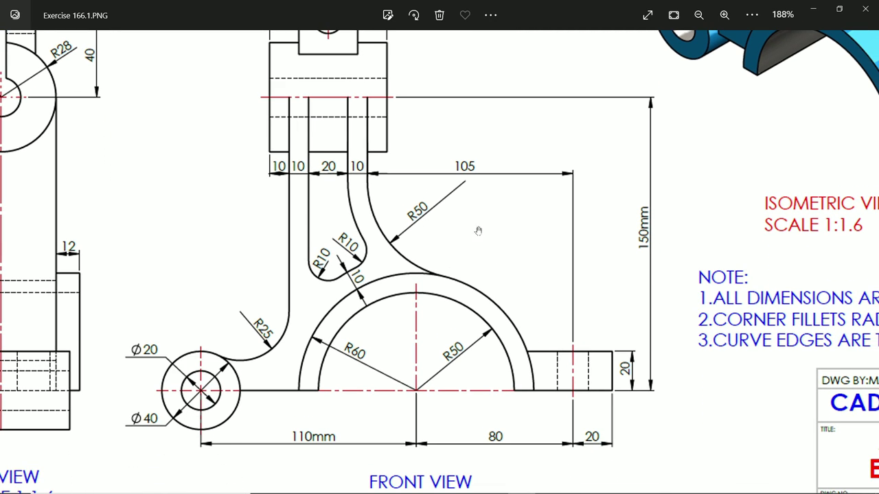
scroll(454, 243, up, 4)
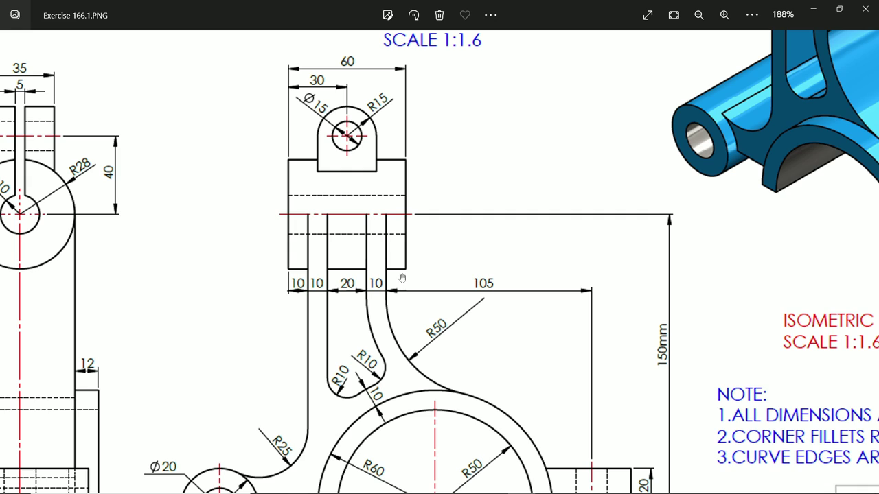
scroll(406, 275, down, 1)
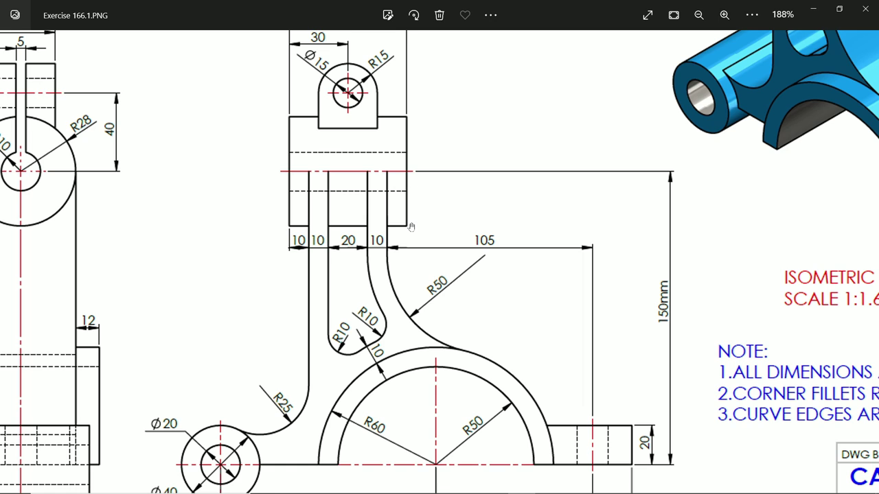
drag(414, 241, 397, 163)
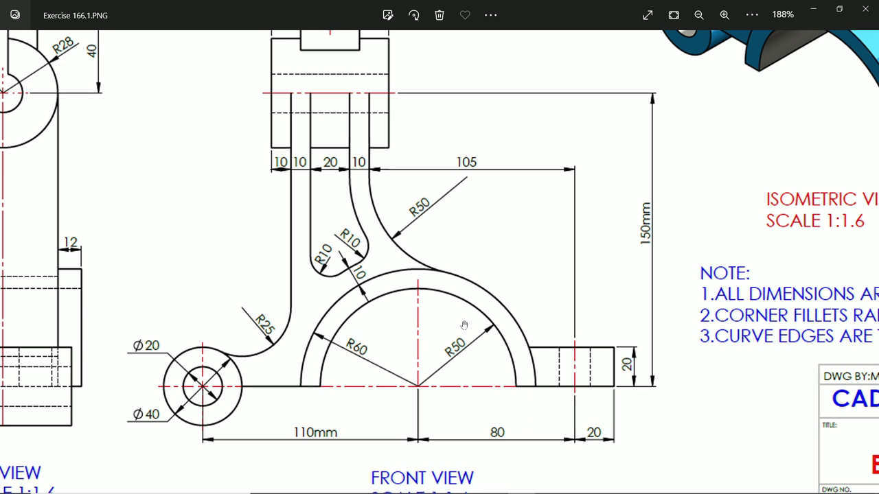
drag(445, 208, 428, 219)
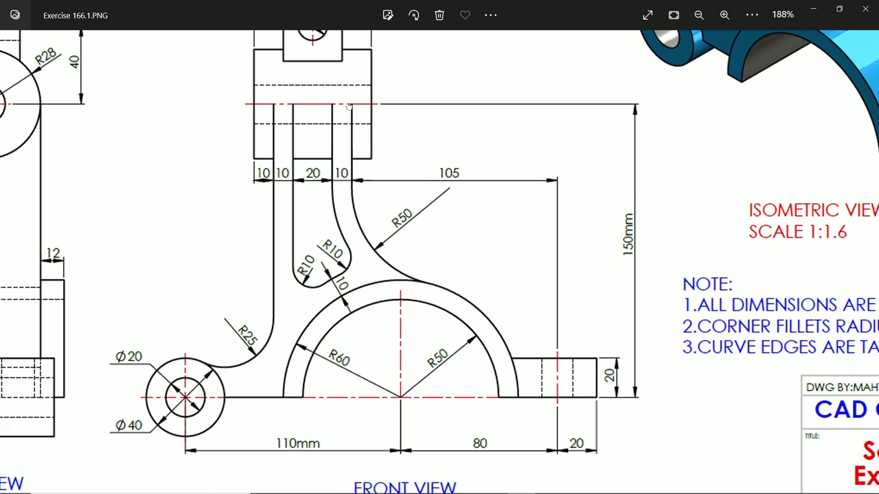
drag(349, 105, 347, 124)
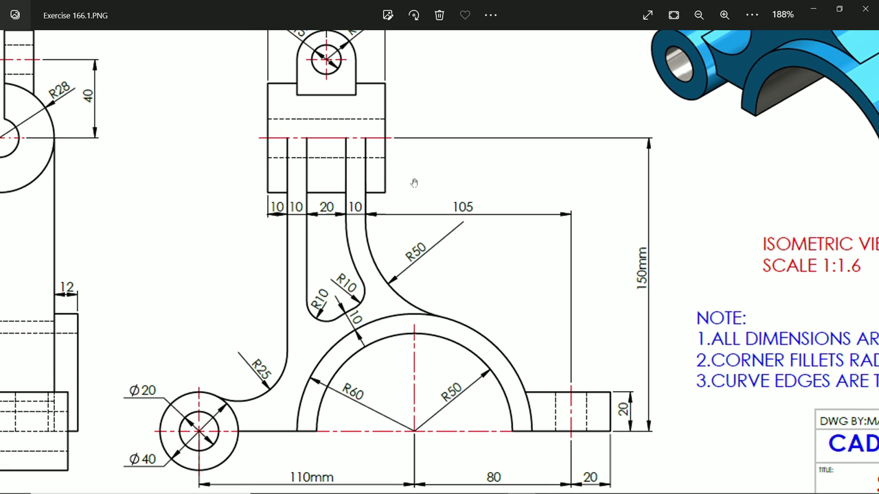
drag(414, 182, 554, 197)
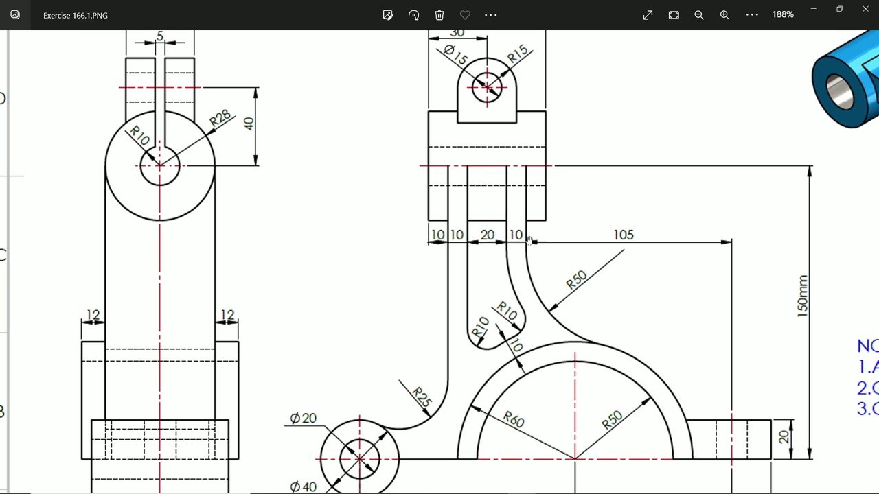
scroll(571, 129, down, 2)
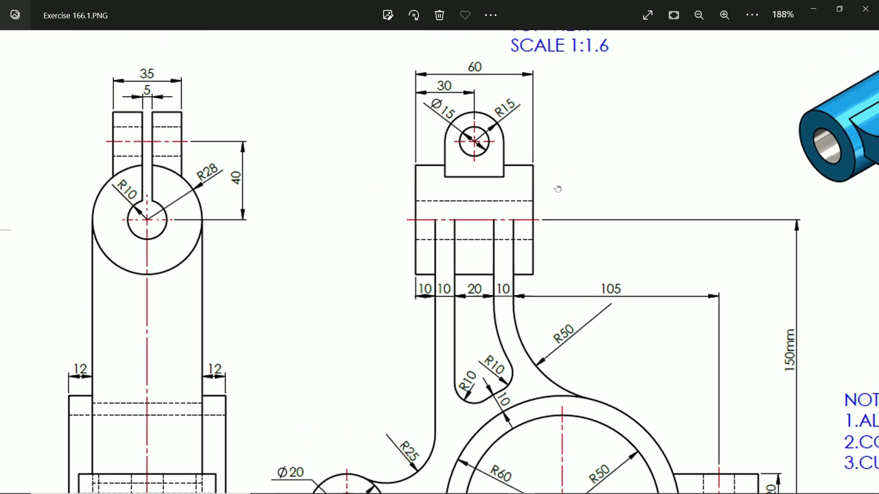
click(813, 8)
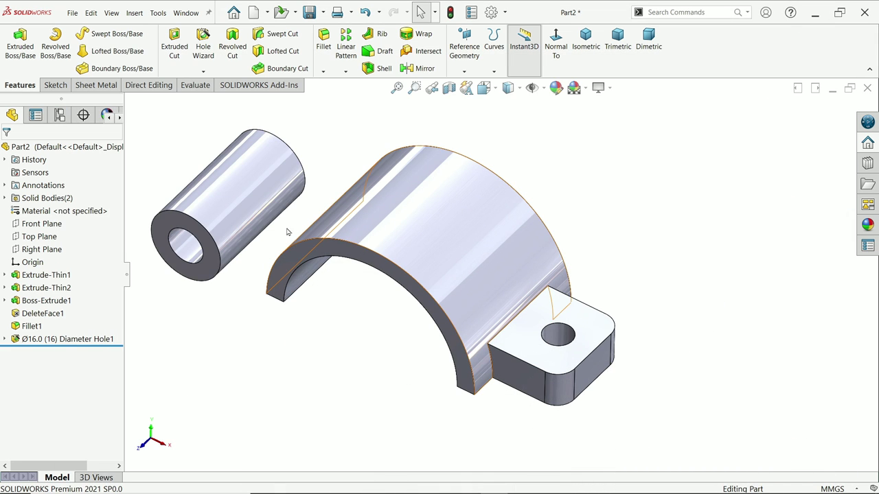
Create a reference plane offset 15 mm from the Right Plane, with the offset direction flipped toward the separate tube.
click(38, 250)
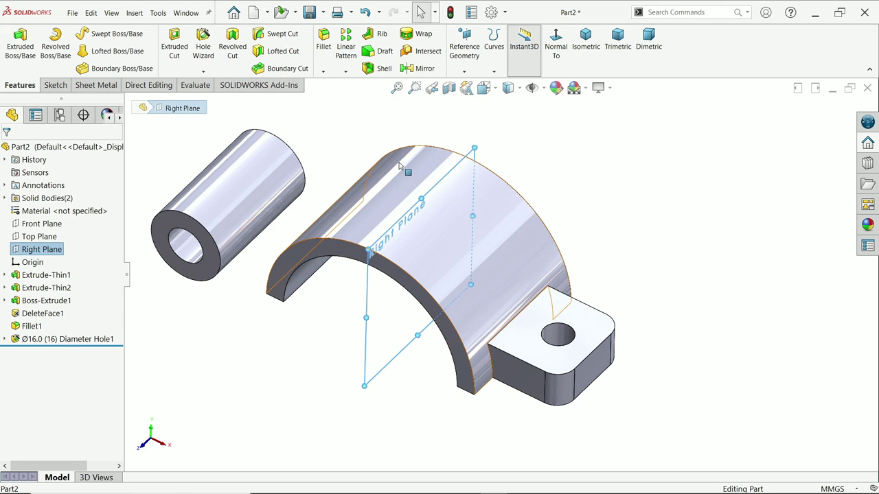
click(467, 72)
click(474, 84)
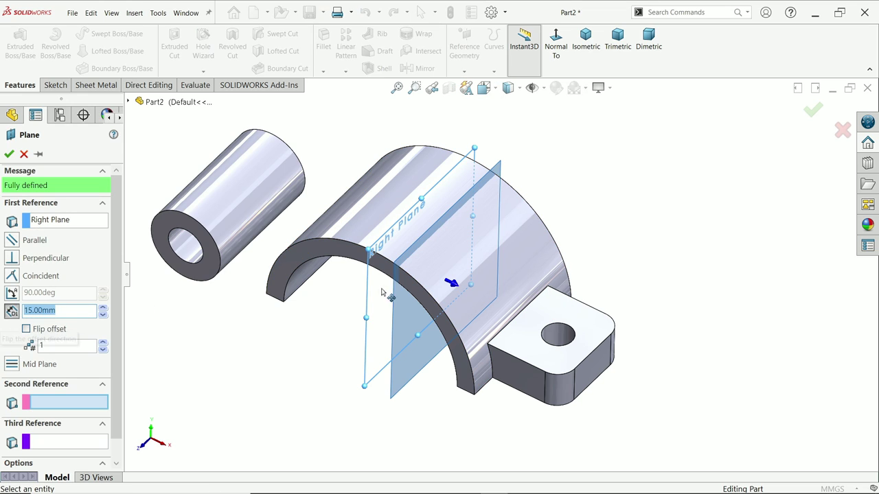
click(26, 328)
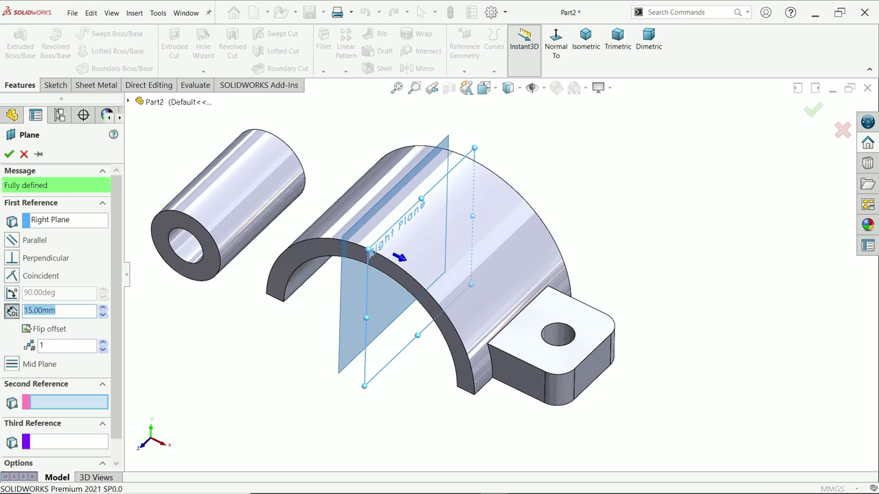
click(9, 154)
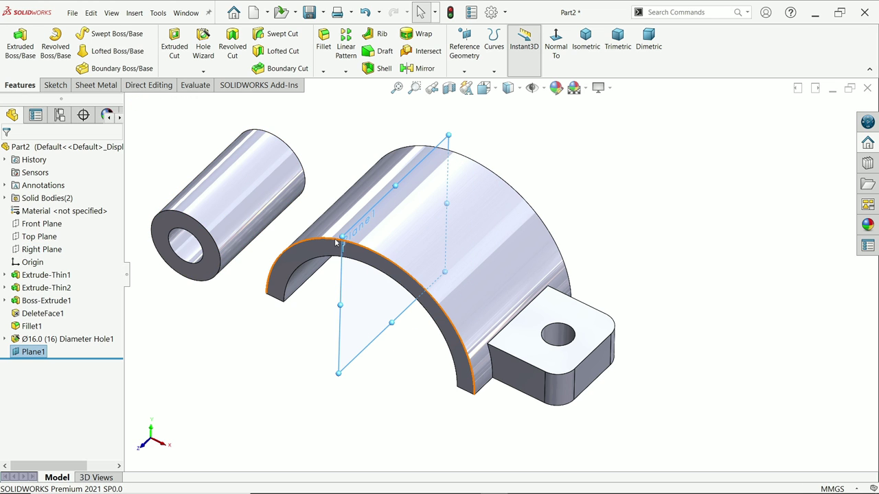
Start a sketch on the new offset plane and draw a circle about 37 mm in diameter, centred about 109 mm above the origin.
click(345, 264)
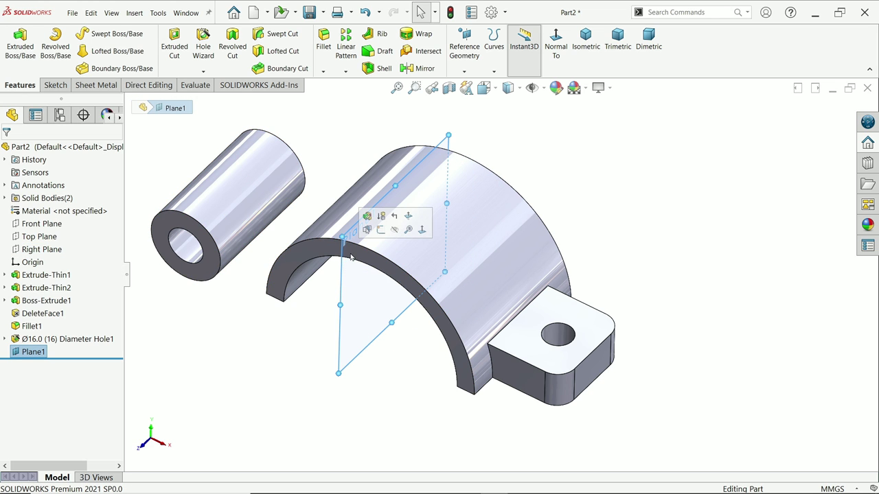
click(379, 230)
click(99, 33)
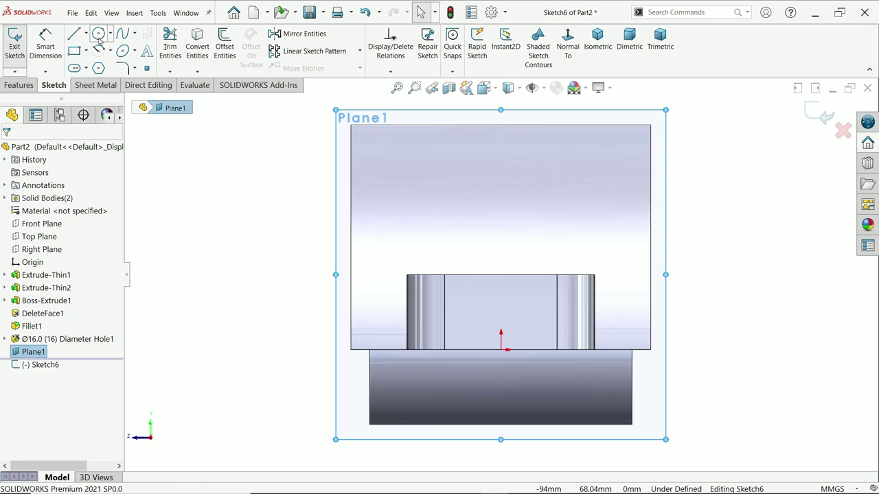
scroll(542, 129, down, 3)
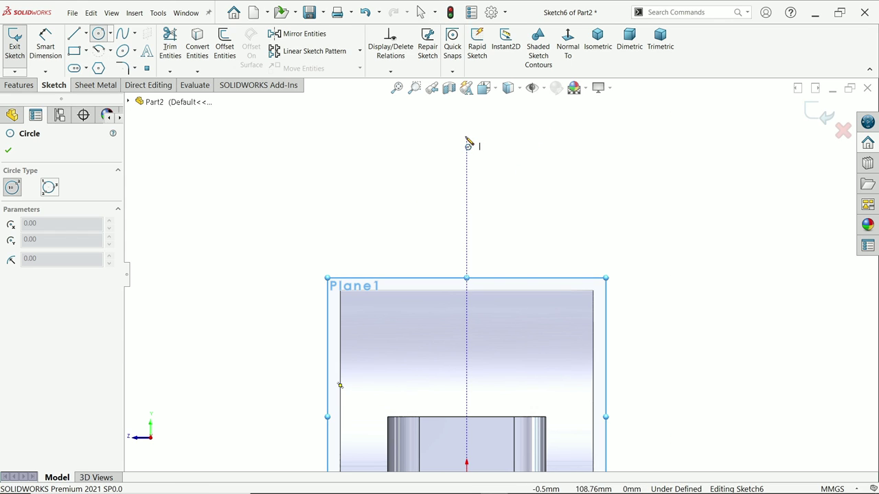
click(466, 136)
click(526, 141)
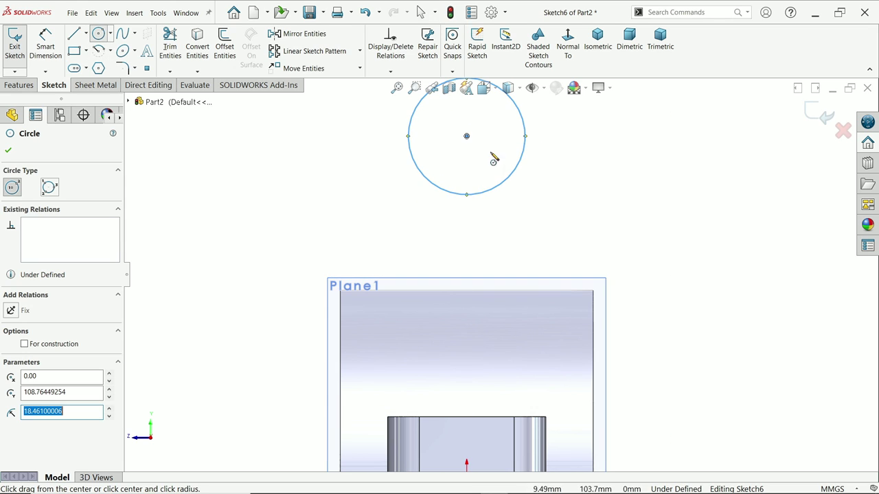
Dimension the circle's diameter as 28*2 (56 mm).
click(52, 55)
click(520, 164)
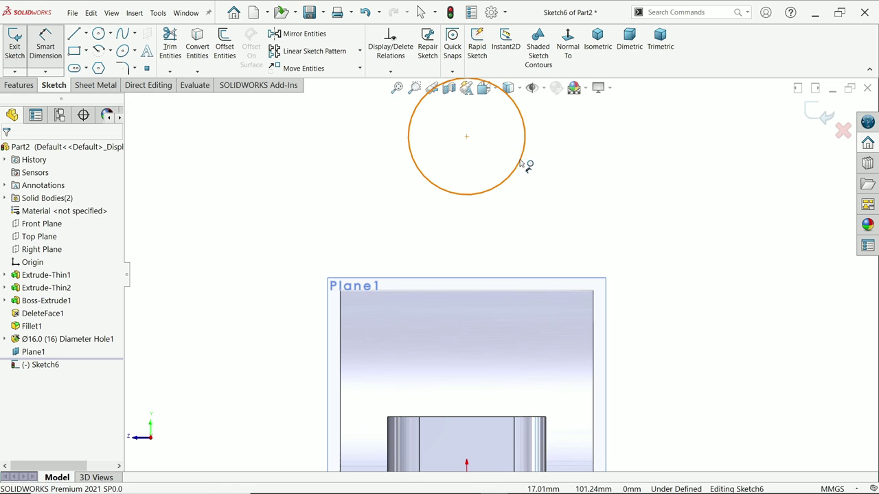
click(564, 152)
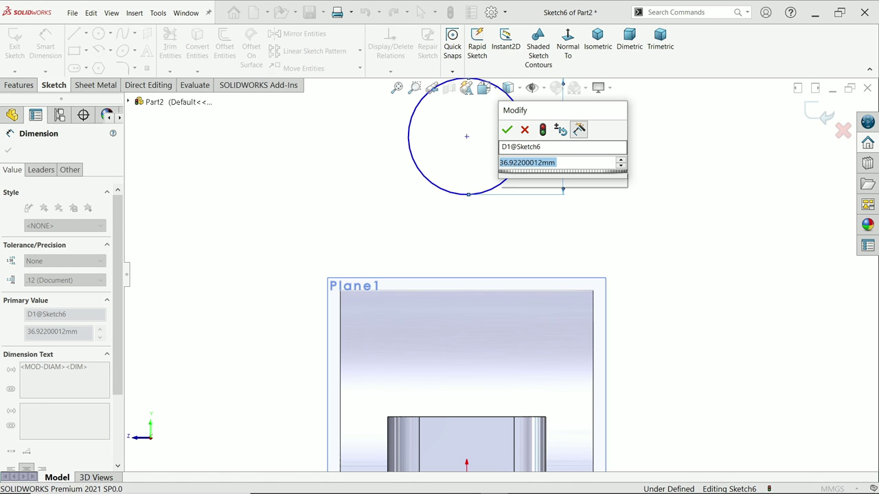
text(26)
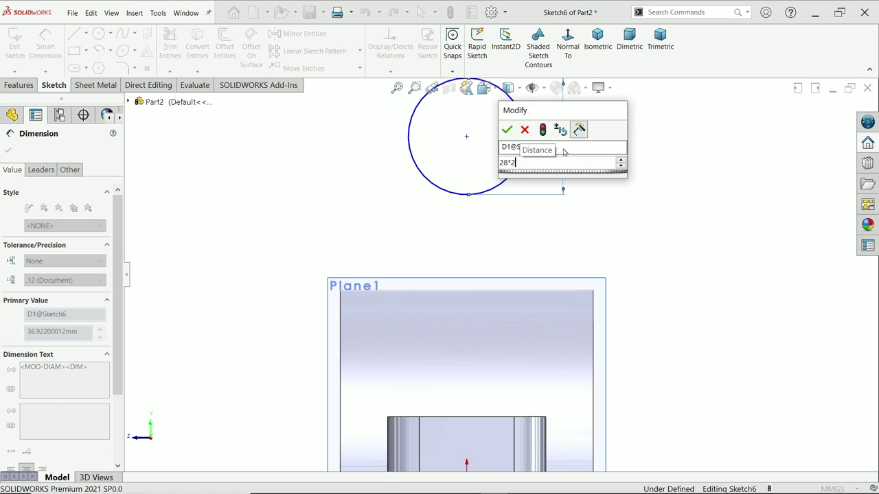
key(Return)
scroll(556, 158, up, 3)
scroll(502, 314, down, 3)
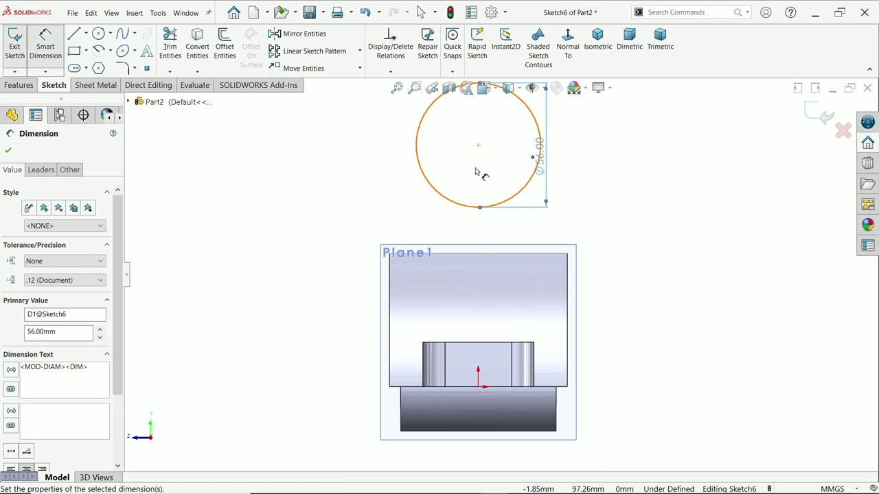
Dimension the circle's centre 150 mm above the origin.
click(478, 146)
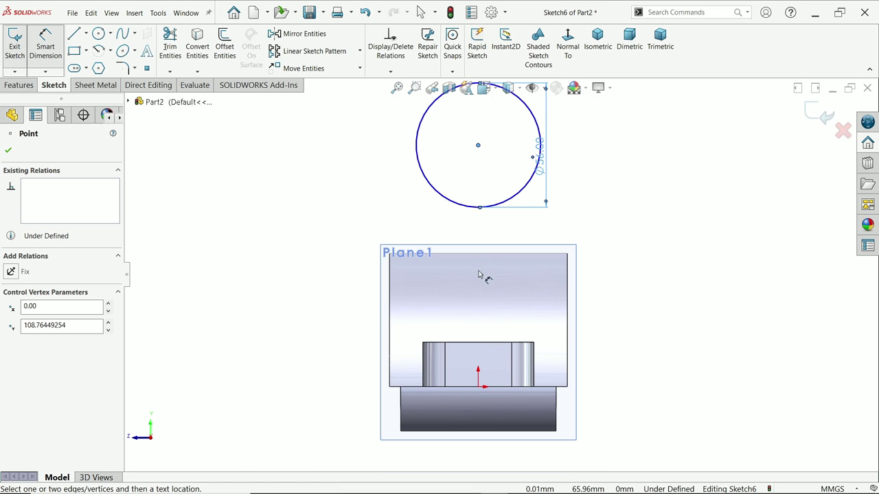
click(478, 389)
click(678, 285)
text(1)
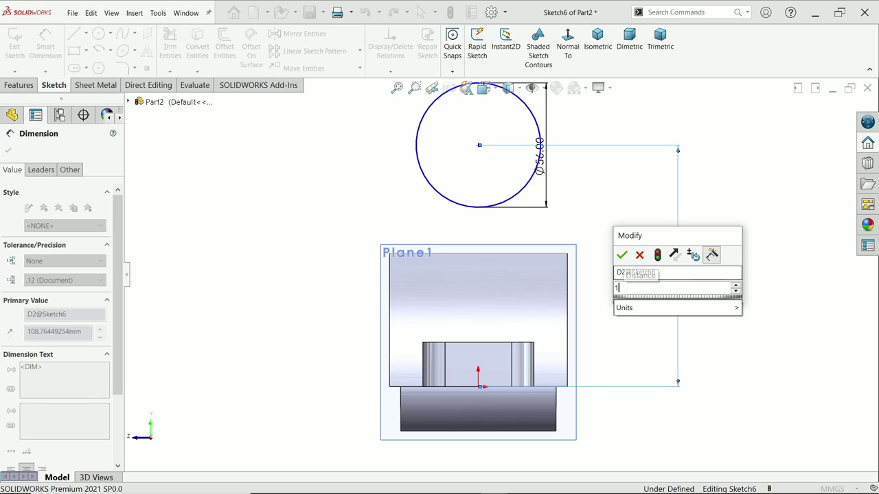
text(50)
key(Return)
scroll(622, 297, up, 3)
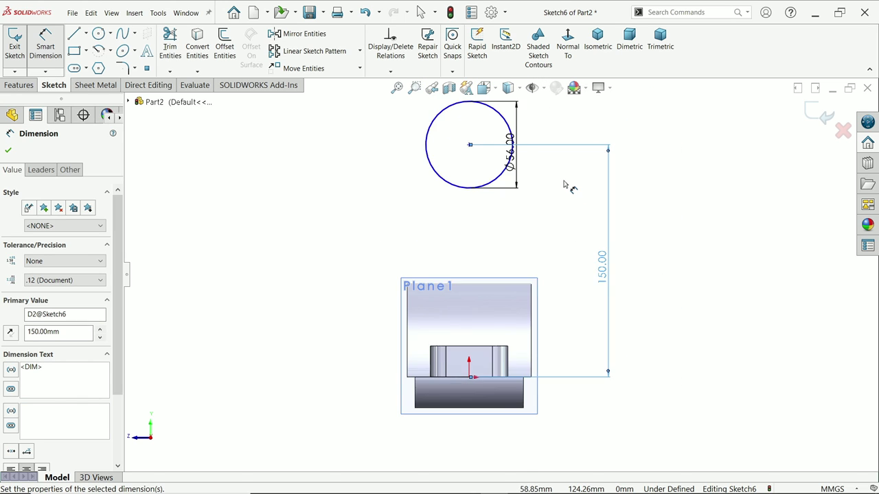
scroll(574, 153, down, 1)
key(Escape)
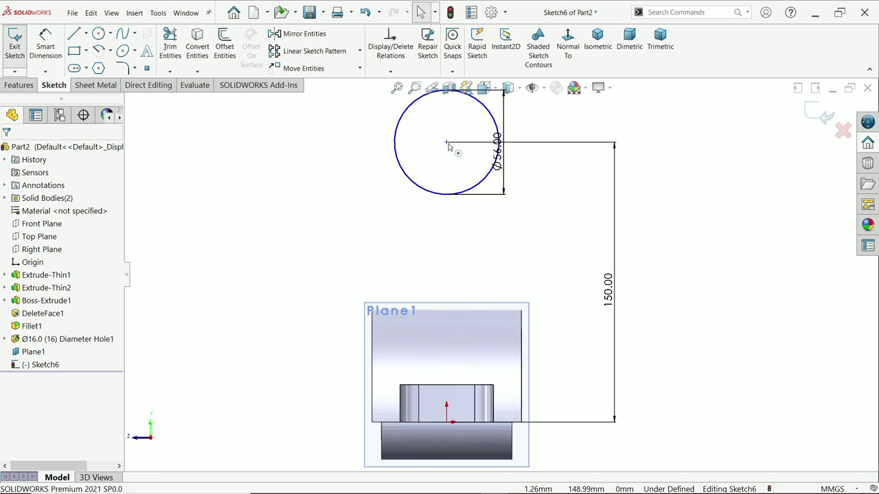
Add a Vertical relation between the circle's centre and the origin, and show the model in isometric view.
click(447, 144)
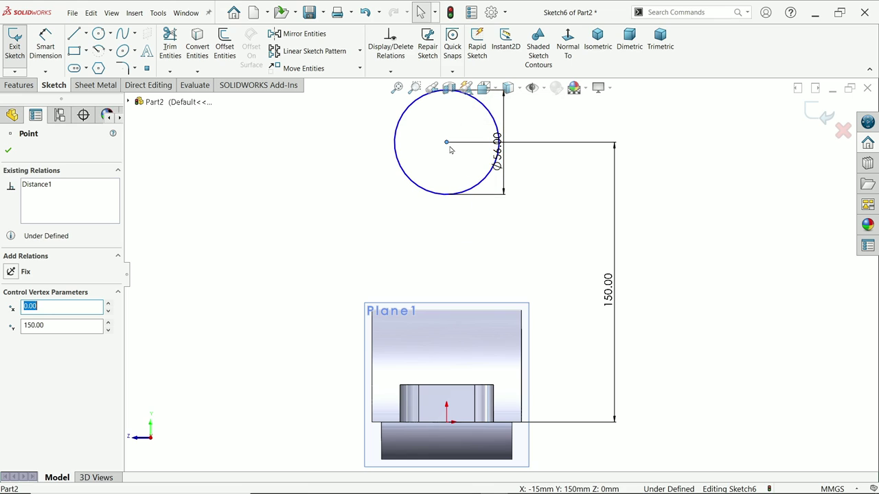
key(Escape)
ctrl+click(447, 422)
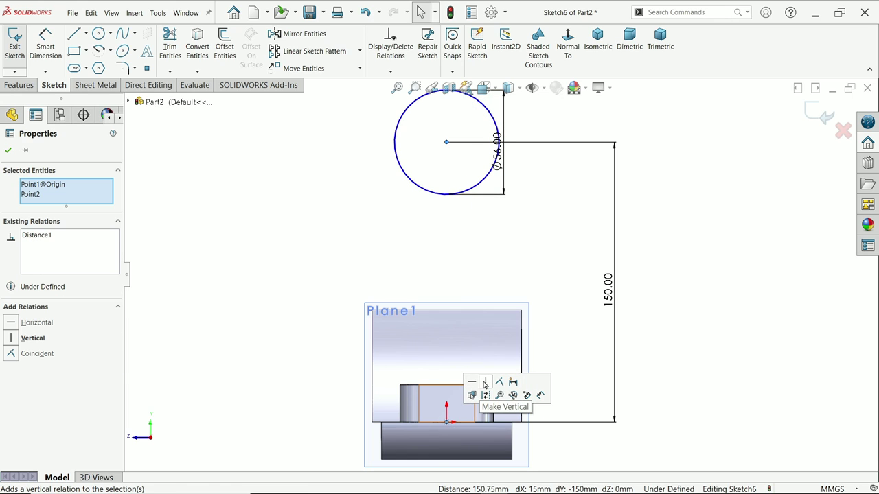
click(473, 396)
click(598, 43)
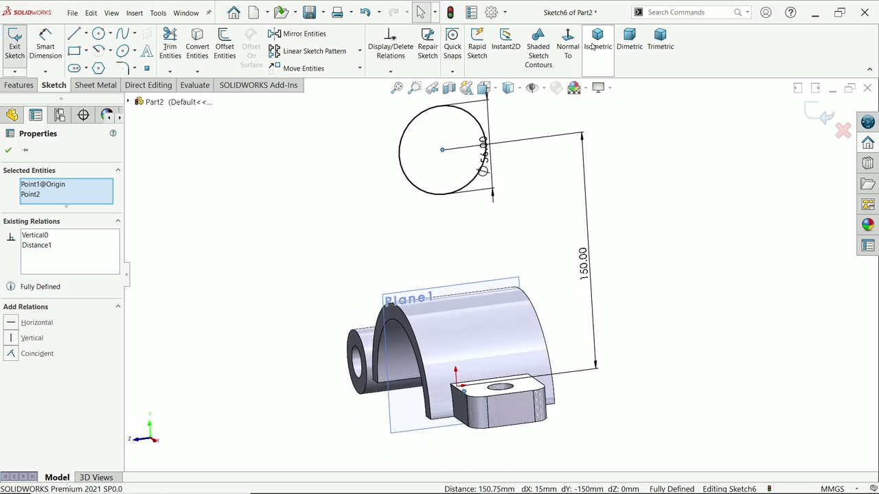
click(8, 150)
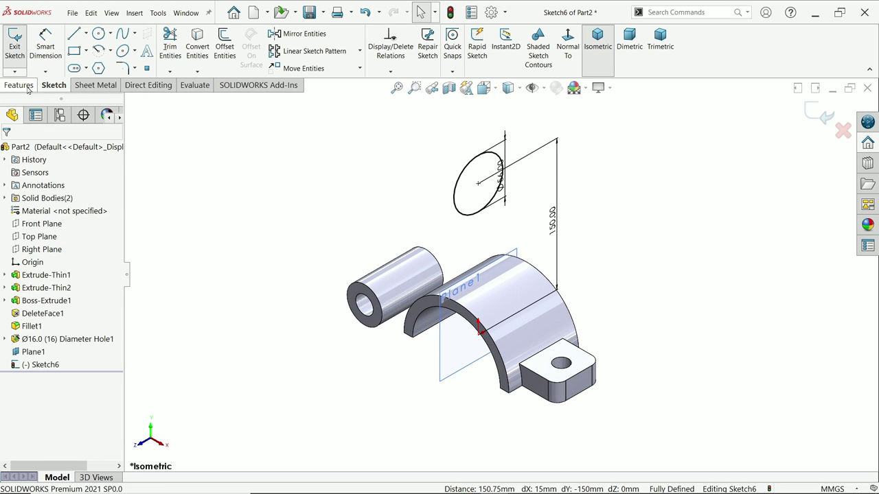
Extrude the 56 mm circle 60 mm as a blind boss in the reversed direction.
click(19, 85)
click(15, 46)
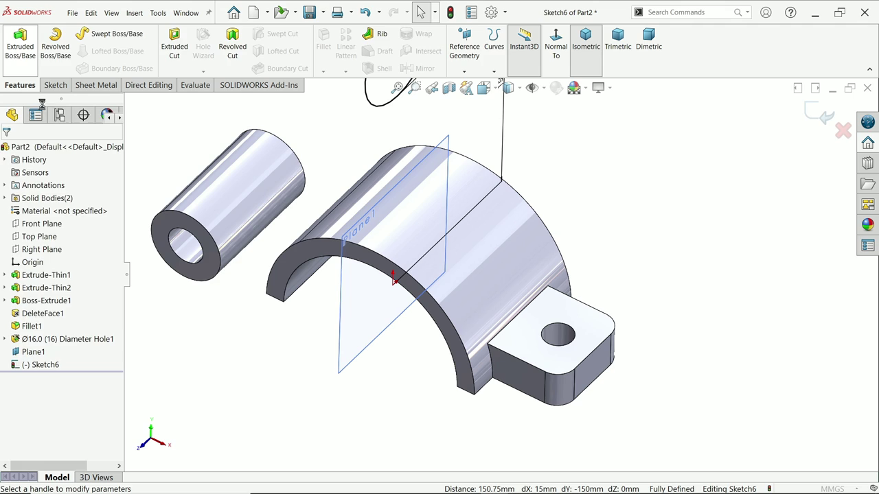
click(596, 54)
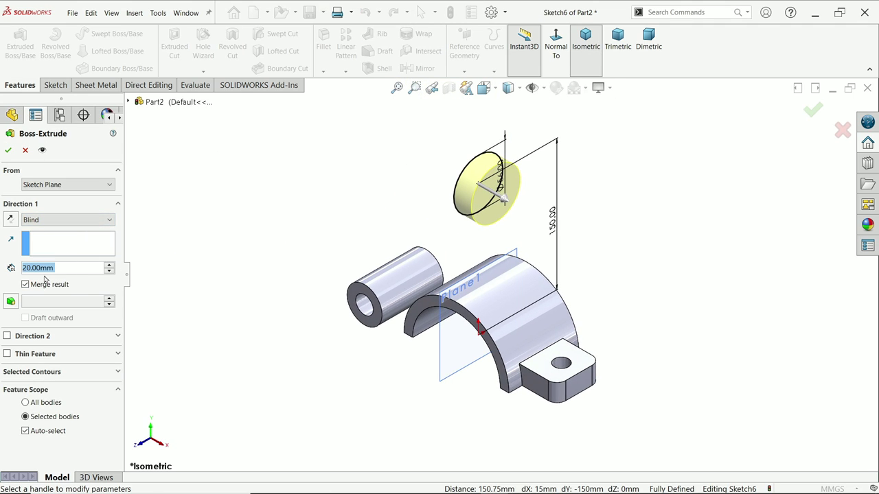
text(60)
key(Return)
scroll(518, 199, down, 3)
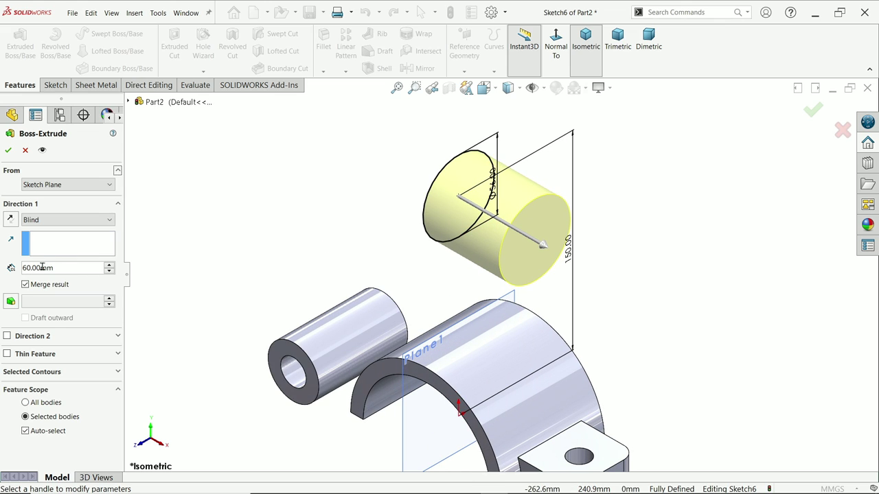
click(9, 220)
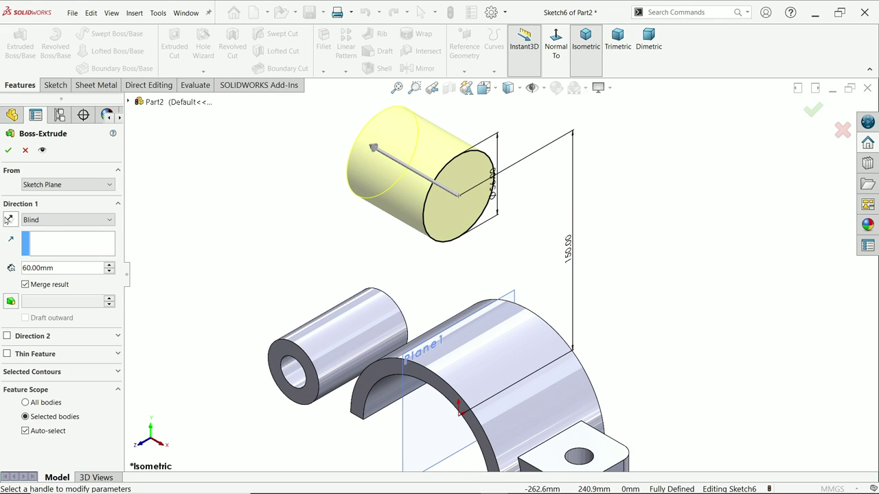
click(8, 150)
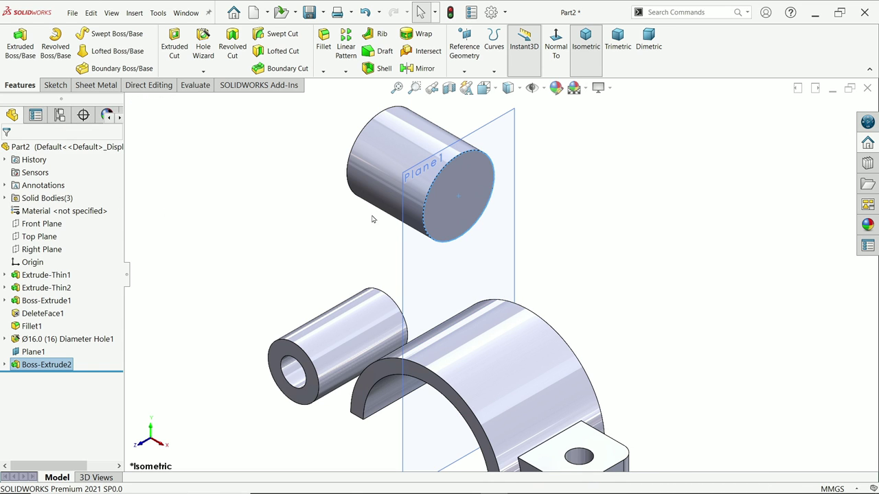
Hide the offset plane Plane1 and check the Exercise 166.1 drawing for the lug above the upper cylinder.
click(406, 239)
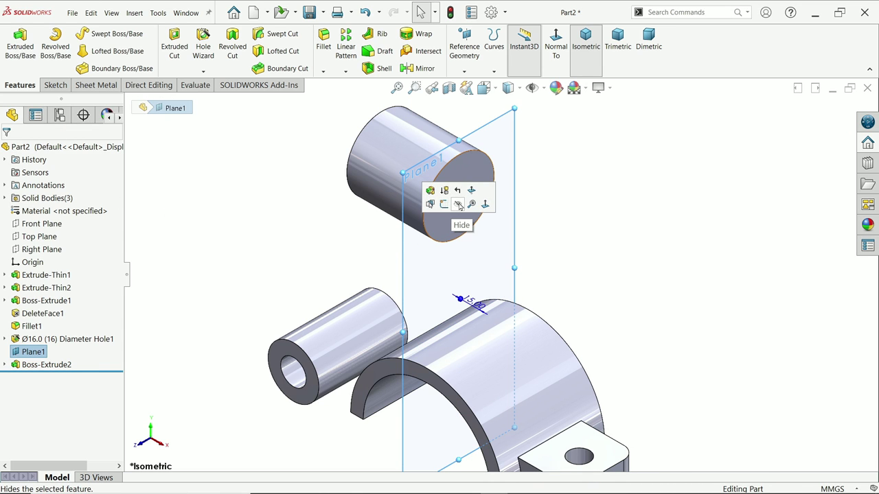
key(Escape)
key(alt+Tab)
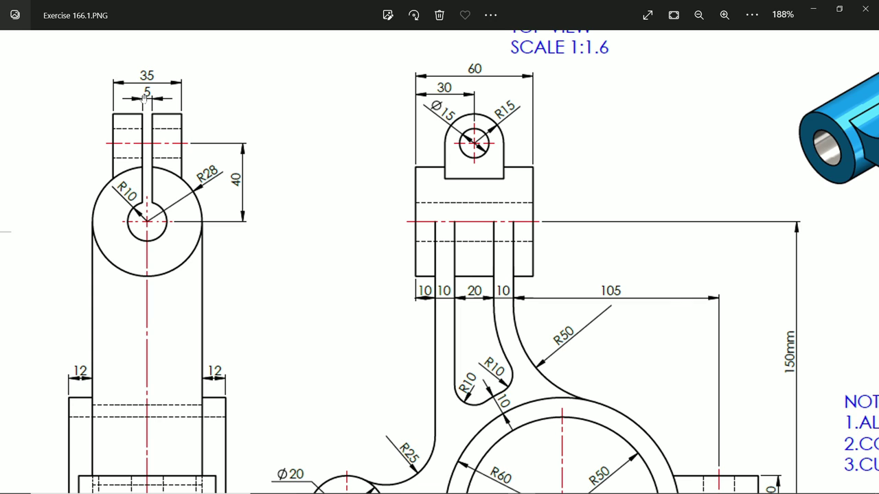
click(816, 12)
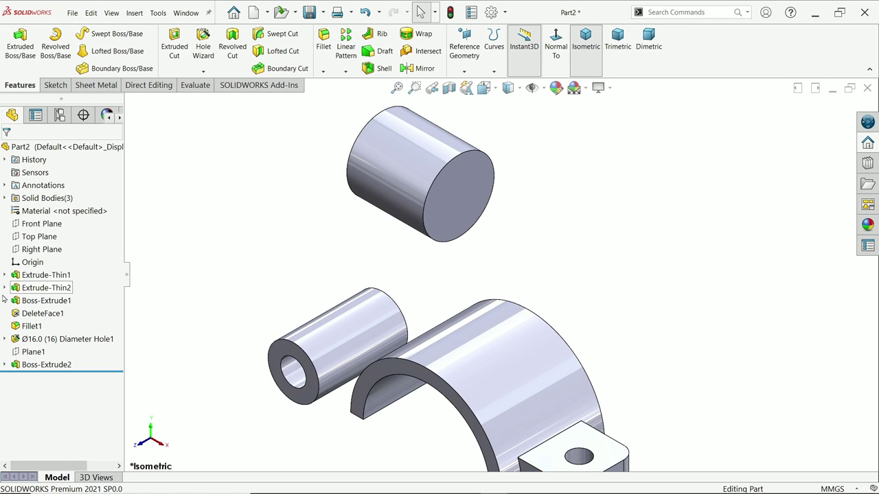
Start a sketch on the Front Plane and draw a 60 mm horizontal construction line along the upper cylinder's axis, from end to end.
click(39, 224)
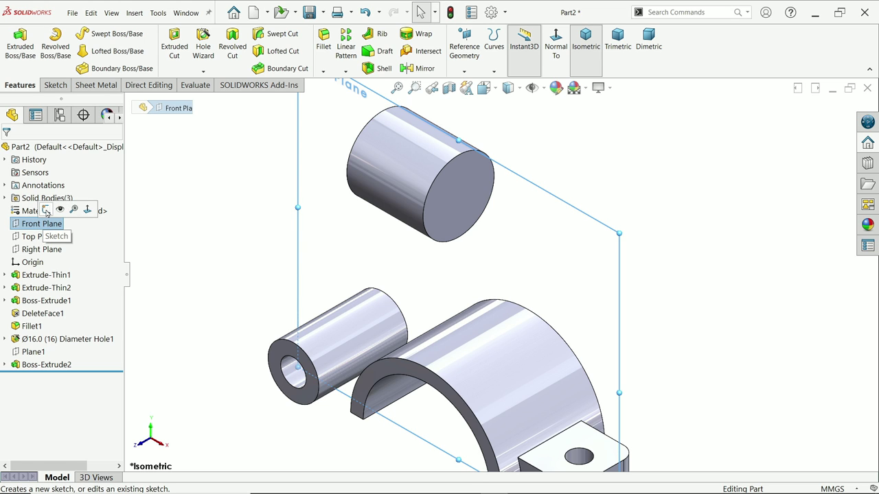
click(46, 212)
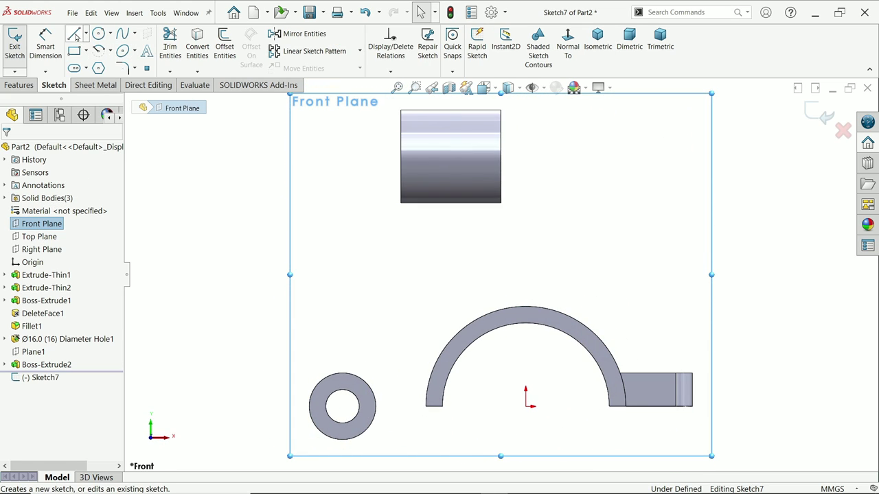
click(74, 34)
scroll(460, 108, down, 3)
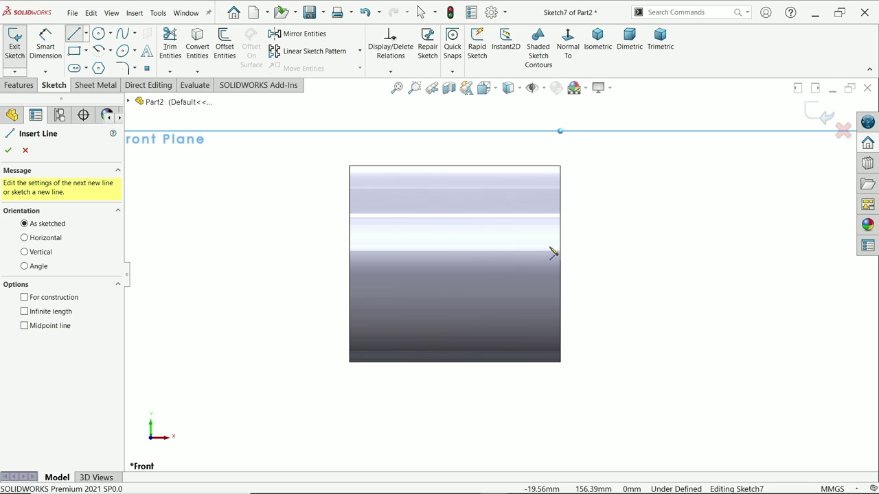
click(560, 264)
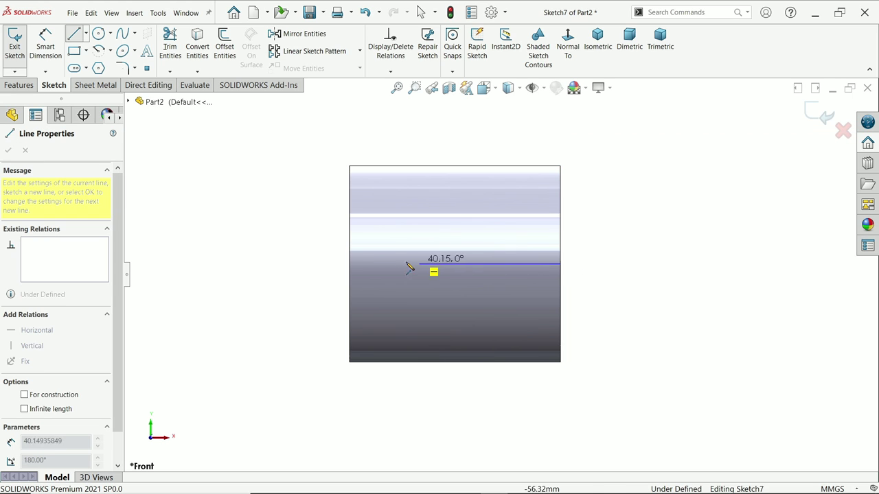
click(354, 269)
right_click(311, 205)
click(330, 210)
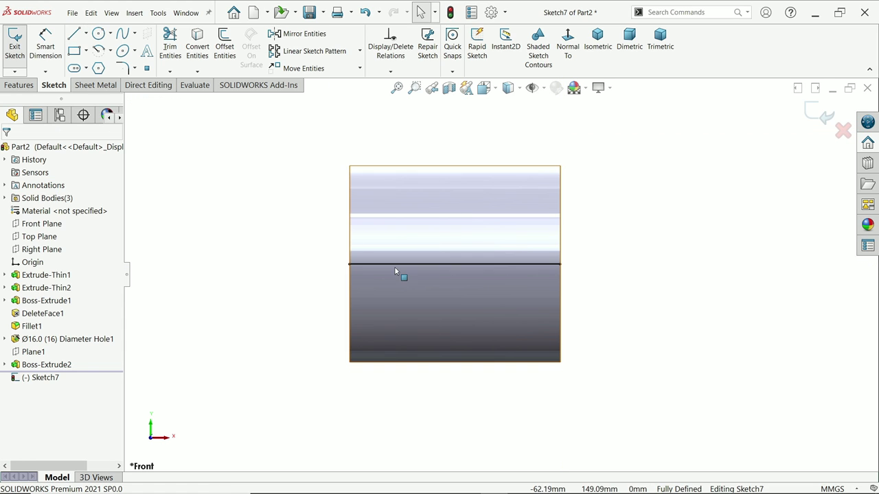
click(397, 268)
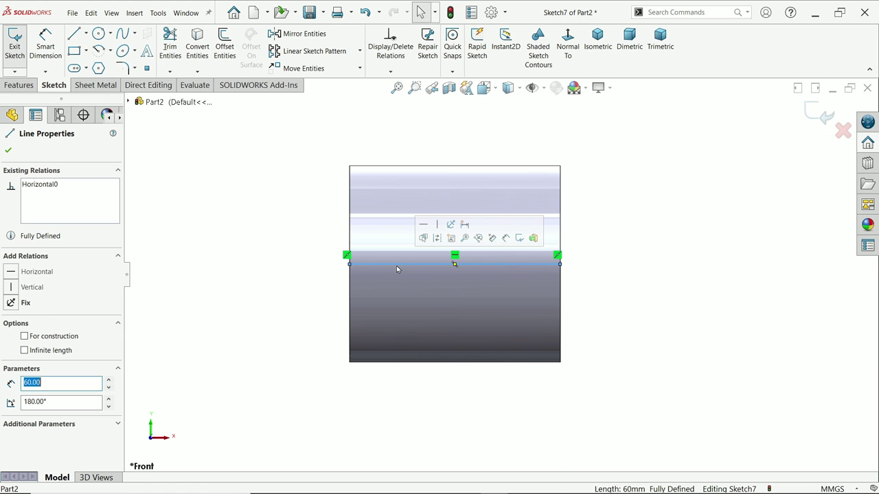
click(438, 241)
Sketch a closed round-topped lug profile on the centreline, about 34.5 mm wide with vertical sides about 32 mm long and a tangent arc.
click(74, 34)
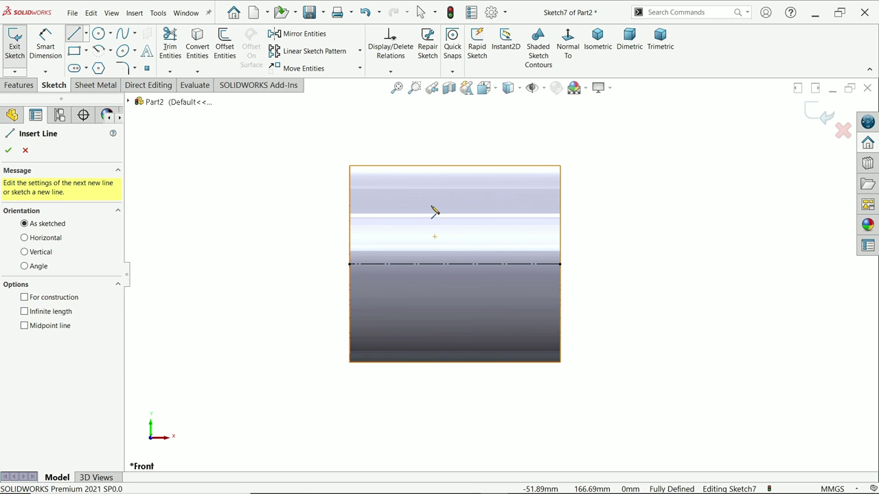
middle_drag(434, 210, 418, 335)
click(410, 316)
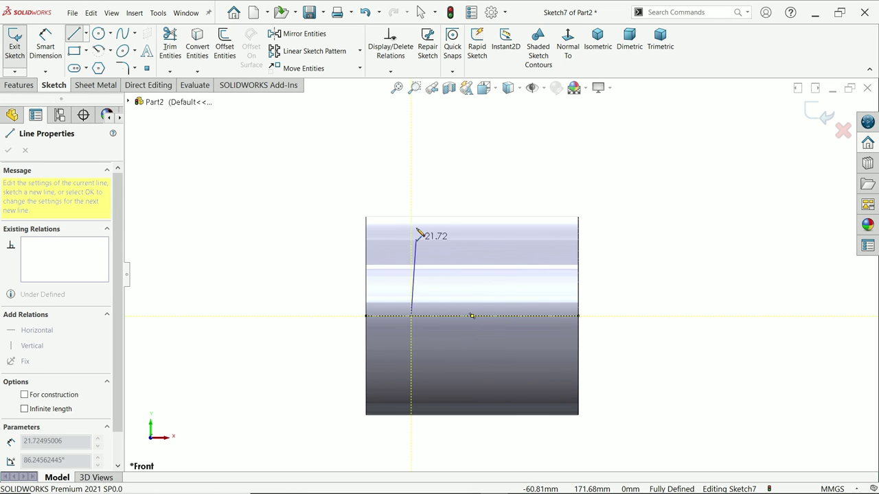
click(411, 201)
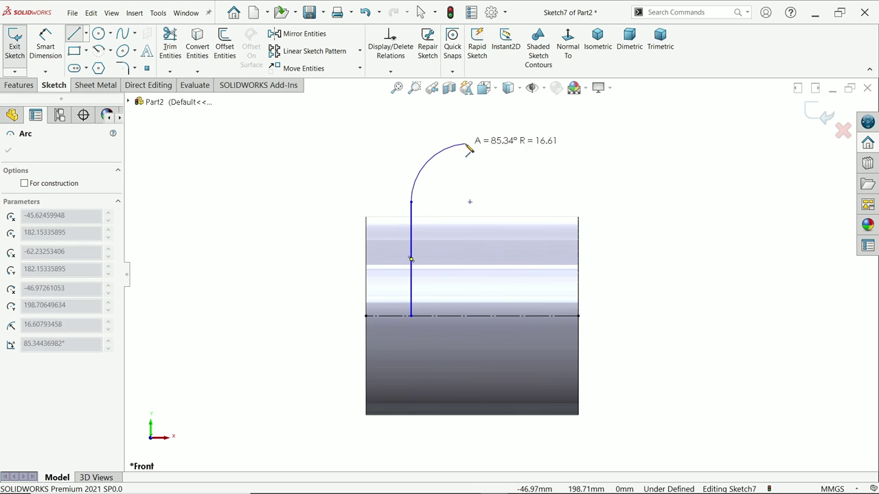
click(534, 203)
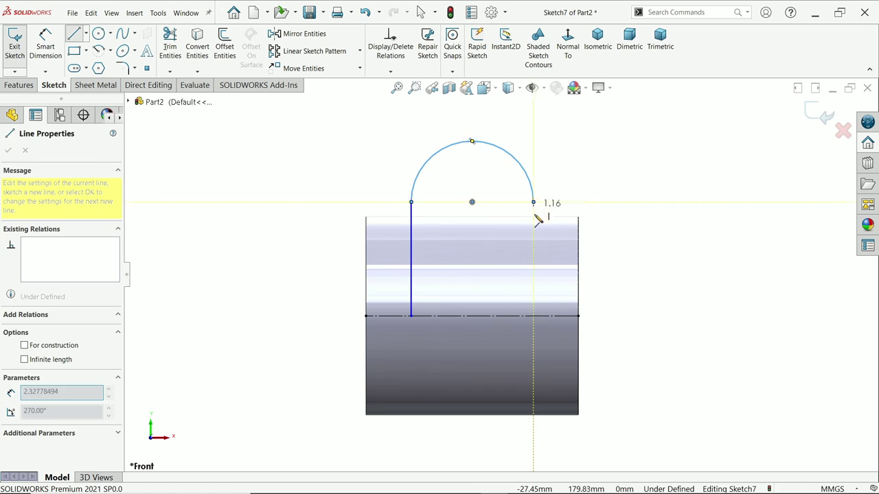
click(534, 316)
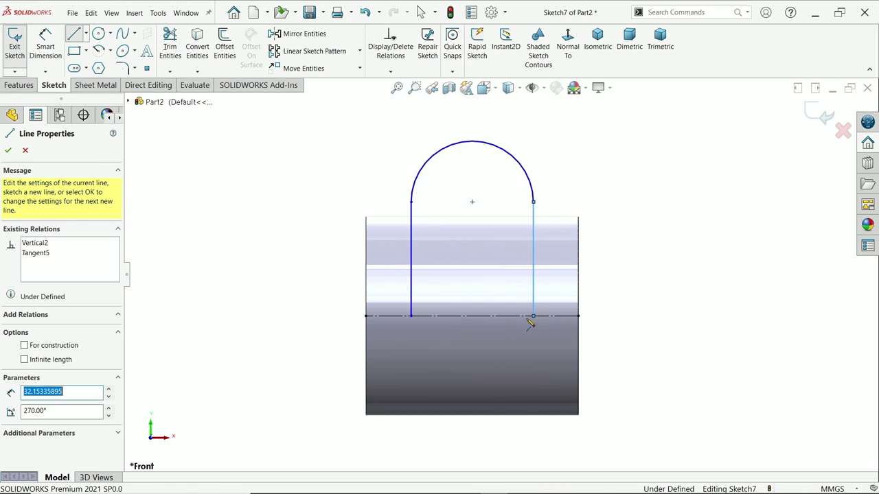
click(410, 316)
right_click(284, 202)
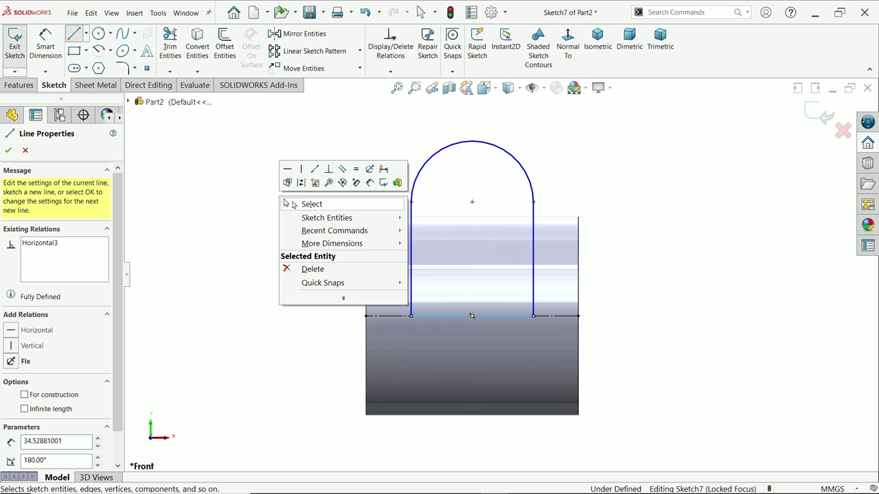
click(285, 203)
Draw a circle about 18 mm in diameter concentric with the lug's arc.
click(99, 33)
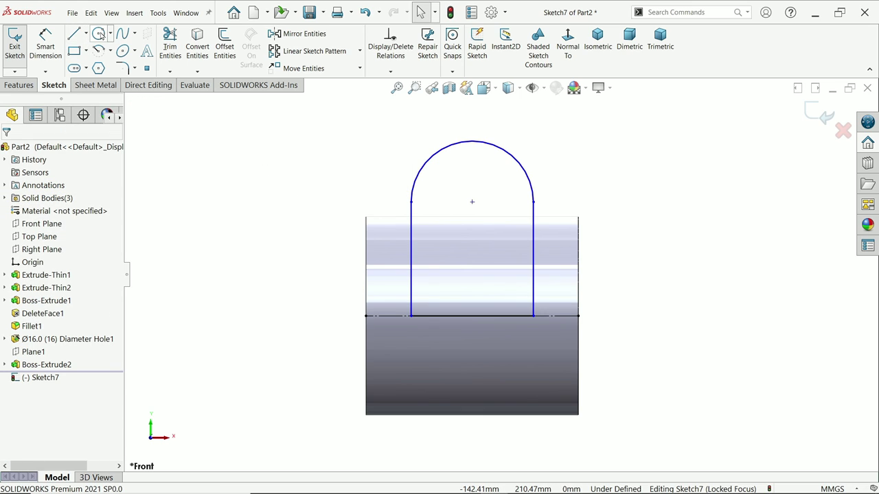
click(472, 202)
click(472, 170)
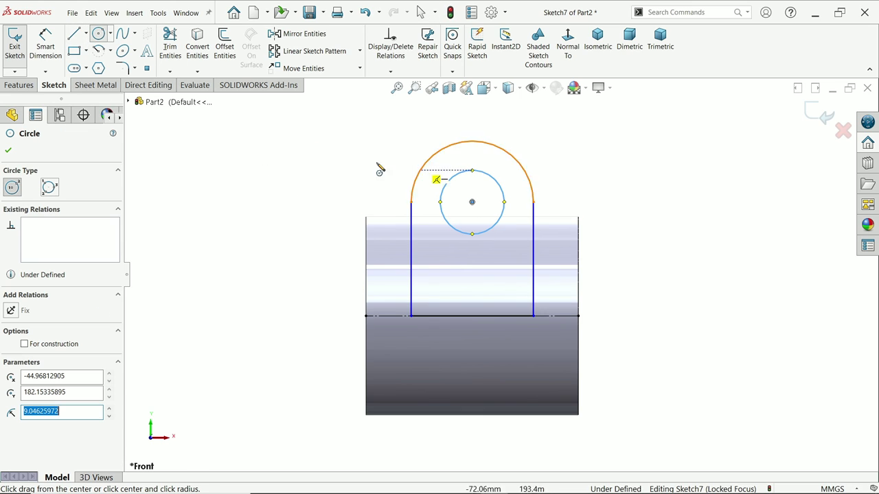
Dimension the circle's centre 40 mm above the cylinder's centreline.
click(45, 43)
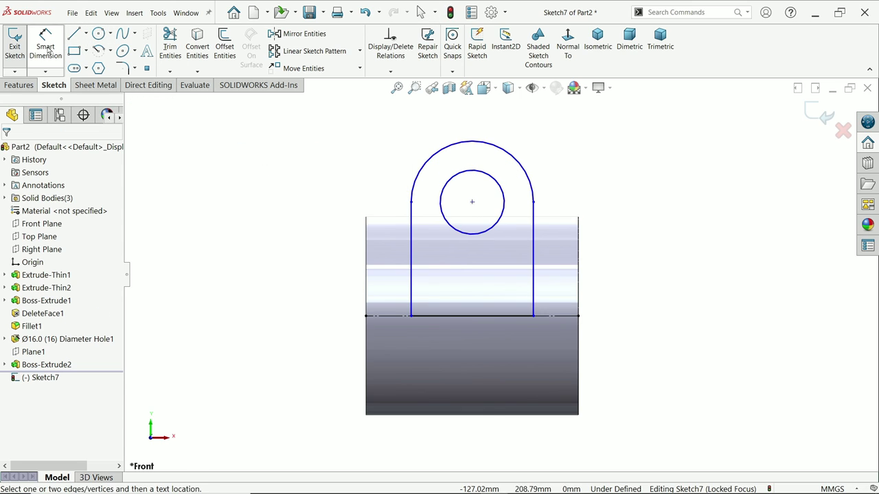
click(472, 202)
click(562, 317)
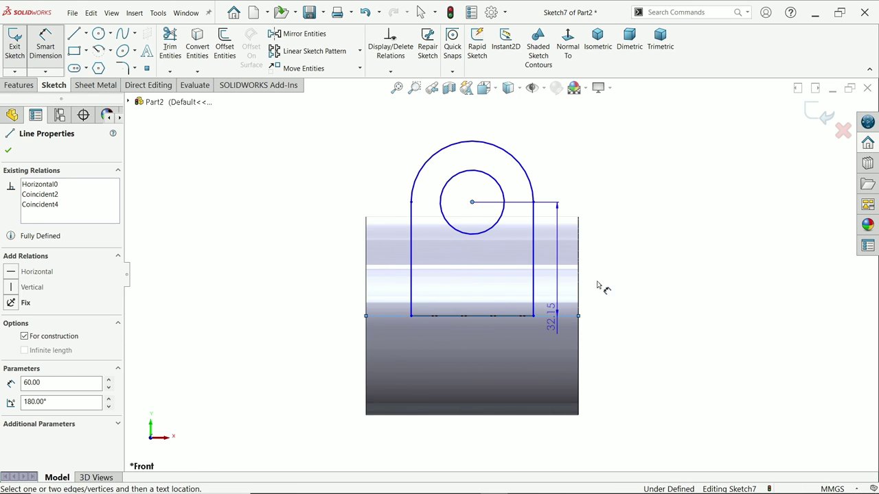
click(637, 253)
key(Return)
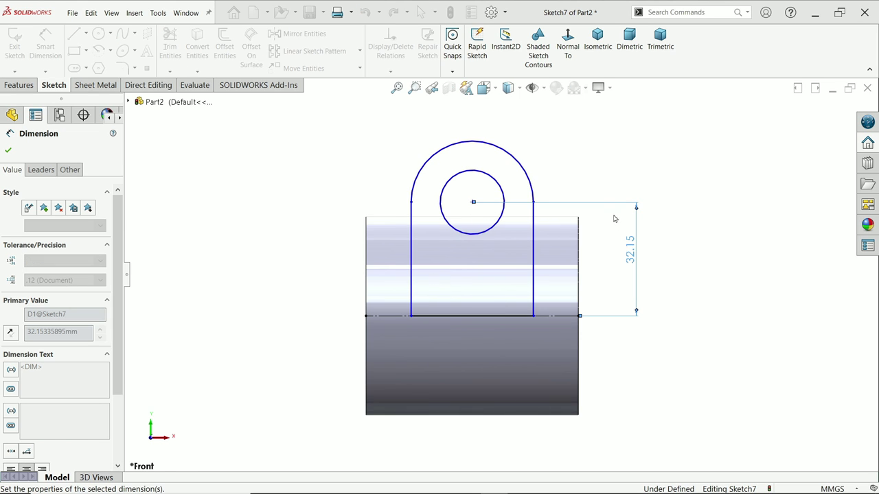
Dimension the lug's arc to a 15 mm radius and its inner circle to a 15 mm diameter.
click(533, 151)
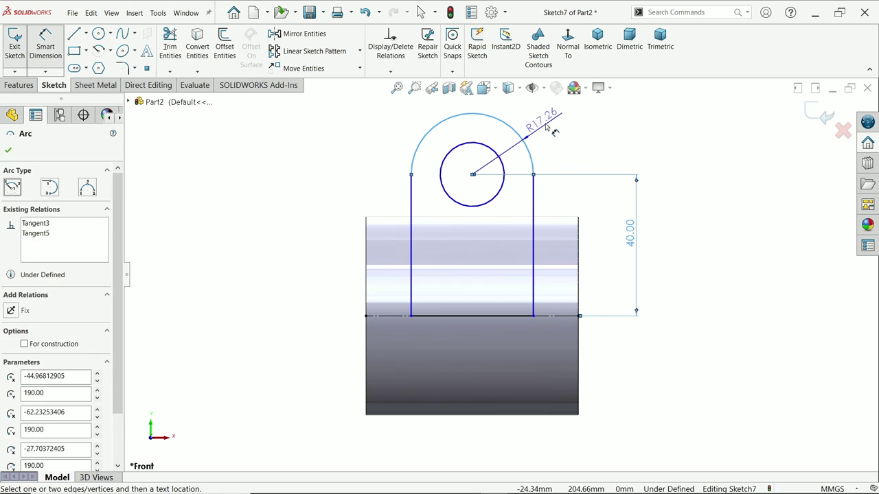
click(541, 124)
text(15)
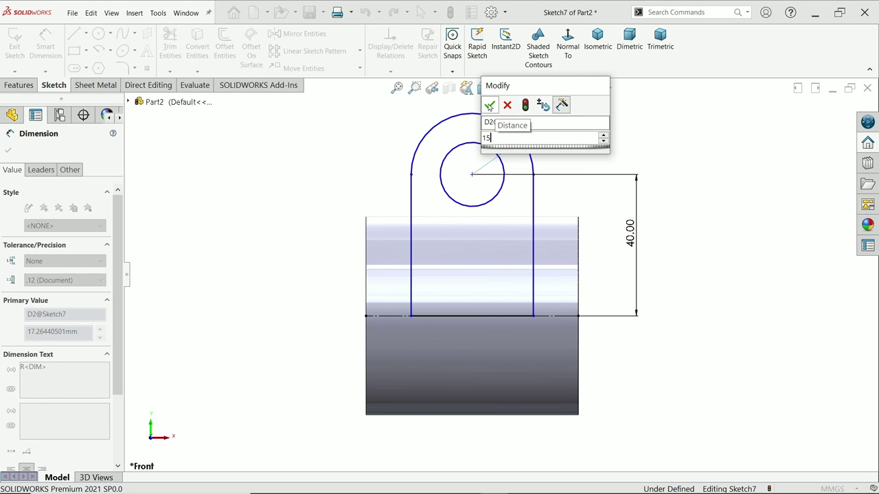
key(Return)
click(450, 153)
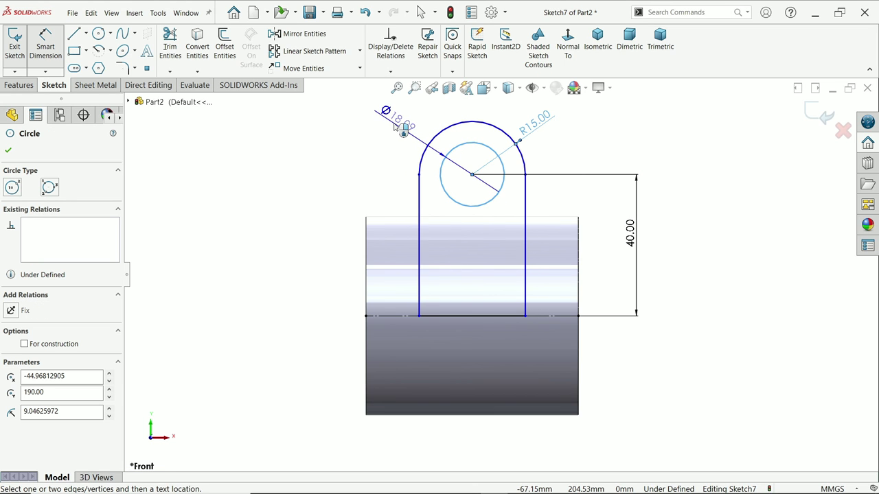
click(395, 123)
text(15)
key(Return)
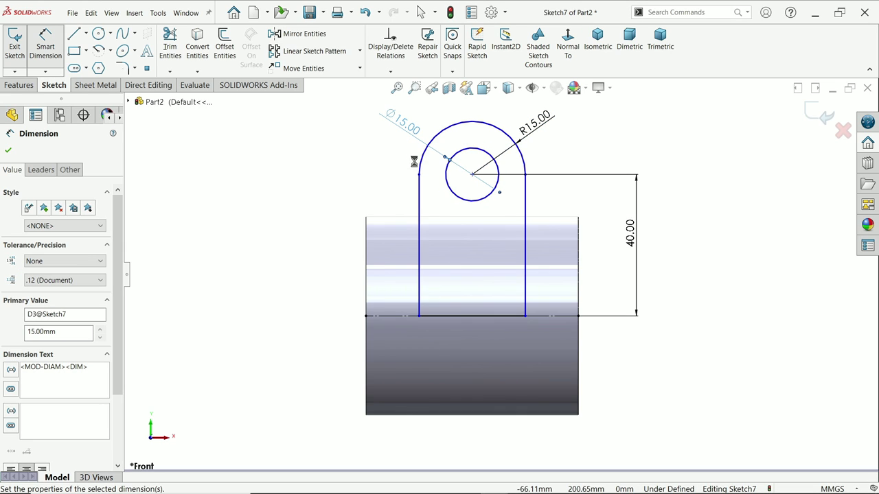
Dimension the circle's centre 30 mm from the cylinder's left end edge, and show the model in isometric view.
click(472, 175)
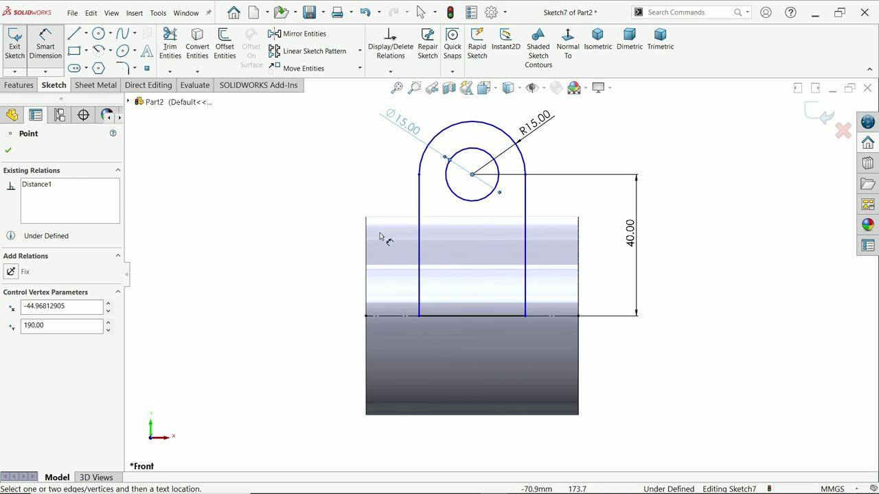
click(366, 238)
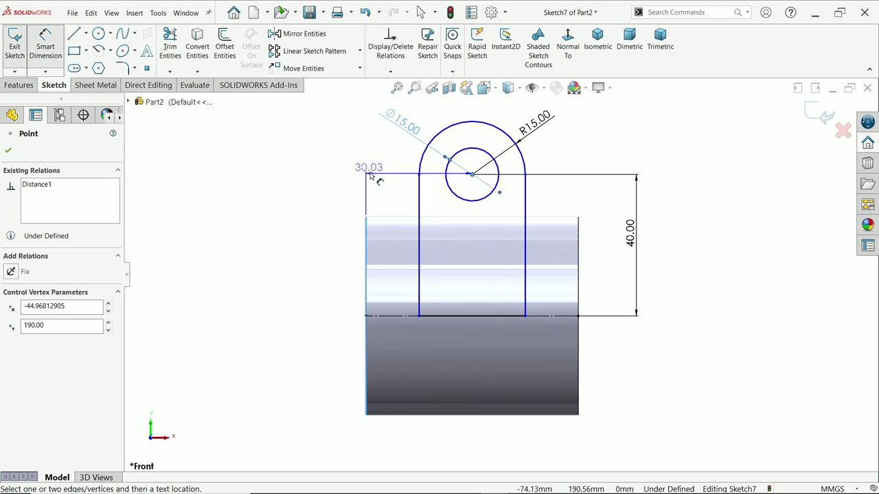
click(371, 173)
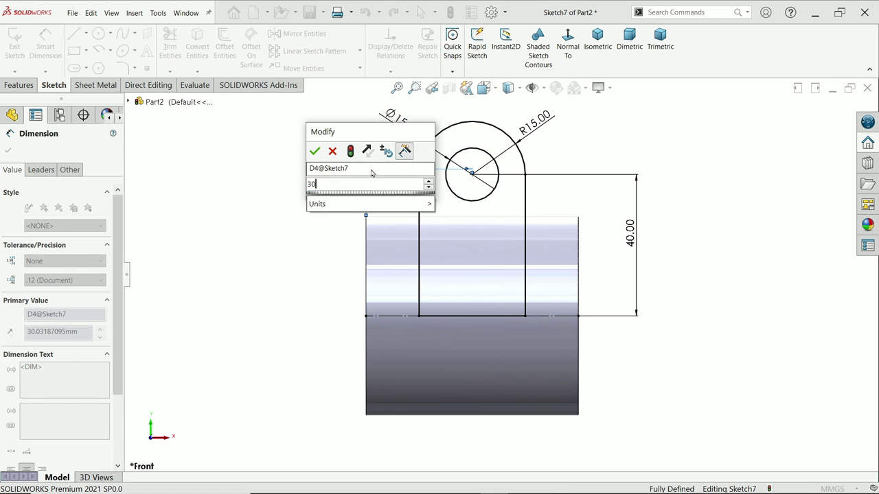
key(Return)
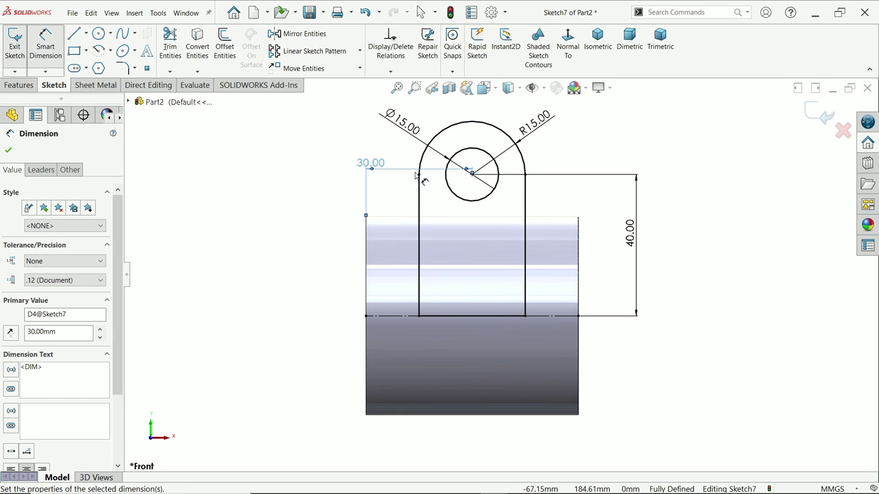
click(597, 39)
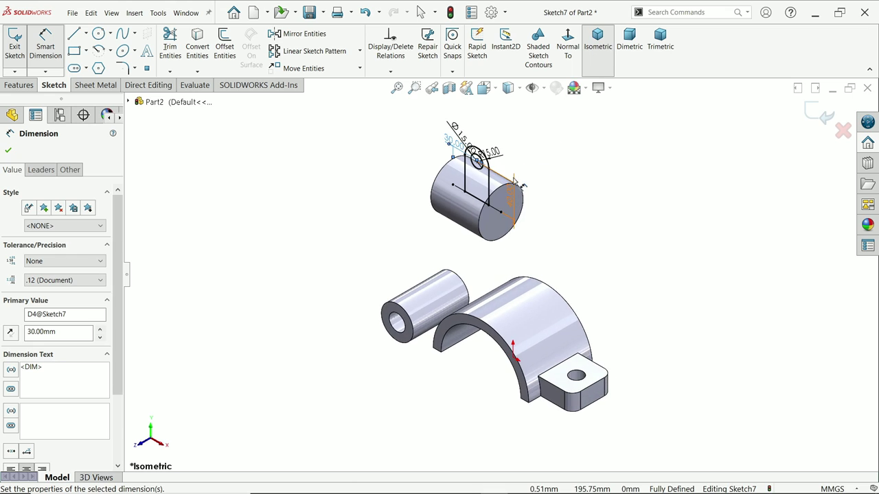
scroll(515, 185, down, 4)
click(18, 84)
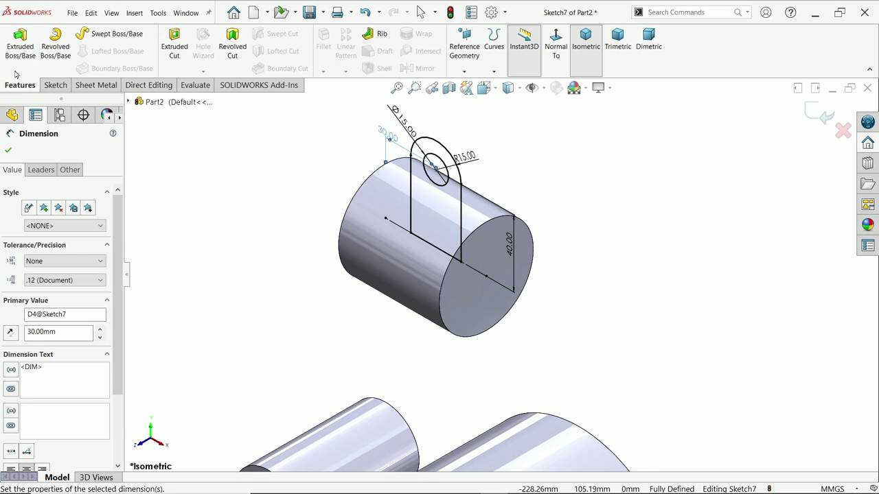
Extrude the lug sketch 35 mm as a Mid Plane boss merged with the upper cylinder.
click(20, 42)
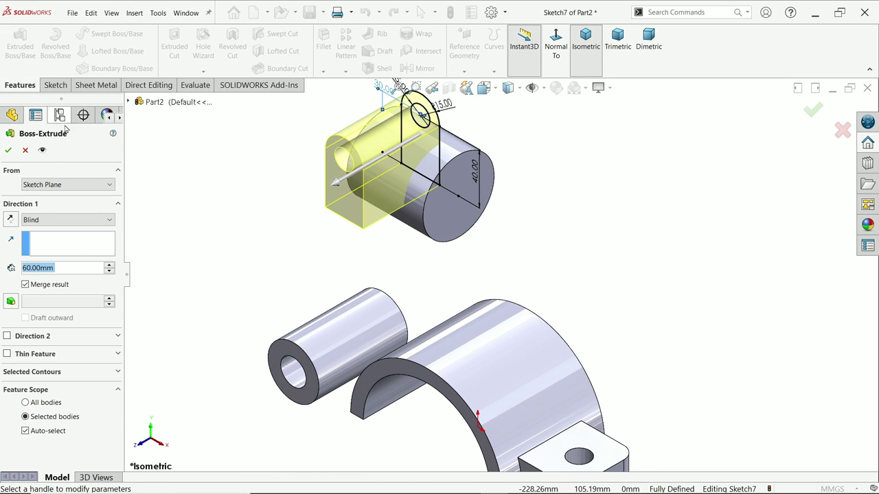
click(37, 220)
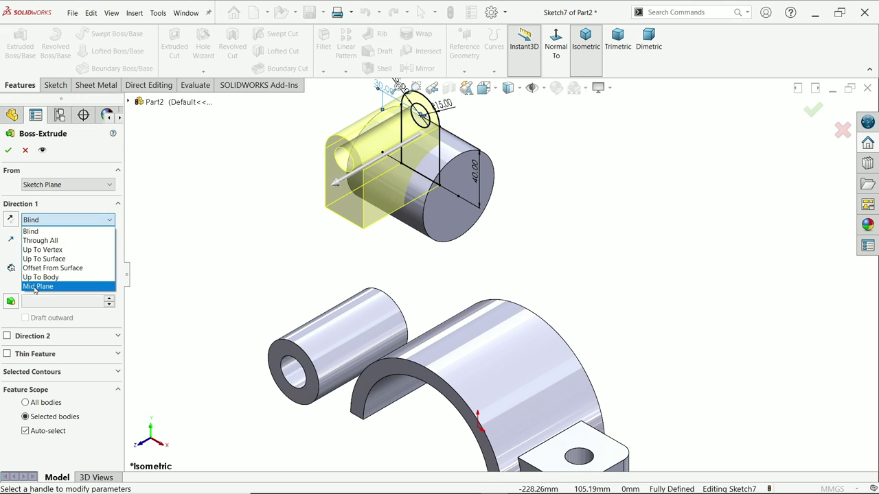
click(36, 287)
scroll(421, 133, up, 2)
scroll(518, 229, down, 5)
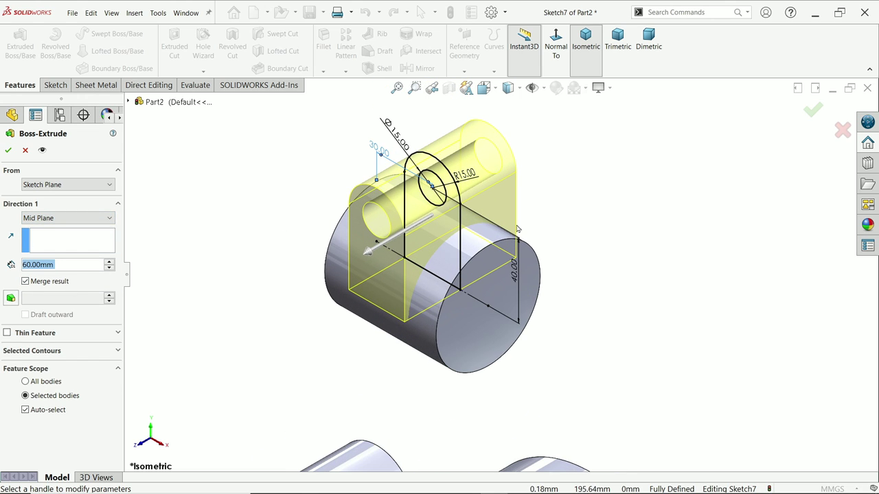
scroll(518, 228, down, 1)
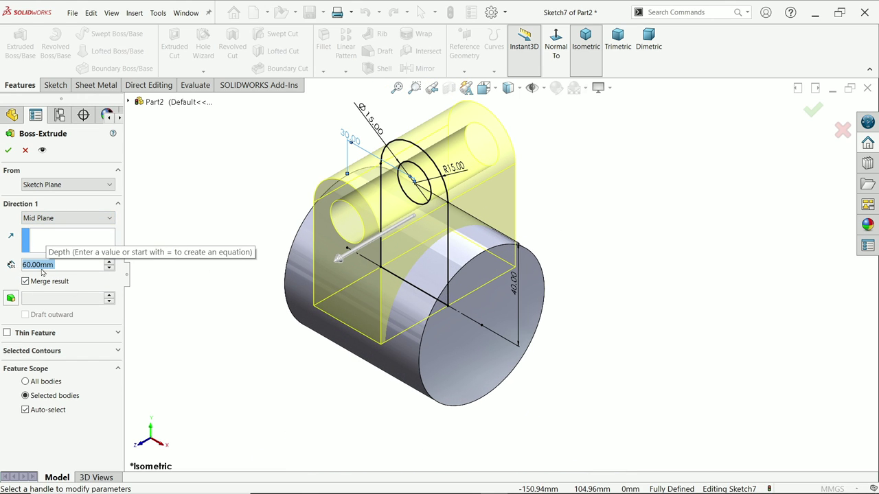
text(35)
key(Return)
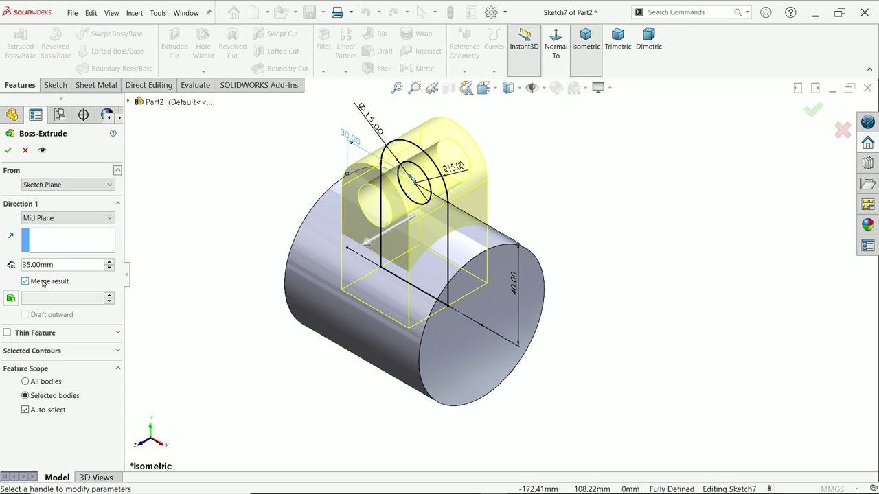
click(7, 153)
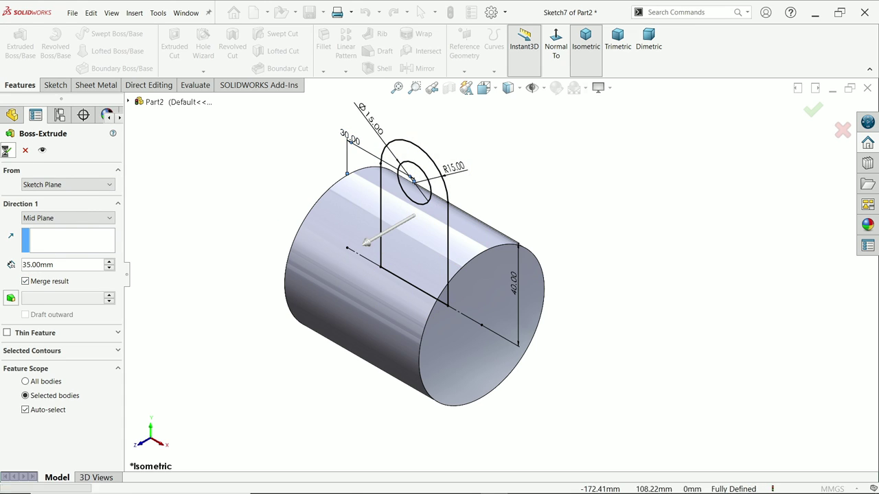
click(231, 180)
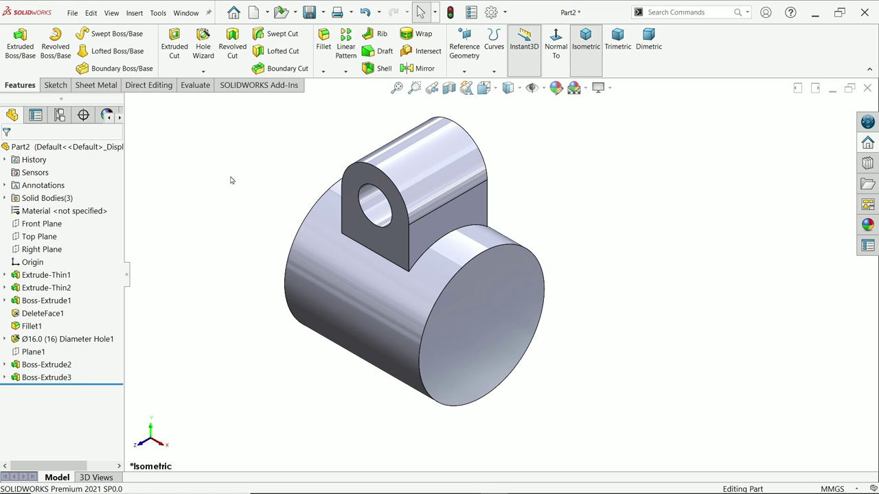
Consult the rib dimensions in the Exercise 166.1 drawing, and start a new sketch on the Front Plane in the part.
middle_drag(257, 207, 258, 188)
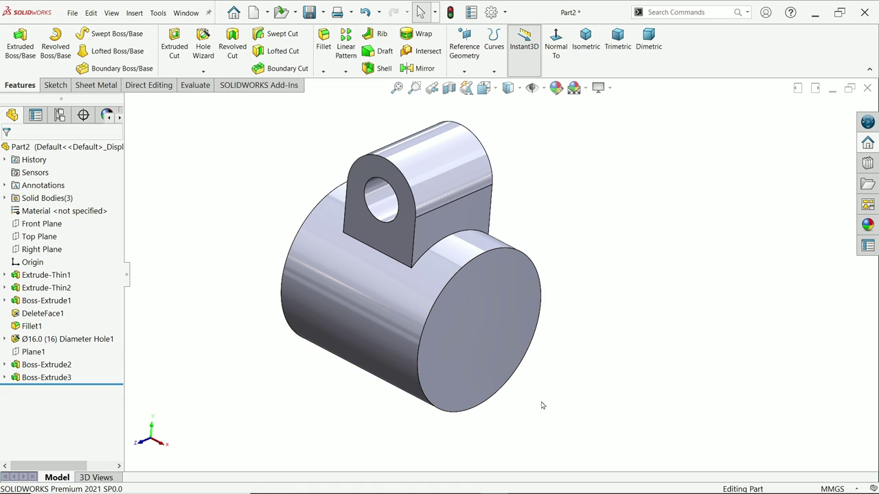
key(alt+Tab)
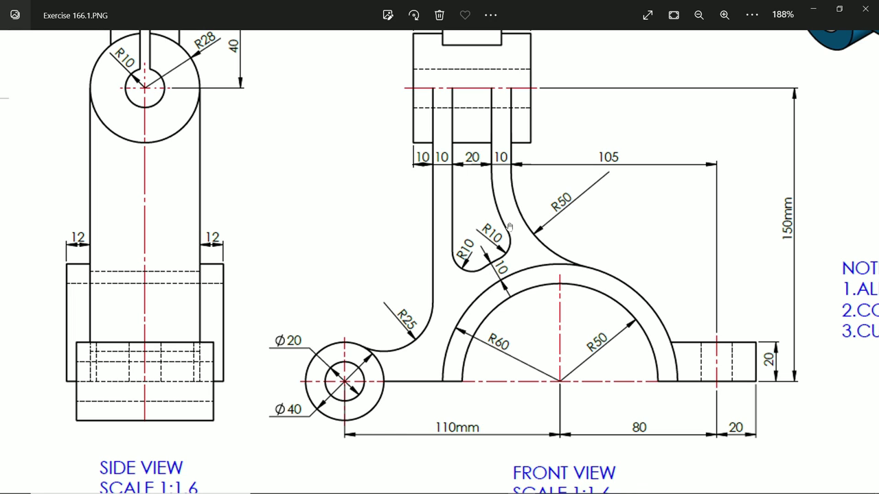
drag(524, 200, 509, 284)
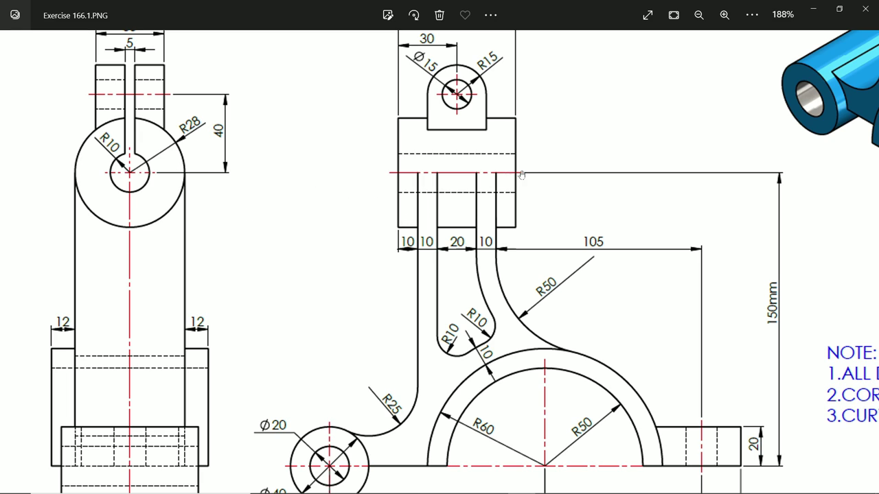
click(813, 9)
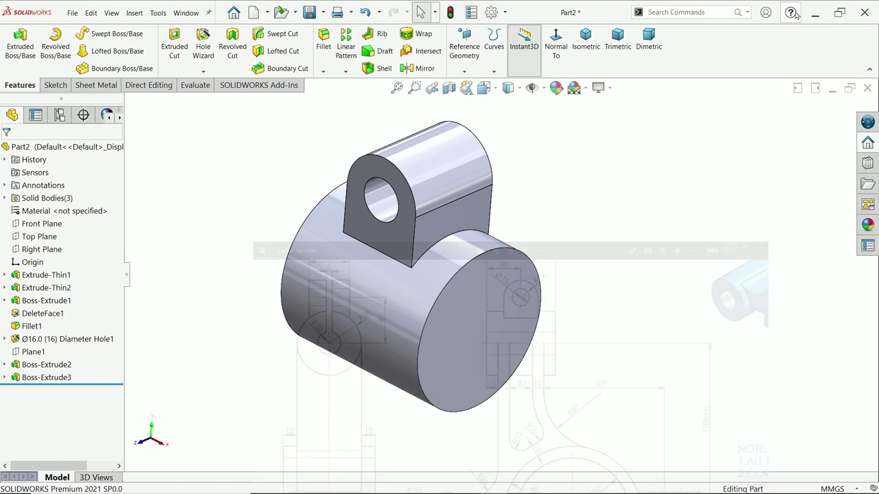
scroll(180, 217, down, 3)
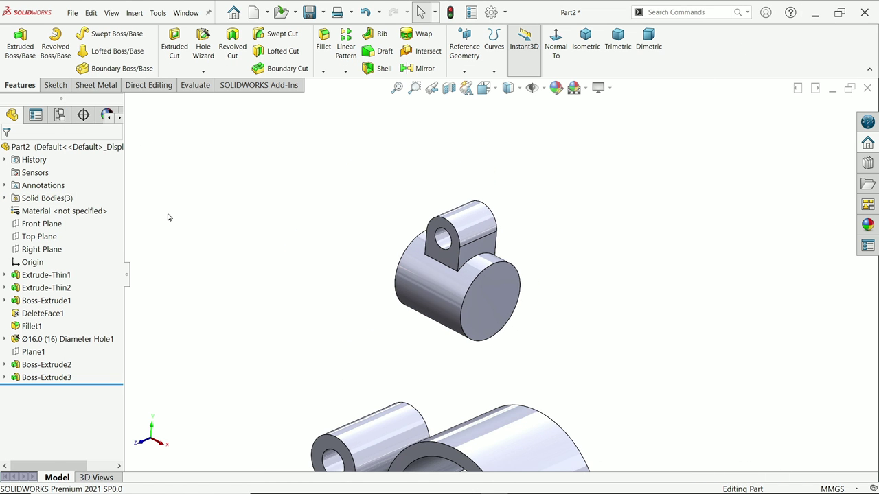
click(47, 226)
click(53, 212)
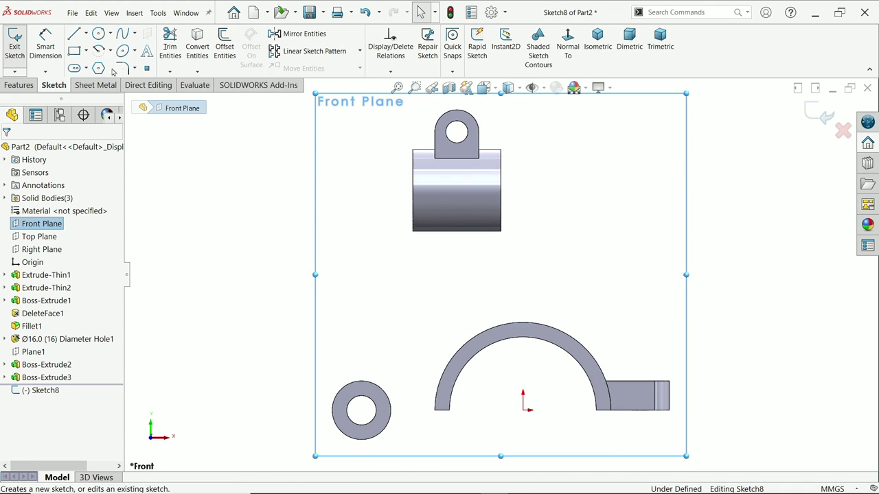
Draw a horizontal centerline through the middle of the upper cylinder, spanning from its left edge to its right edge.
click(85, 33)
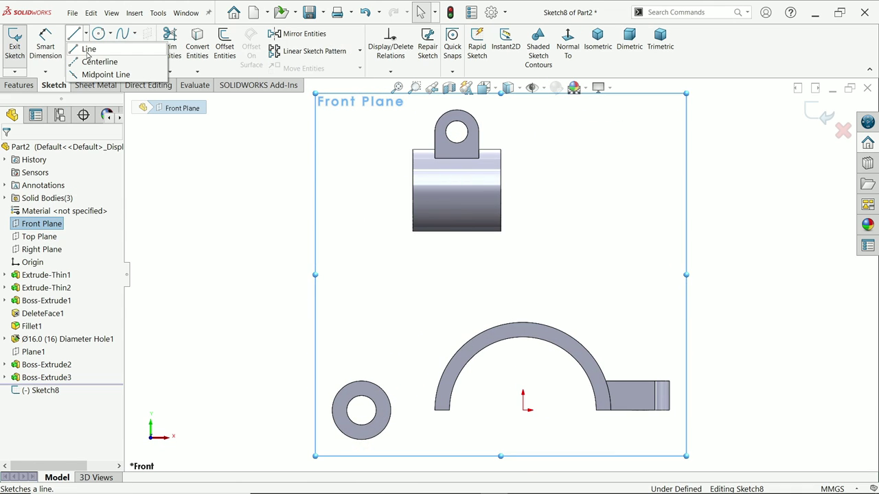
click(96, 61)
scroll(473, 186, up, 2)
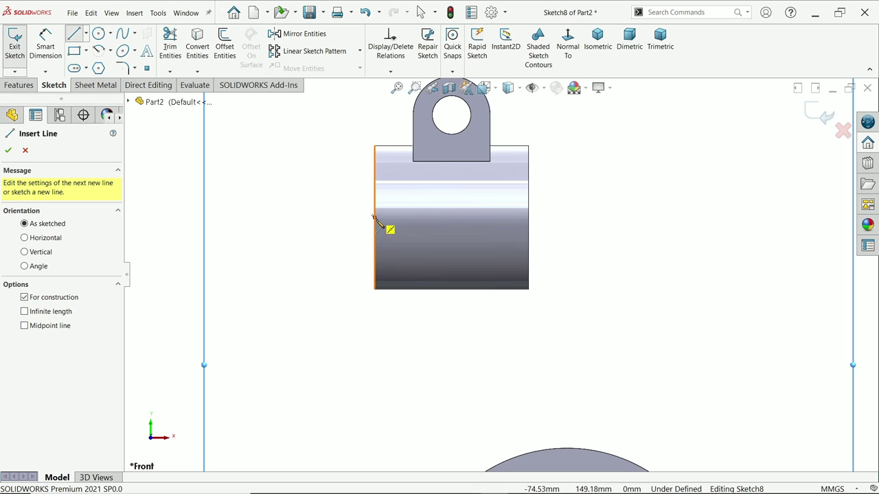
click(375, 218)
click(528, 218)
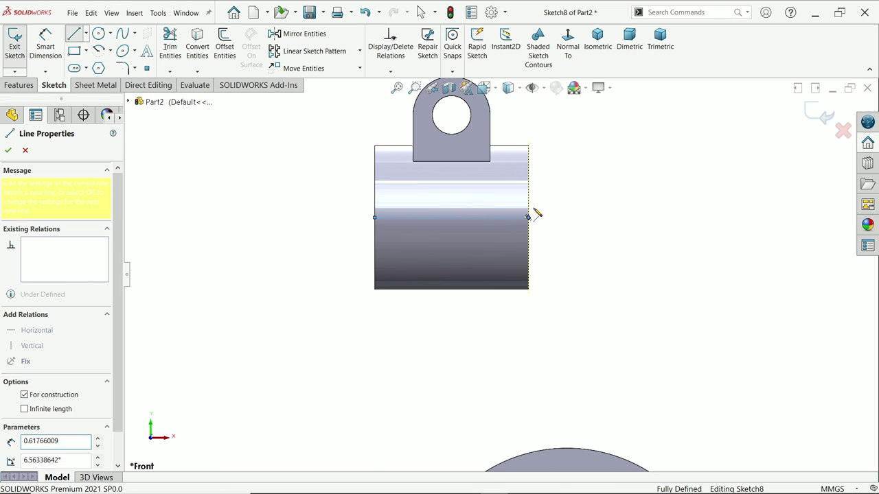
right_click(567, 178)
click(593, 179)
scroll(526, 324, down, 5)
scroll(514, 343, up, 3)
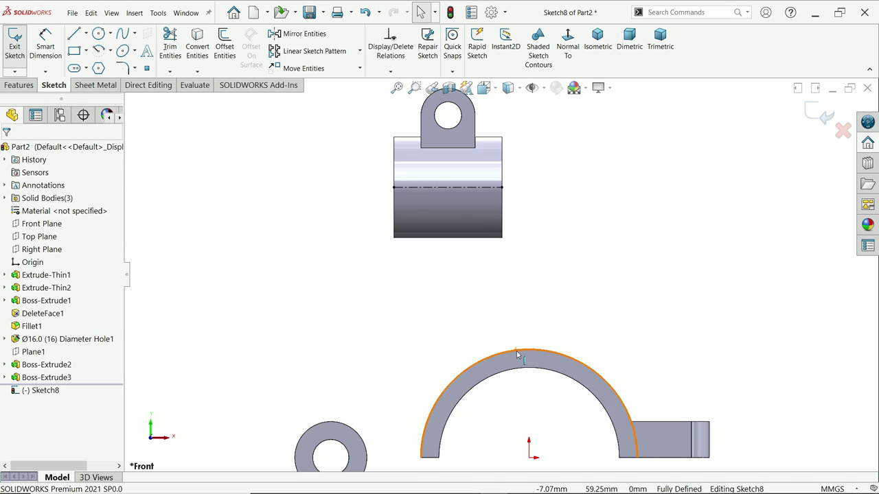
Convert the half ring's outer arc and the small lower boss's outer circle into sketch entities.
click(519, 354)
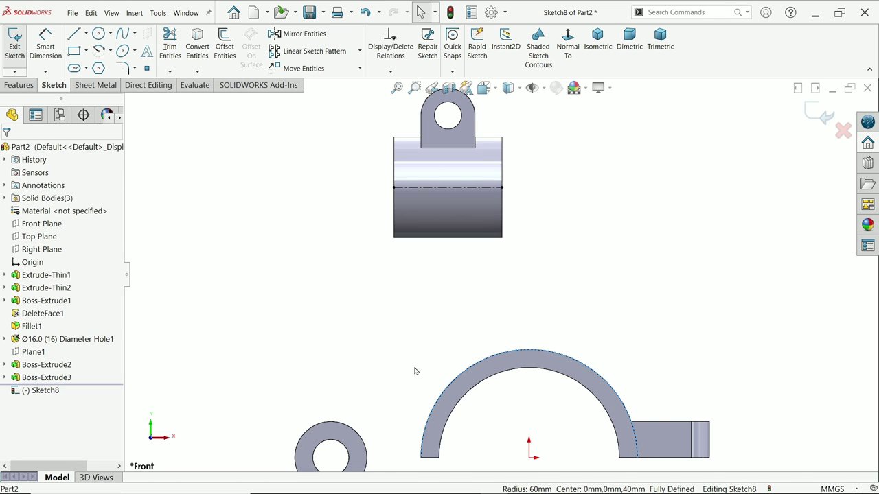
ctrl+click(341, 424)
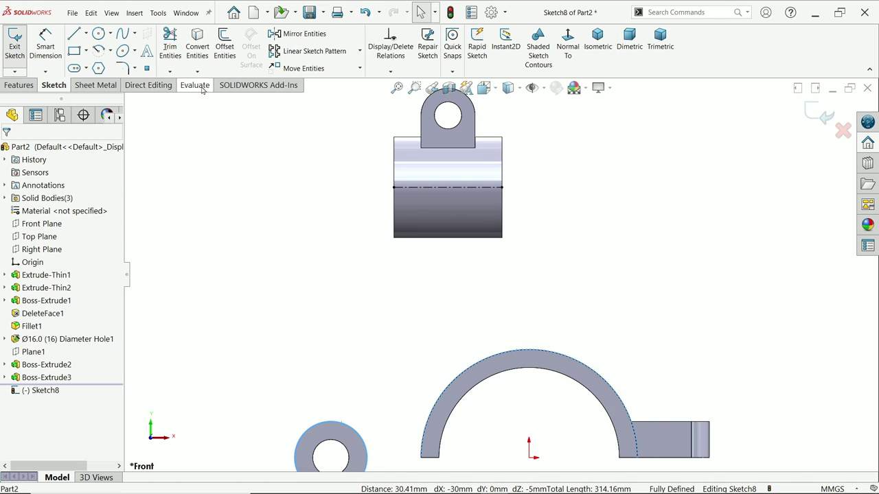
click(198, 42)
Draw a vertical line about 50 mm down from the centerline's right part, continuing as an arc of about 41 mm radius onto the half ring.
click(74, 34)
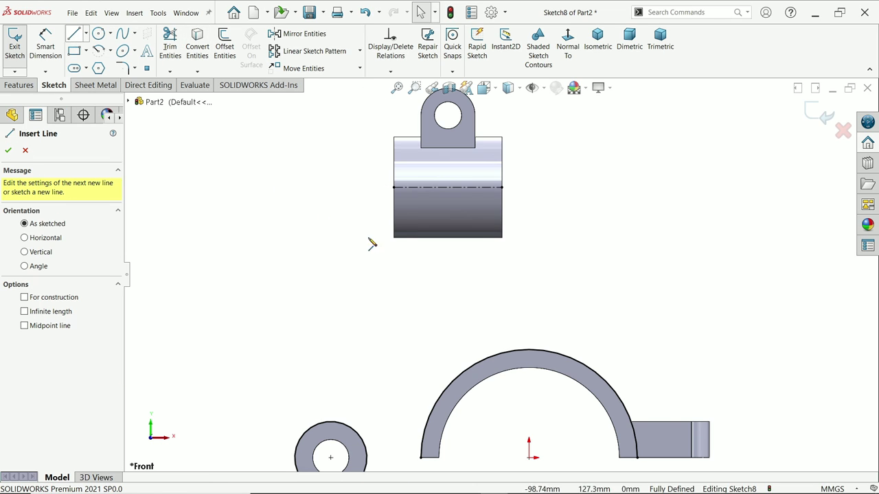
scroll(490, 244, down, 4)
click(488, 160)
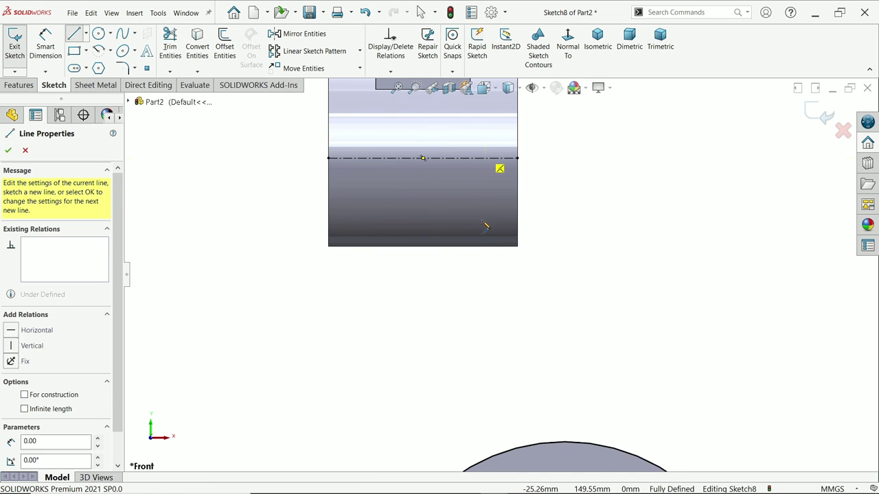
click(485, 318)
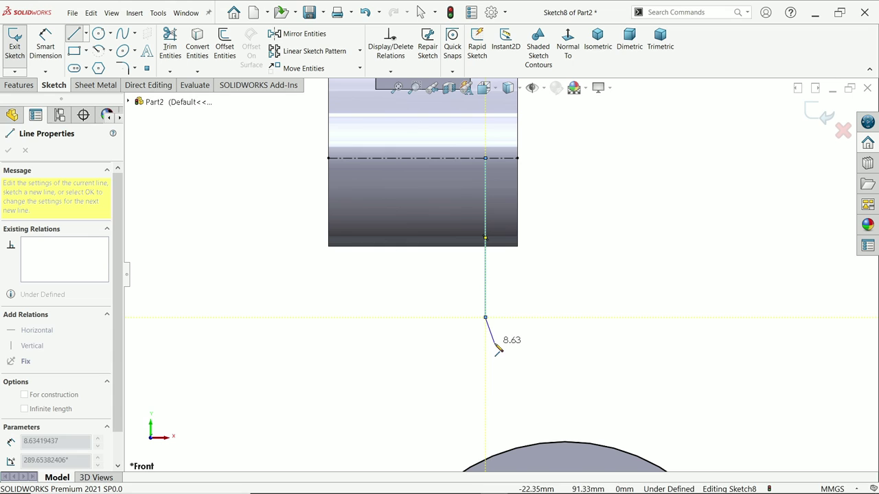
mouse_move(485, 320)
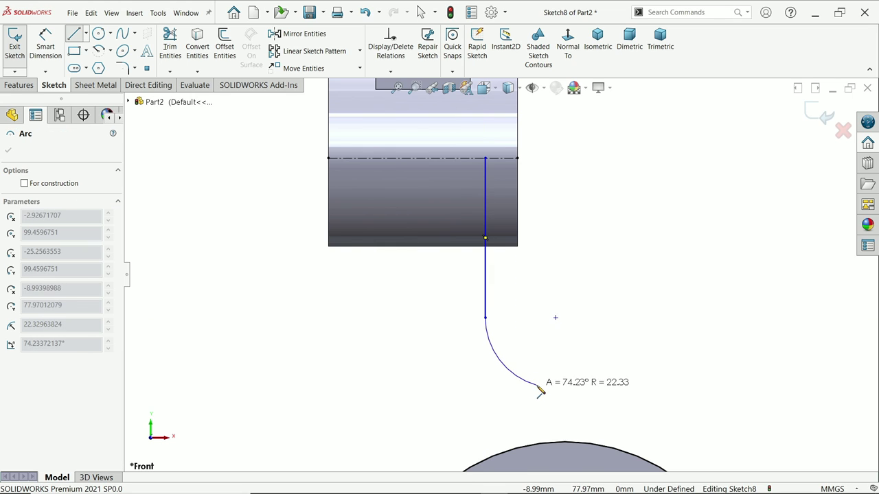
scroll(543, 388, up, 2)
scroll(567, 386, down, 3)
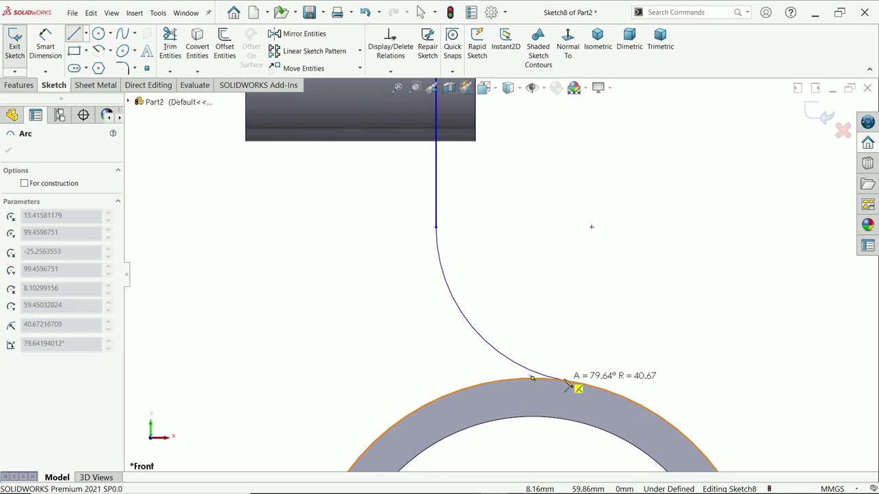
click(568, 383)
right_click(589, 283)
click(598, 338)
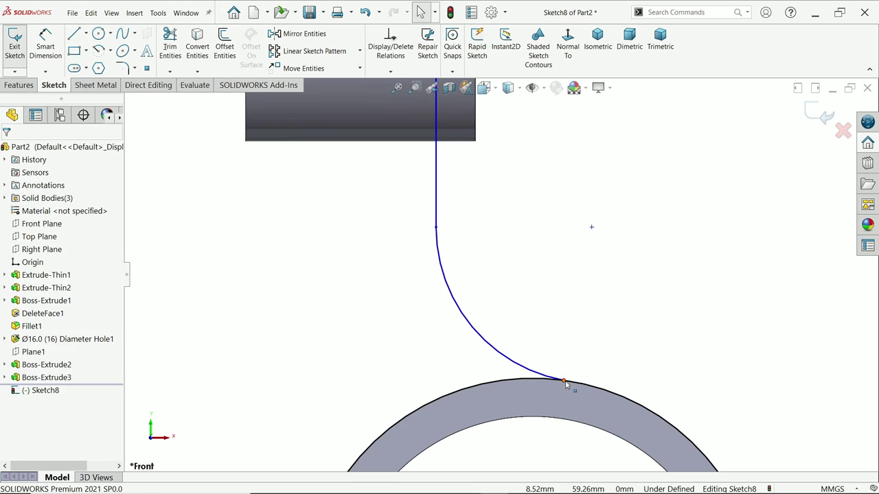
Make the new rib arc tangent to the half ring's converted outer arc.
click(532, 374)
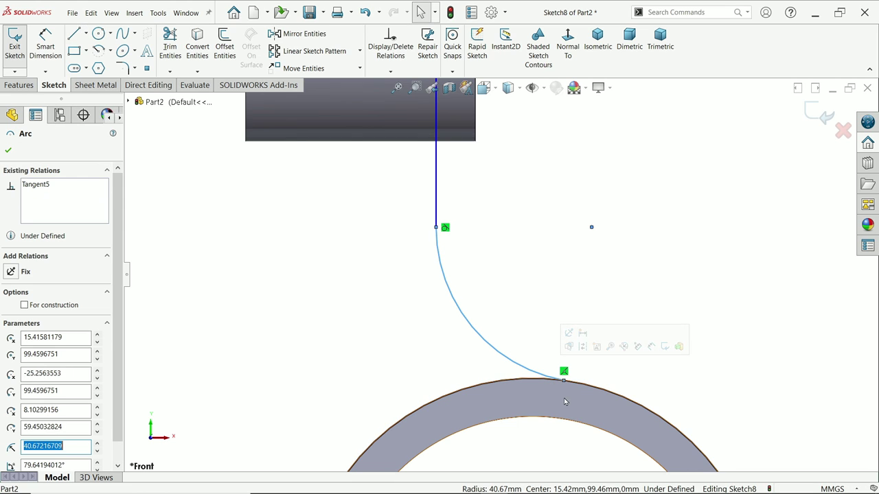
ctrl+click(594, 389)
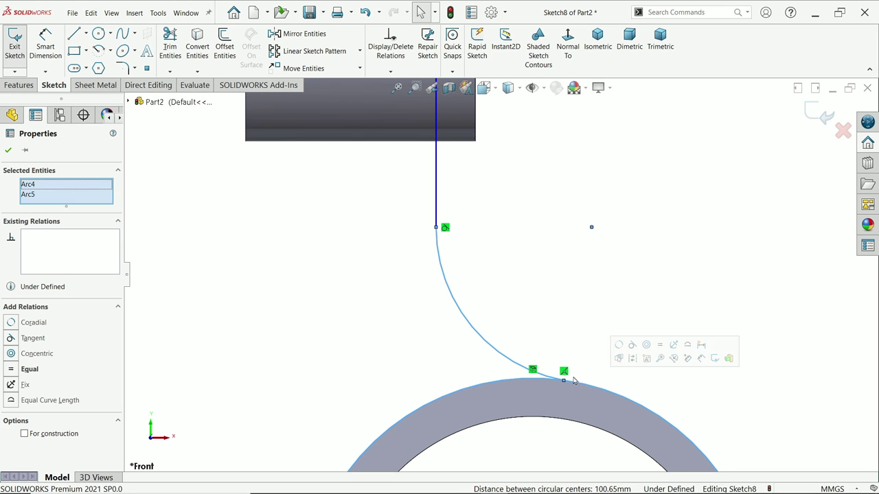
click(632, 346)
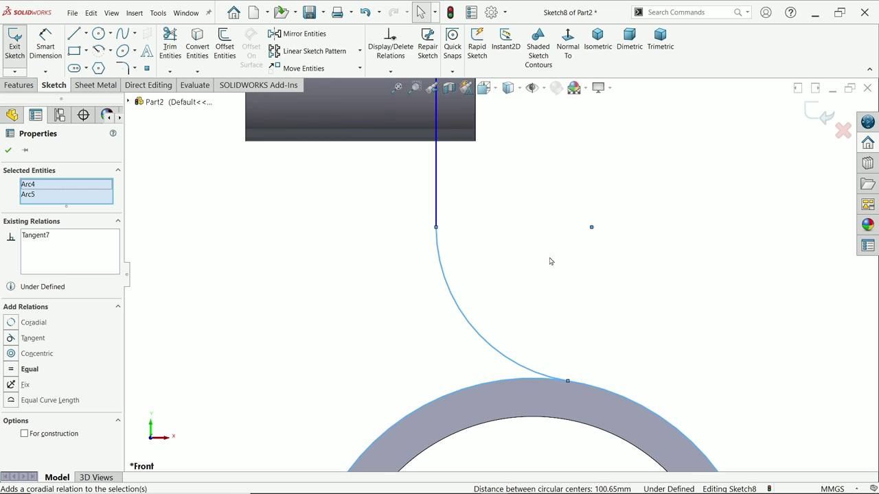
Dimension the rib arc's radius to 50 mm.
click(45, 46)
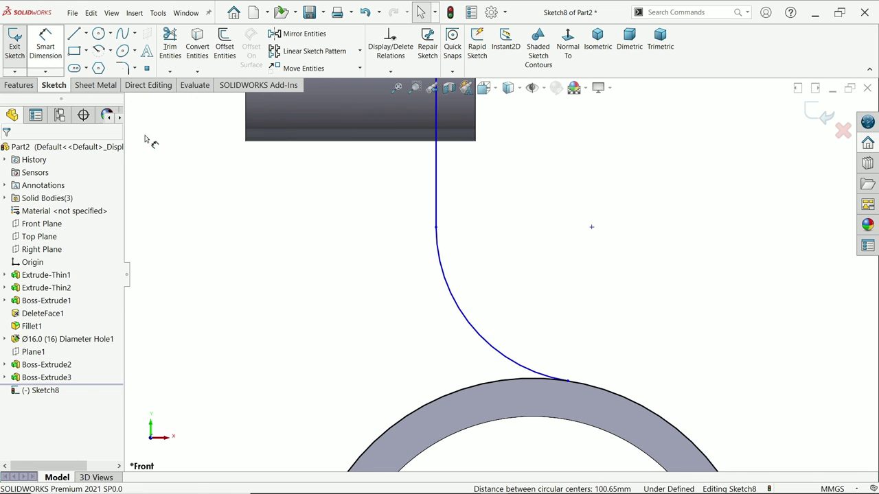
click(480, 336)
click(529, 289)
text(40.67216709mm)
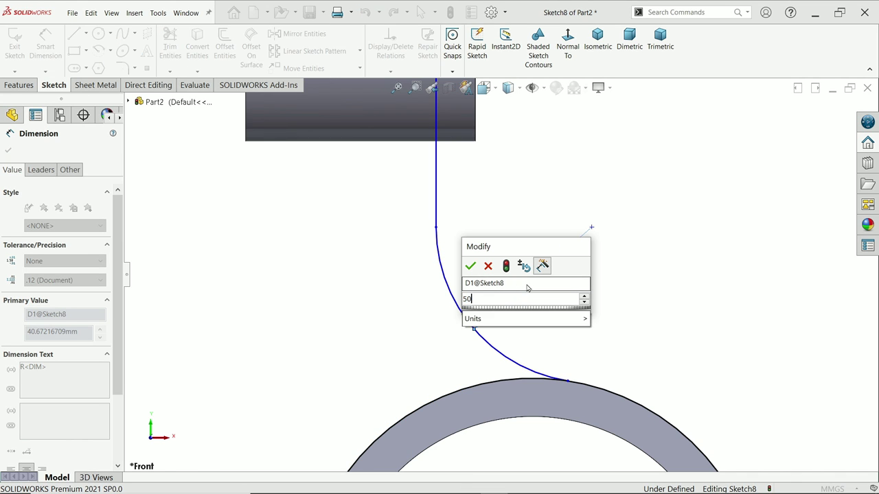
key(Return)
Draw a vertical line about 96 mm down from the centerline's left part, continuing as an arc of about 35 mm radius onto the small boss.
scroll(508, 282, up, 3)
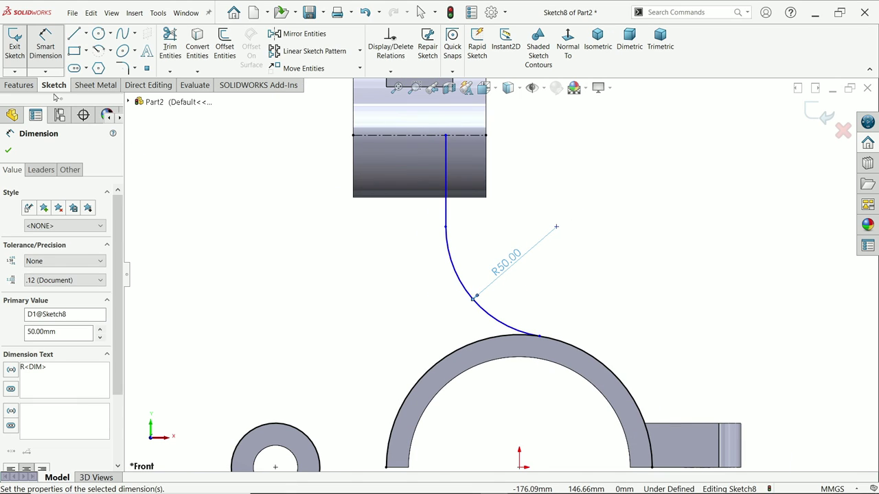
click(74, 34)
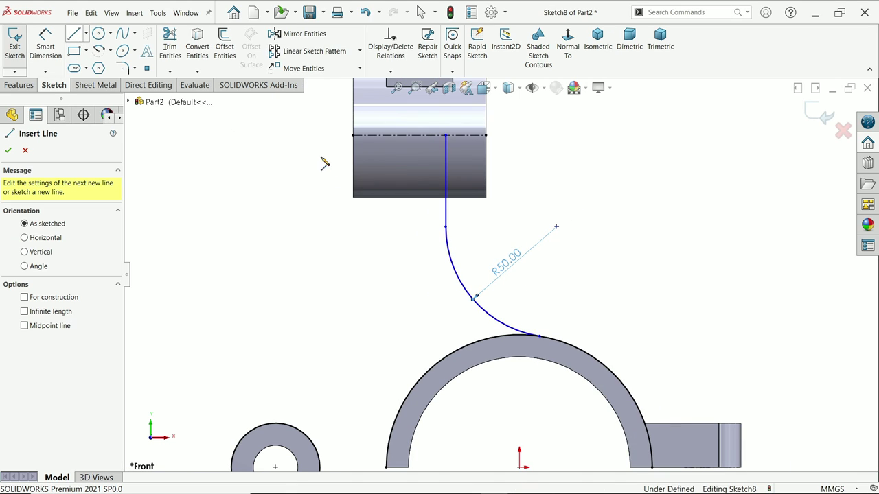
click(375, 135)
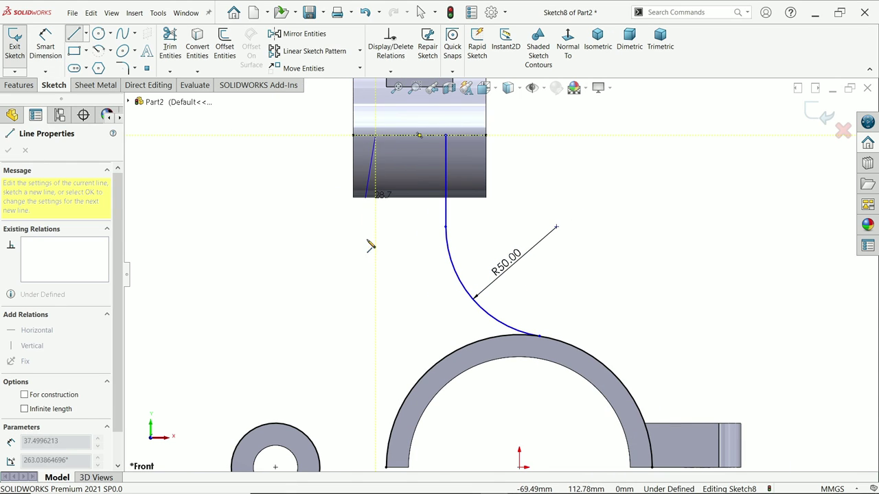
click(375, 347)
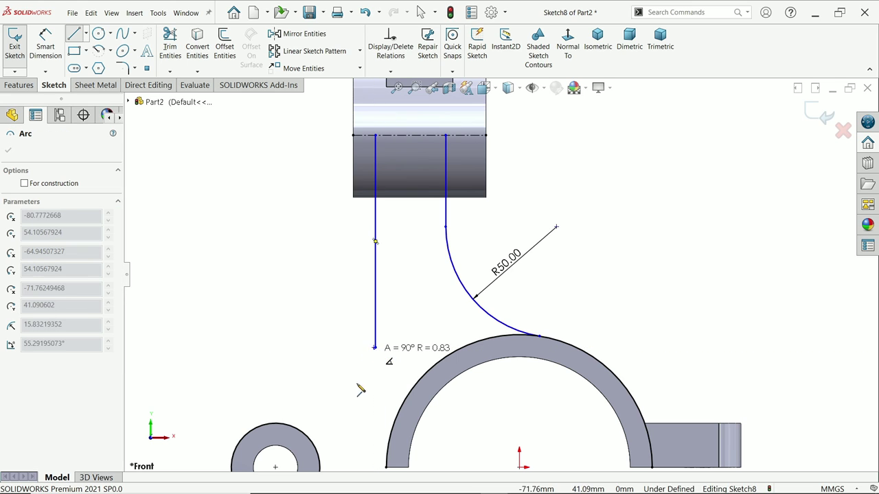
click(290, 425)
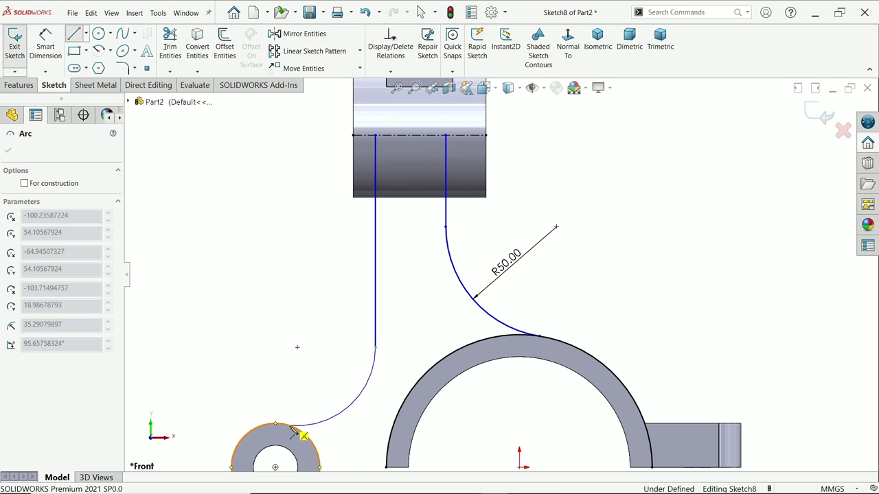
right_click(232, 324)
click(253, 329)
Make the left rib arc tangent to the small boss's converted outer circle.
scroll(283, 429, up, 2)
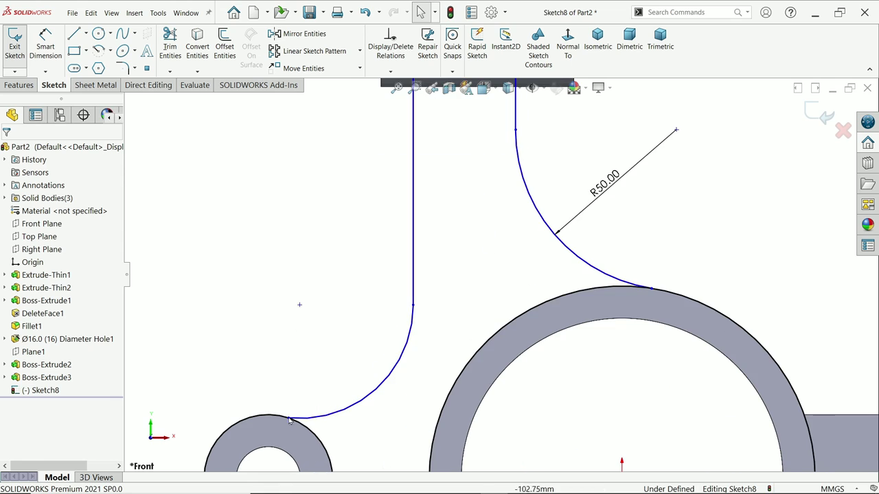
click(277, 419)
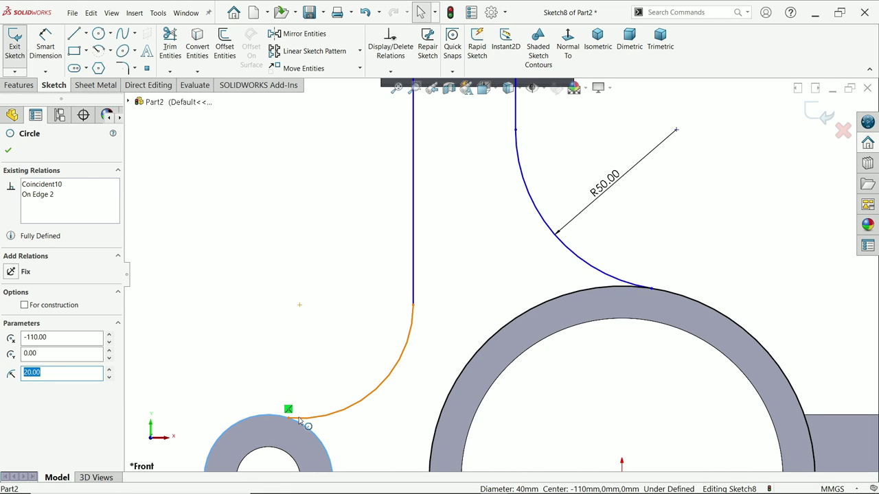
ctrl+click(306, 417)
click(338, 377)
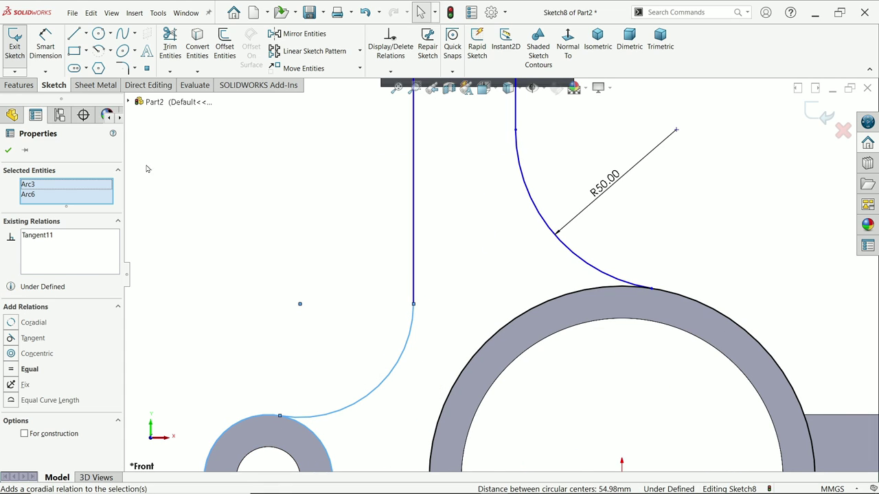
Dimension the left rib arc's radius to 25 mm.
click(45, 44)
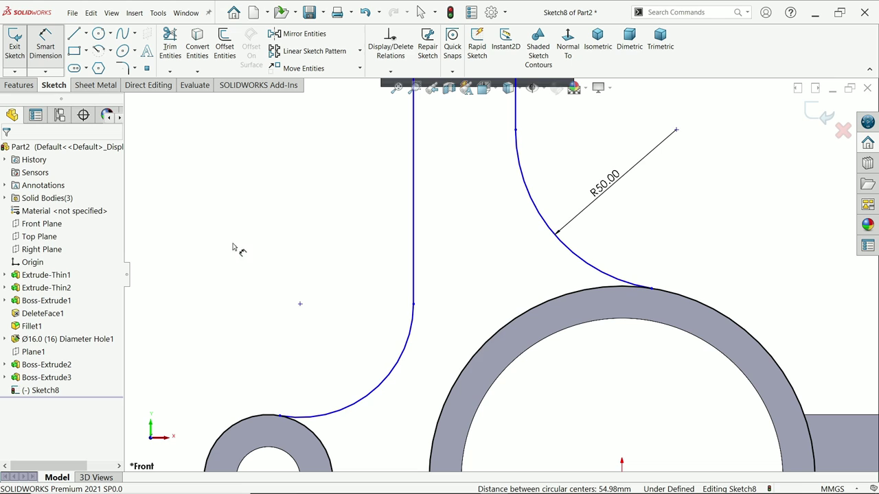
click(362, 397)
click(332, 361)
text(25)
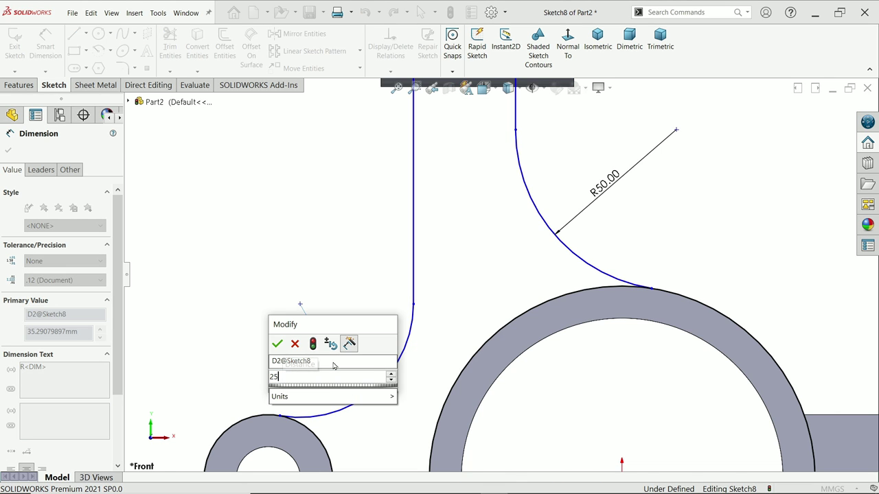
key(Return)
key(f)
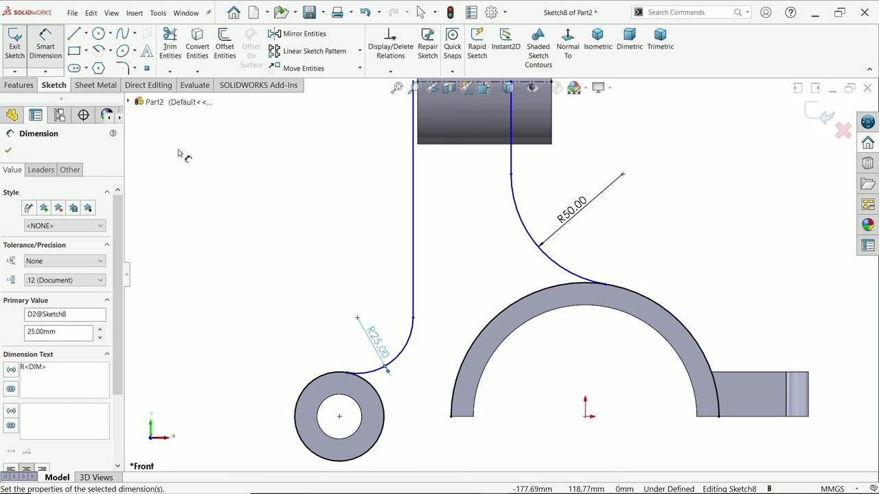
click(8, 151)
key(Escape)
Move the left rib line's upper endpoint back inside the upper cylinder and dimension the line 10 mm from the cylinder's left end.
scroll(498, 125, up, 5)
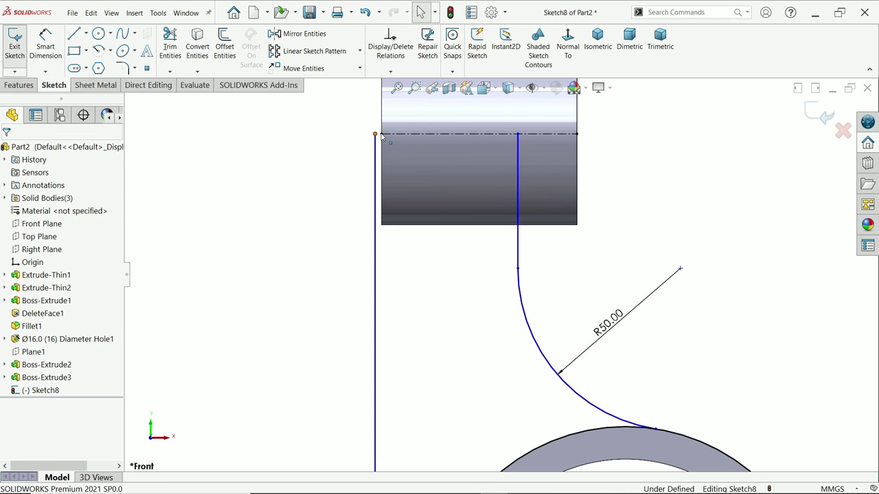
drag(382, 136, 415, 136)
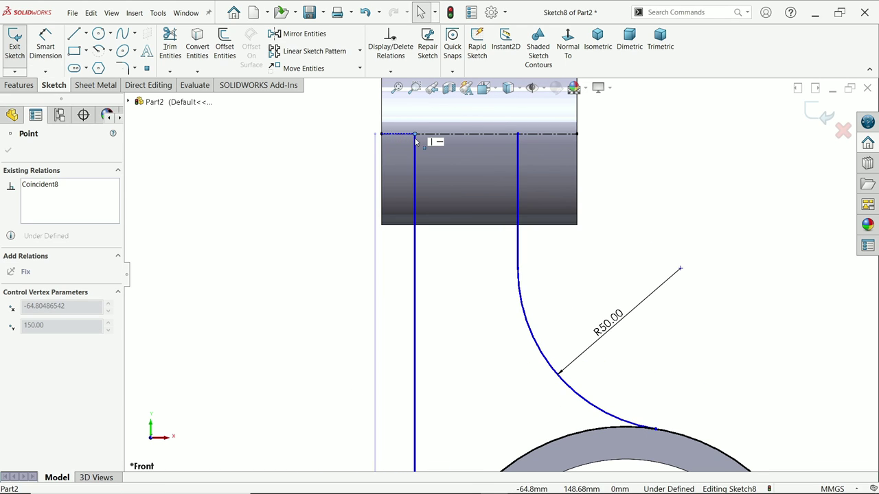
click(57, 46)
click(414, 157)
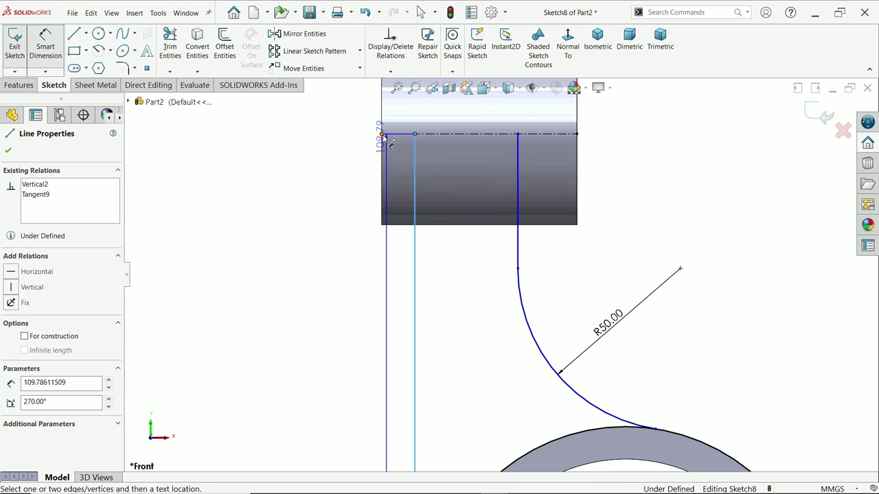
click(383, 135)
click(354, 110)
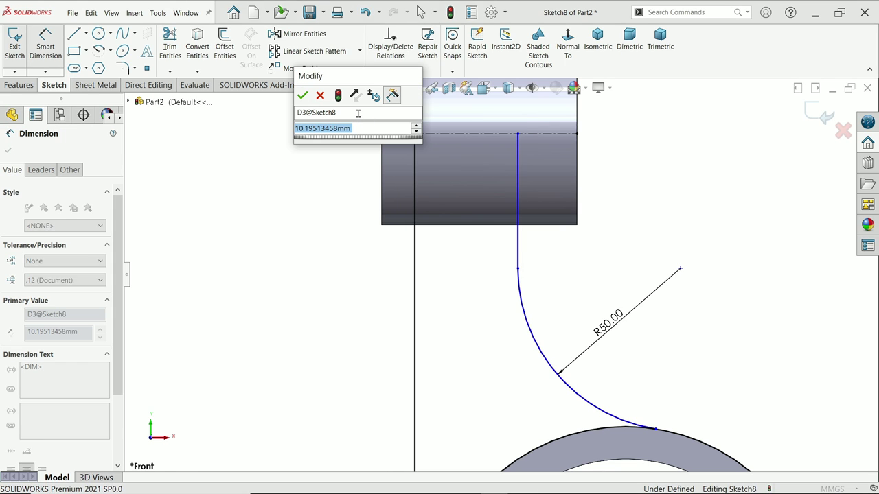
text(10)
key(Return)
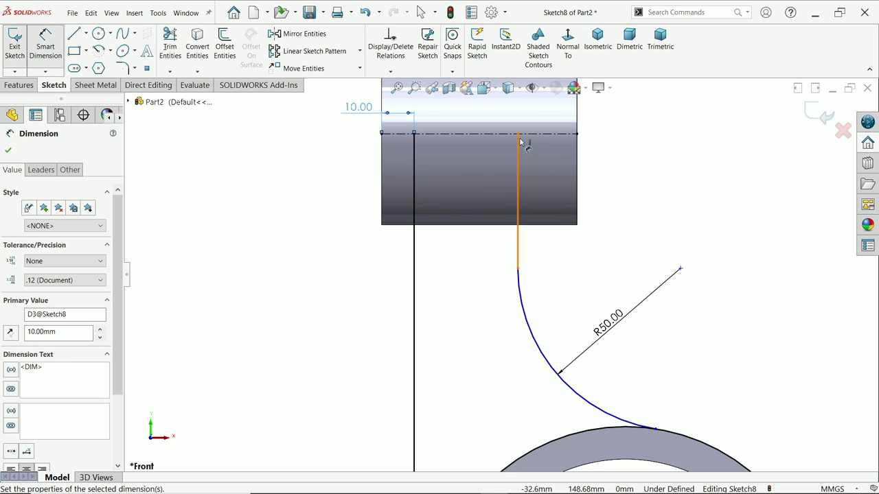
Dimension the right rib line's upper endpoint 10 mm from the upper cylinder's right end.
click(519, 135)
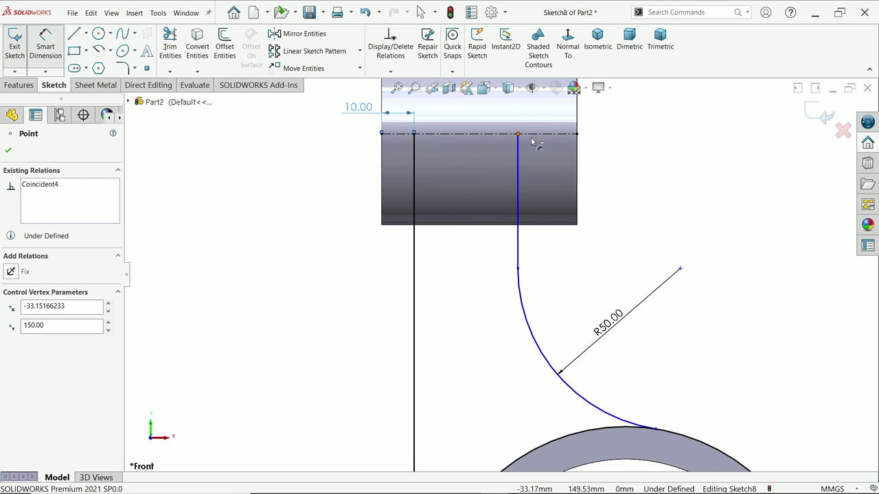
click(577, 145)
click(606, 158)
text(10)
key(Return)
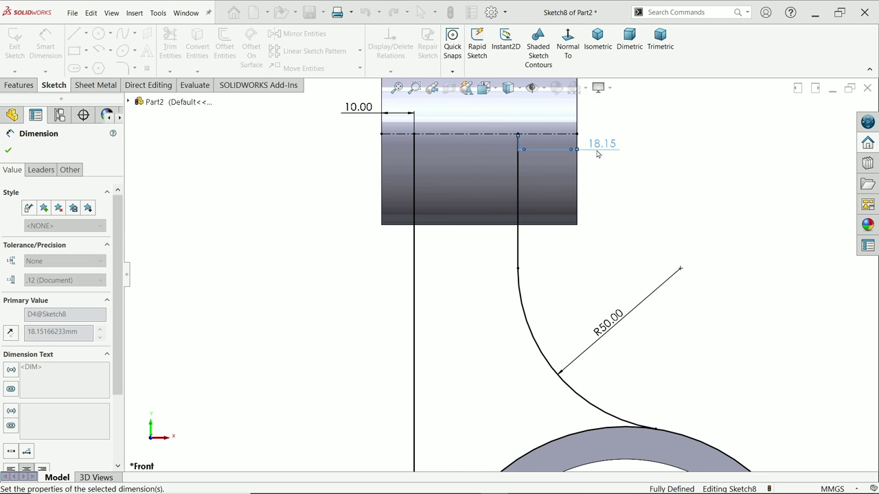
click(10, 151)
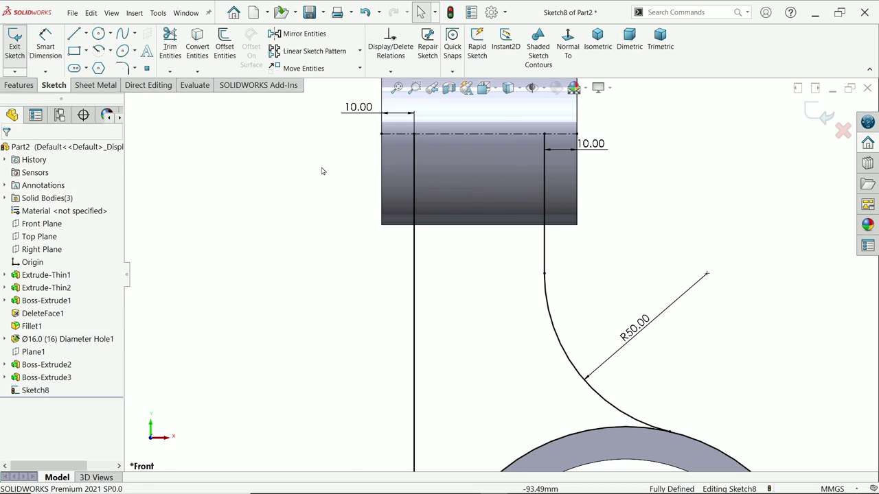
Offset the right rib's line and arc chain 10 mm inward, toward the left rib.
scroll(502, 229, up, 3)
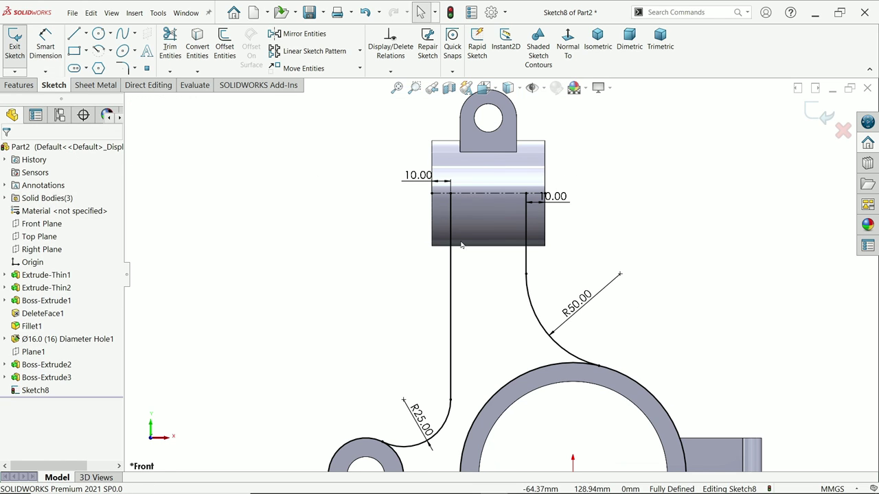
click(227, 54)
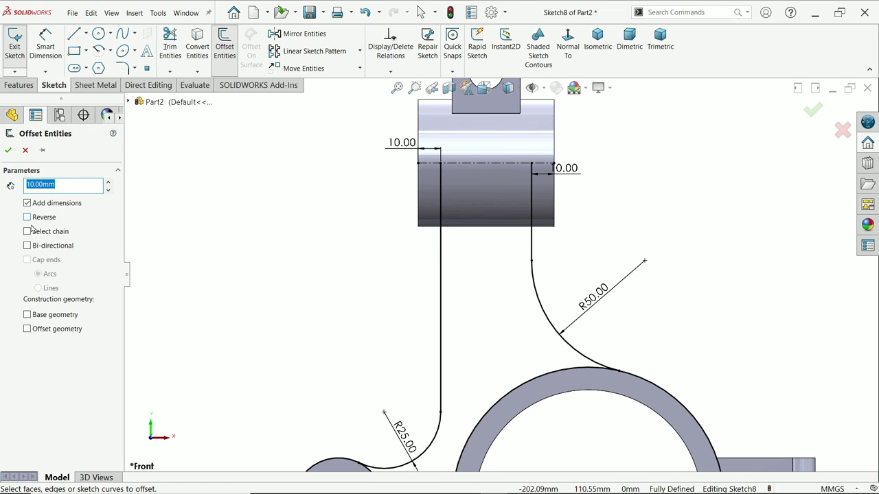
click(531, 247)
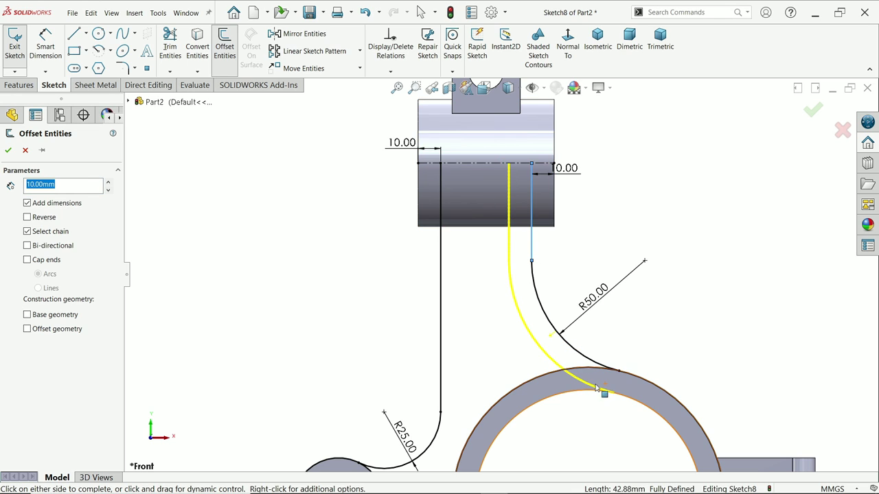
click(6, 151)
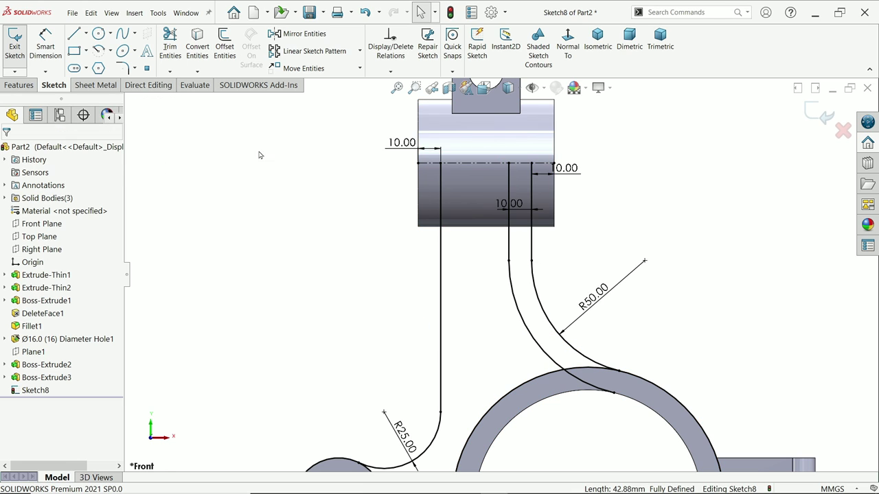
Offset only the left rib's vertical line 10 mm toward the right rib, without its connected arc.
click(231, 74)
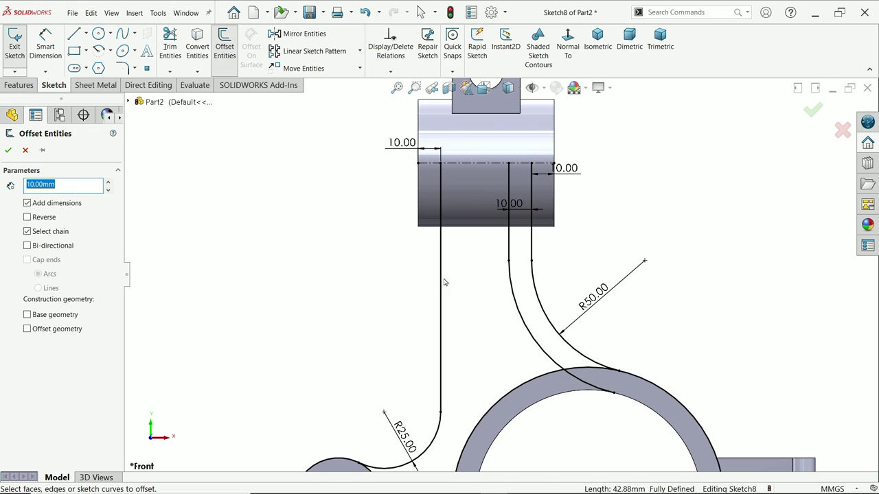
click(441, 282)
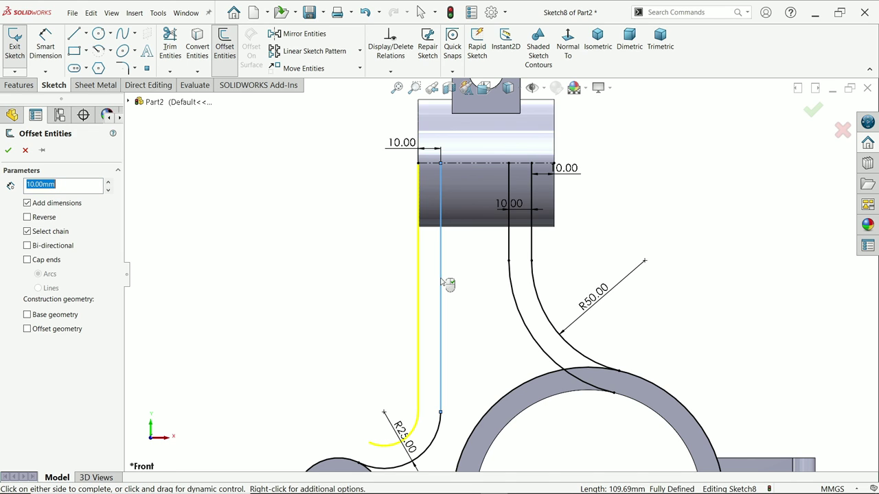
click(27, 218)
scroll(451, 382, up, 2)
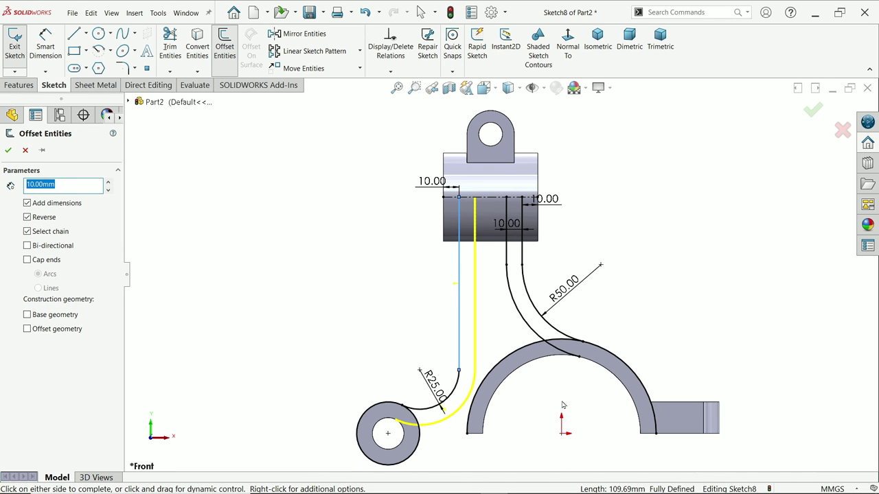
scroll(451, 382, down, 3)
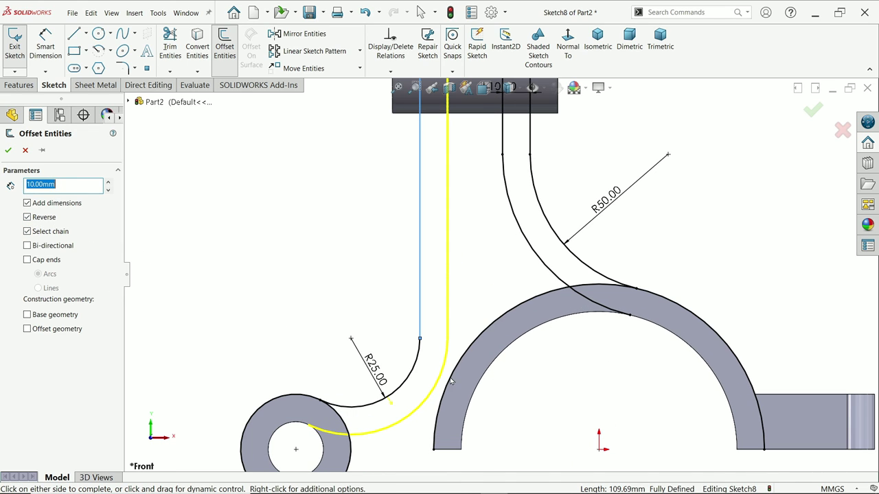
click(27, 232)
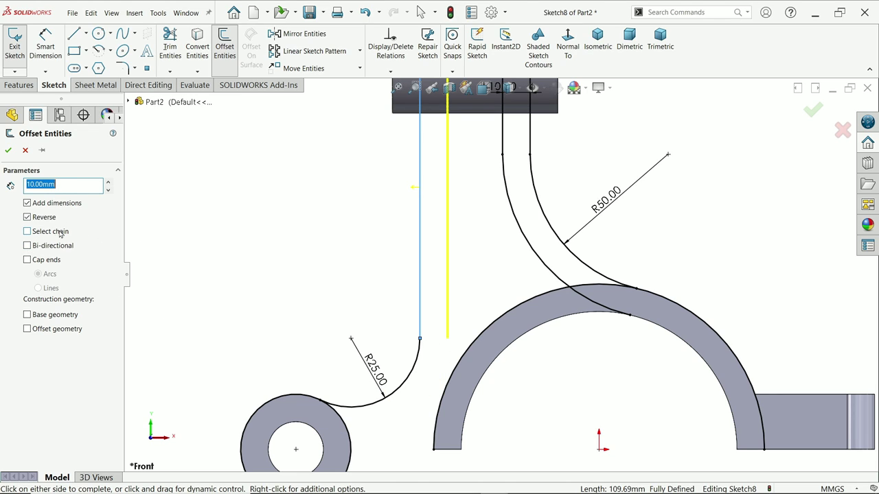
click(9, 150)
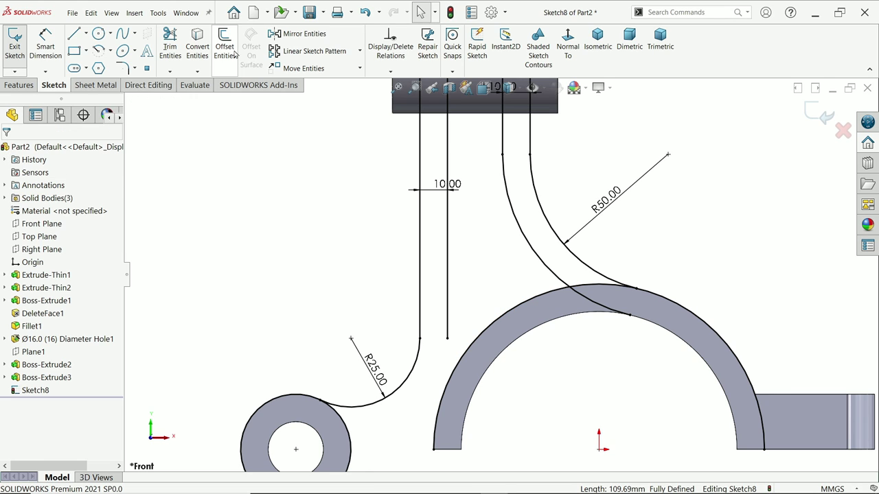
Offset the half ring's converted outer arc 10 mm outward.
click(197, 48)
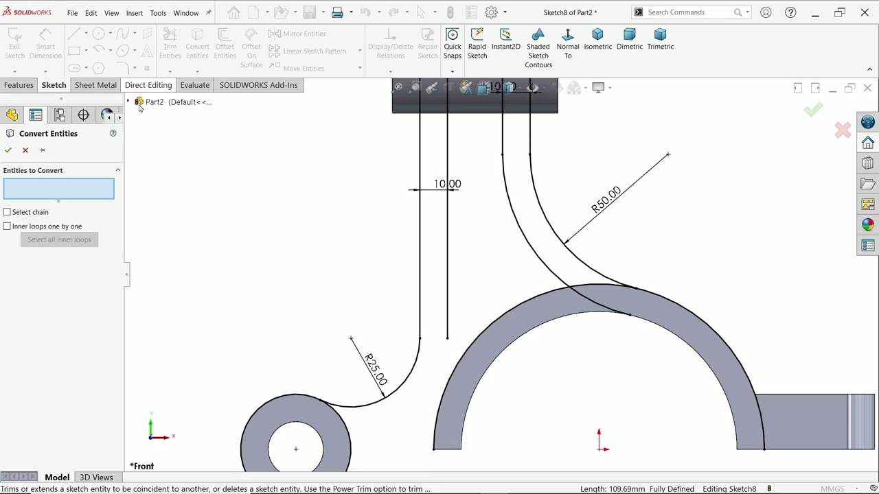
click(30, 152)
click(224, 47)
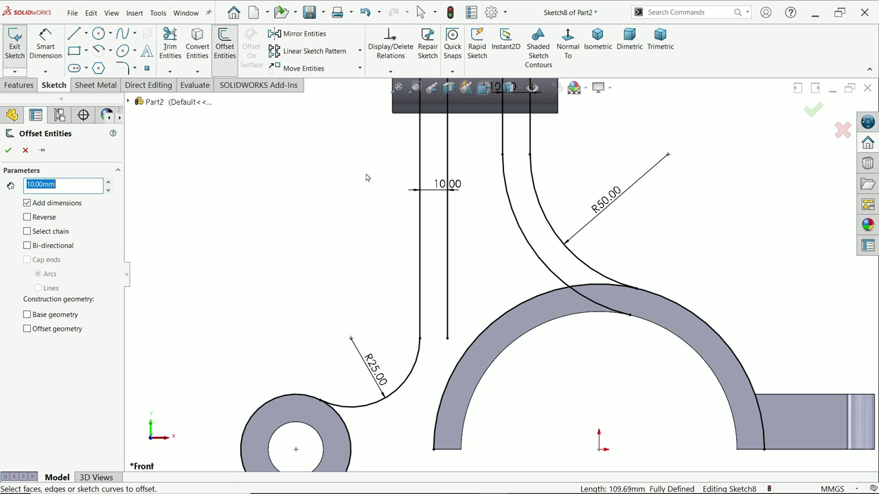
click(504, 313)
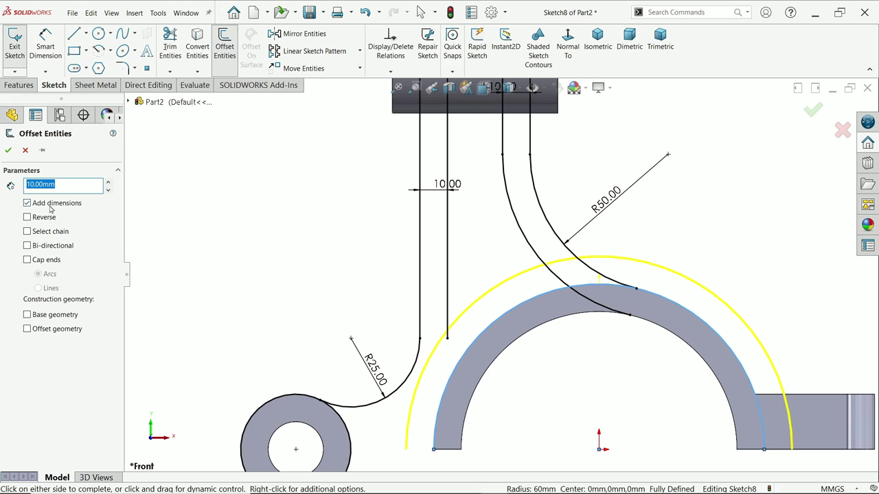
click(8, 150)
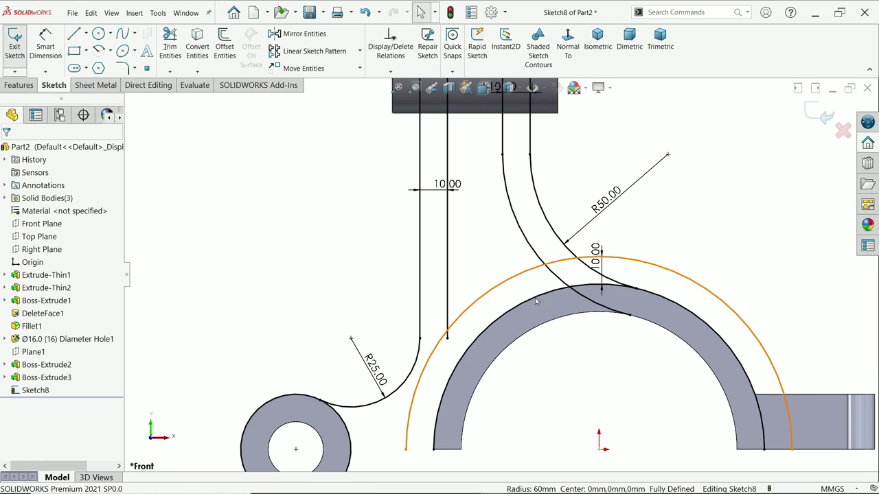
Trim the offset half ring arc left of the left rib's inner line, and that line's stub below the arc.
scroll(499, 271, up, 1)
scroll(397, 405, down, 2)
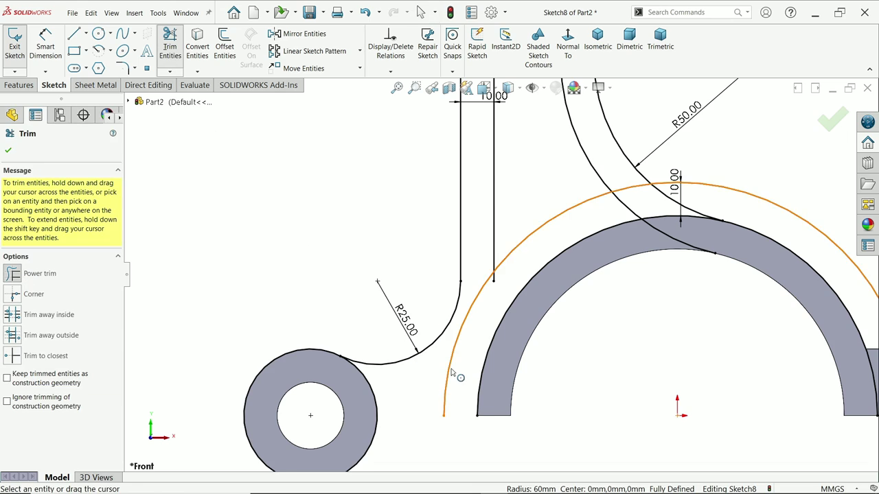
scroll(432, 391, down, 3)
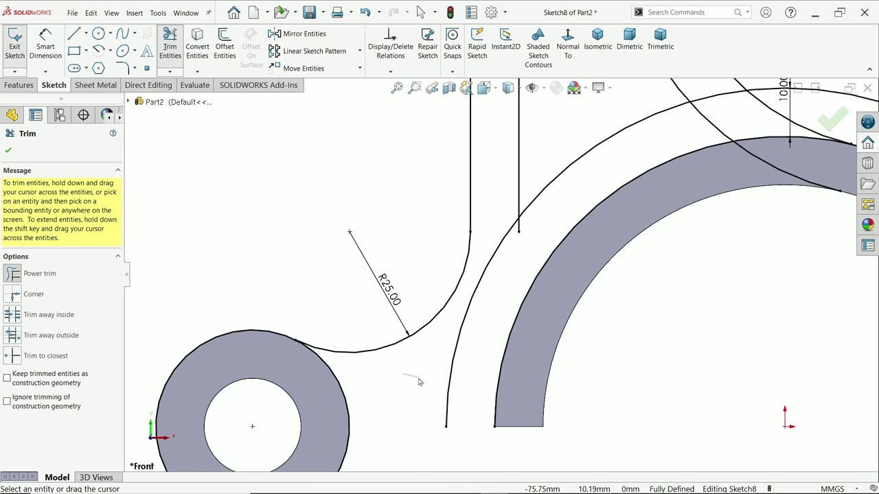
drag(439, 385, 454, 388)
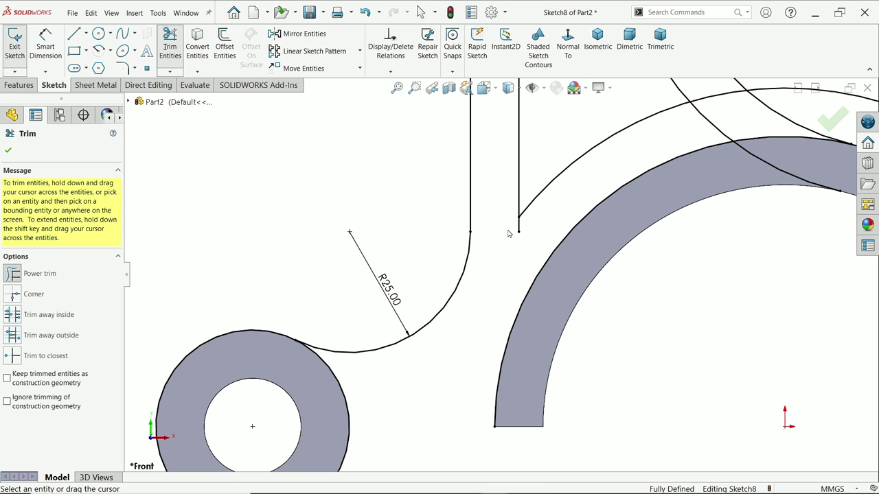
scroll(492, 281, up, 3)
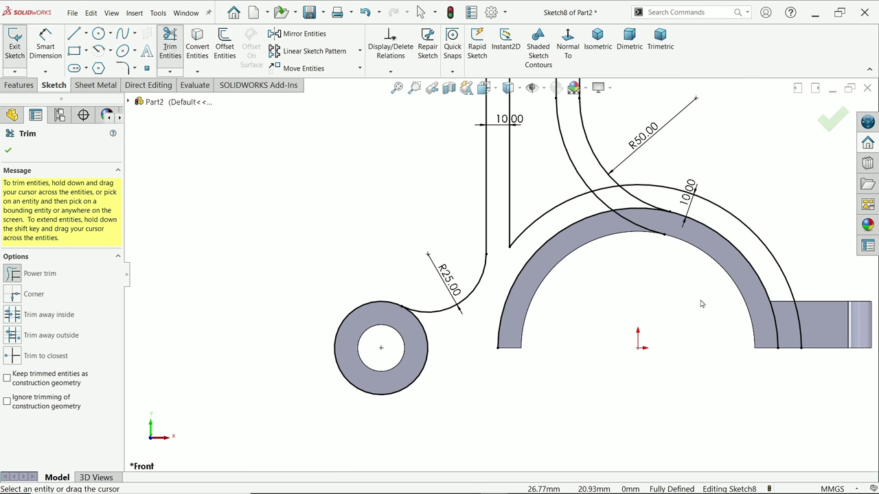
Trim the half ring's converted and offset arcs beyond the right rib, plus the overlapping arc pieces inside that rib's foot.
scroll(786, 247, down, 3)
mouse_move(764, 217)
mouse_down()
mouse_move(680, 270)
mouse_move(664, 255)
mouse_move(634, 274)
mouse_up()
drag(465, 232, 465, 233)
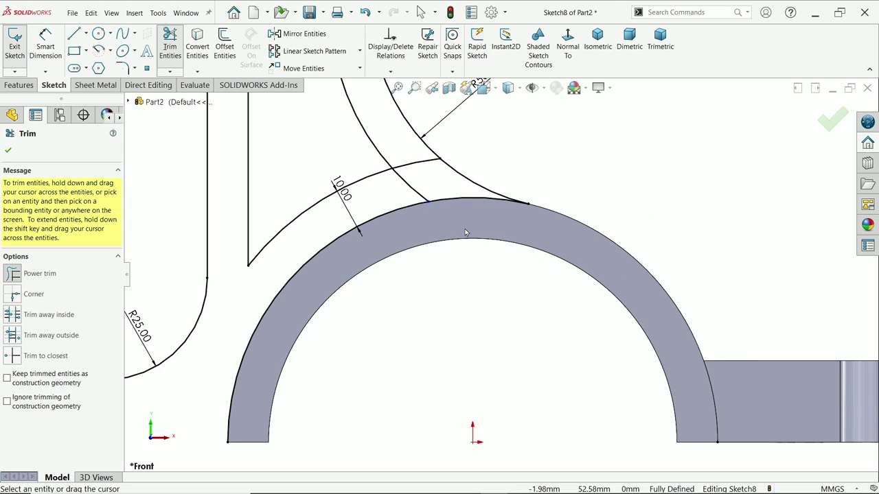
scroll(412, 151, down, 2)
mouse_move(421, 170)
mouse_down()
mouse_move(439, 201)
mouse_move(416, 233)
mouse_up()
scroll(426, 220, up, 5)
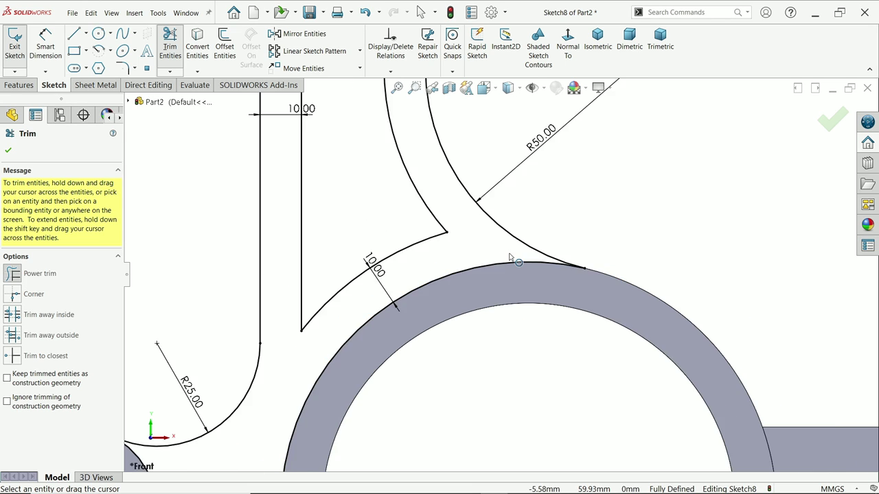
scroll(371, 374, down, 3)
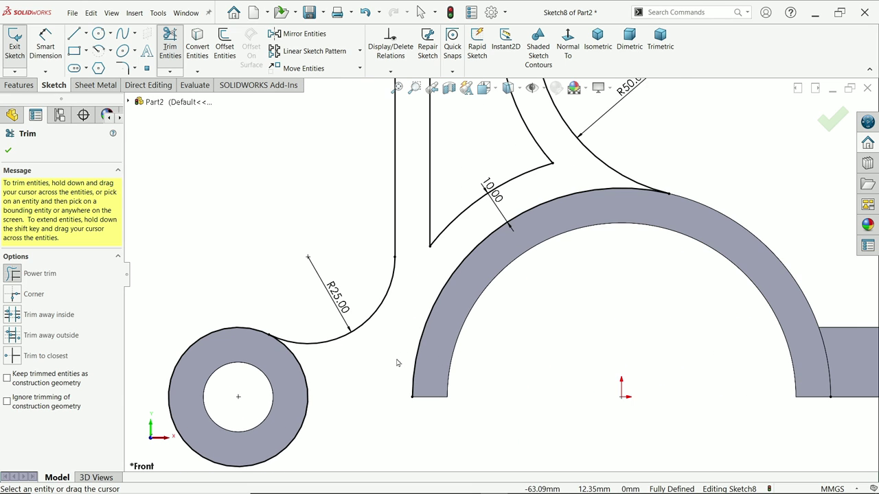
click(8, 153)
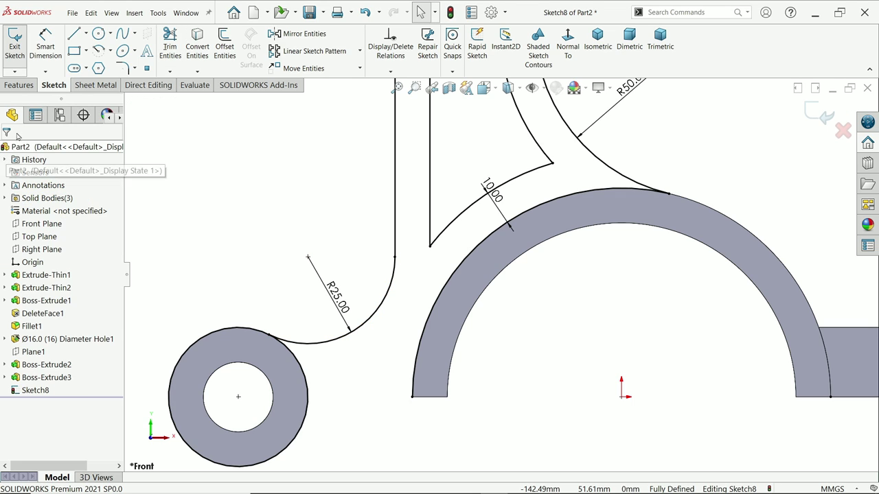
Sketch a horizontal line from the half ring's left outer endpoint to the small boss's circle.
click(72, 36)
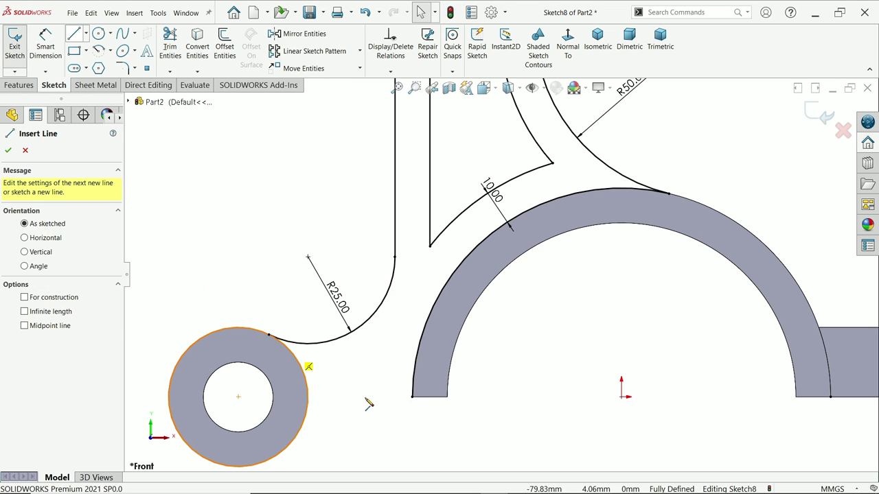
click(412, 397)
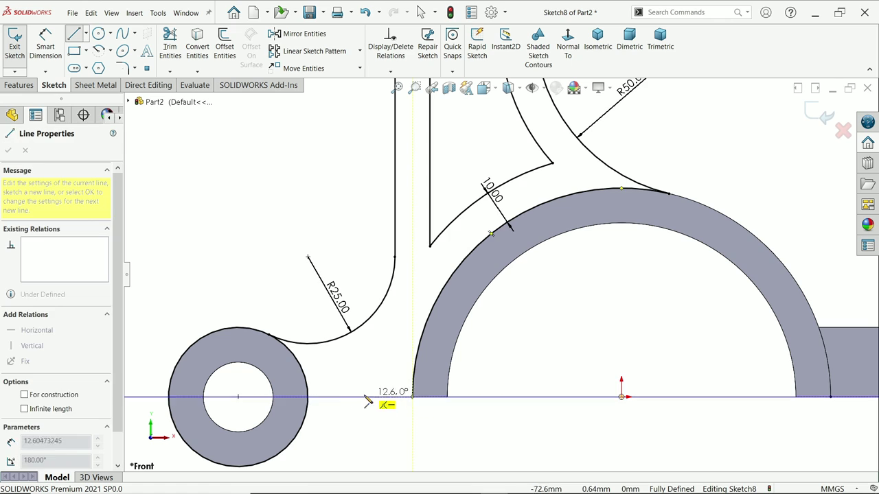
click(308, 397)
right_click(349, 378)
click(357, 367)
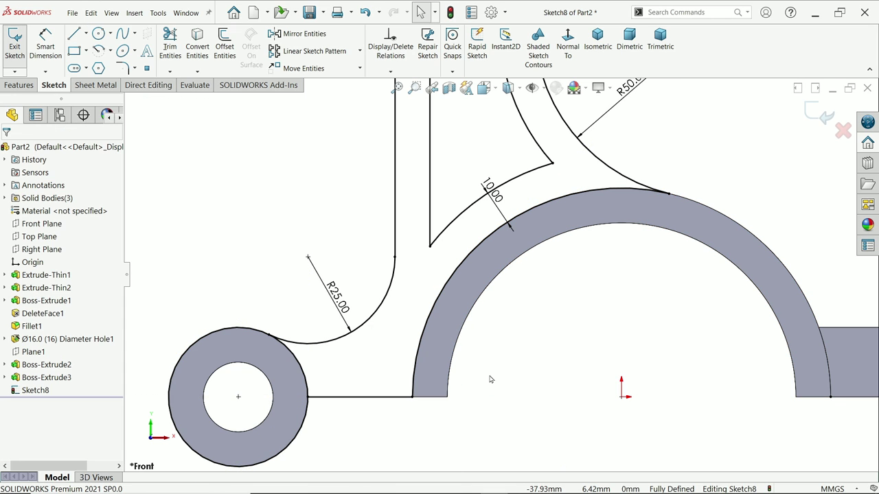
Close the upper ends of both ribs with 10 mm horizontal lines along the upper cylinder's centerline.
scroll(490, 380, up, 3)
scroll(492, 165, down, 6)
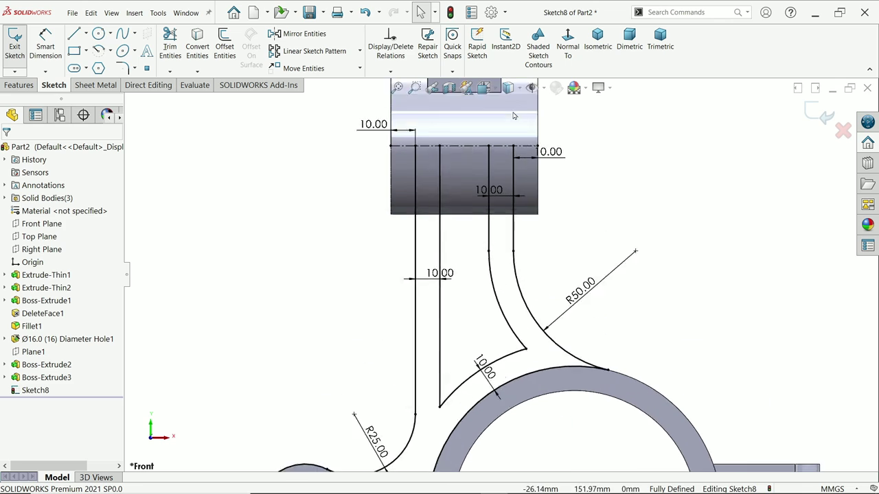
click(74, 33)
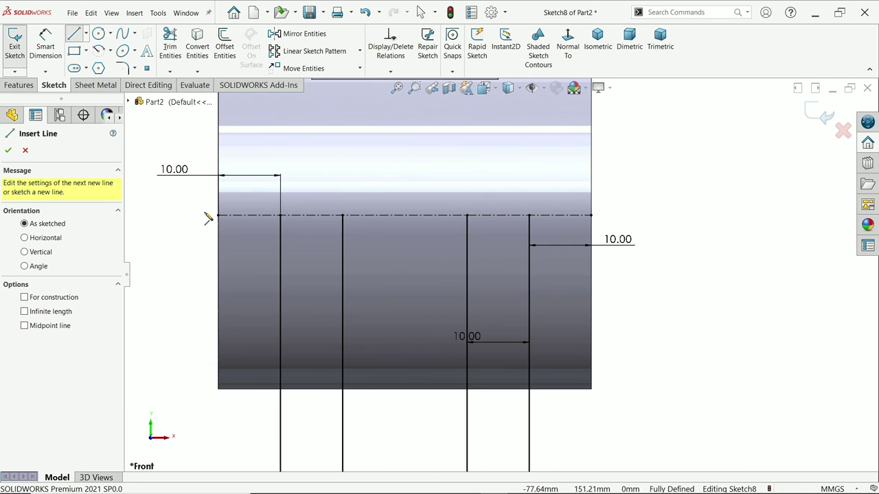
mouse_move(281, 216)
mouse_down()
mouse_move(359, 225)
mouse_move(343, 215)
mouse_up()
mouse_move(467, 219)
mouse_down()
mouse_move(500, 226)
mouse_move(529, 216)
mouse_up()
scroll(371, 268, up, 8)
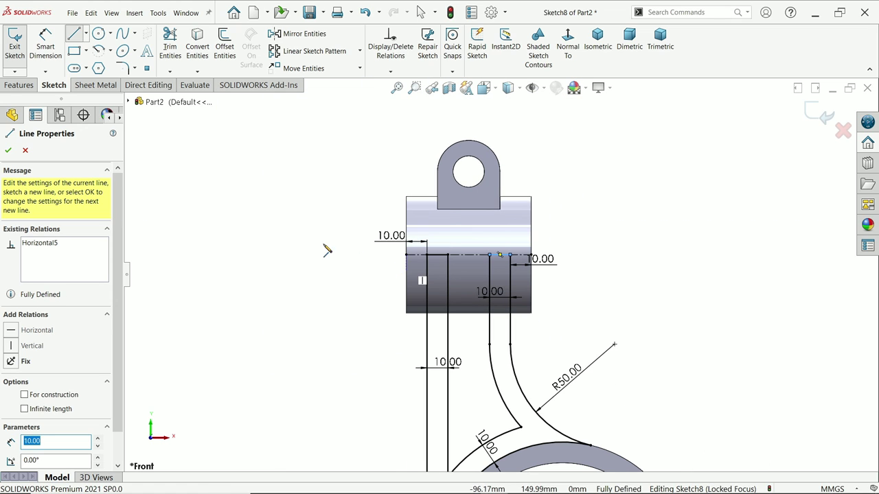
right_click(325, 247)
click(346, 249)
Trim the small boss's converted circle down to the short arc between the R25 arc and the horizontal line.
scroll(415, 337, up, 4)
scroll(414, 337, down, 5)
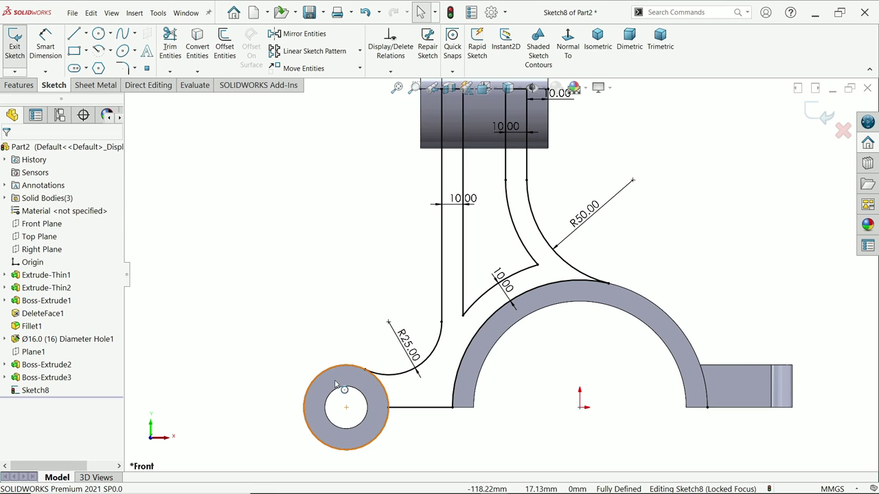
click(170, 42)
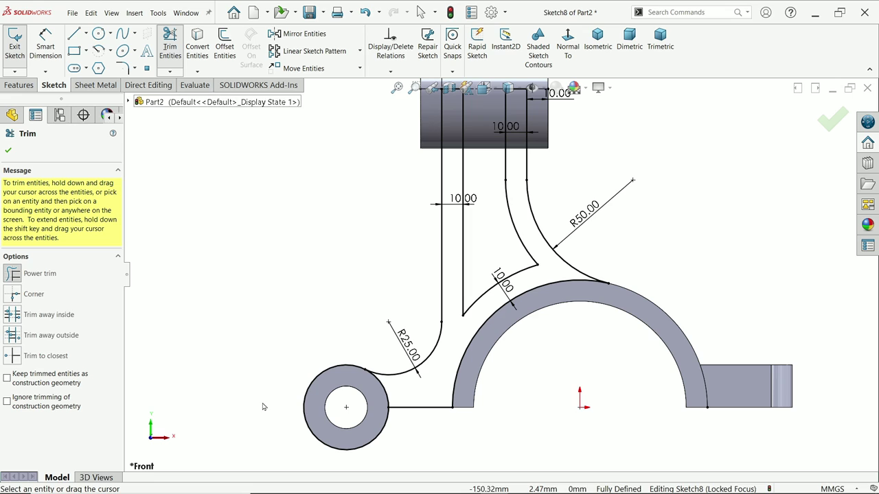
drag(262, 407, 306, 415)
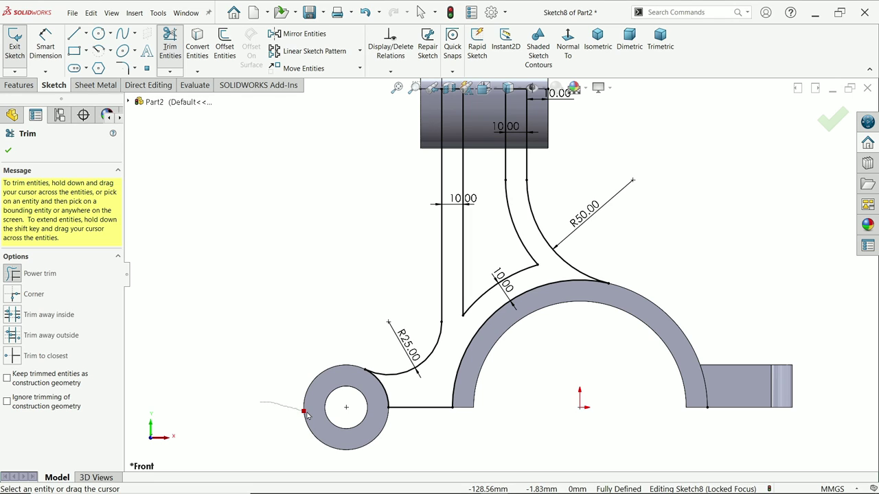
click(7, 149)
scroll(532, 198, up, 3)
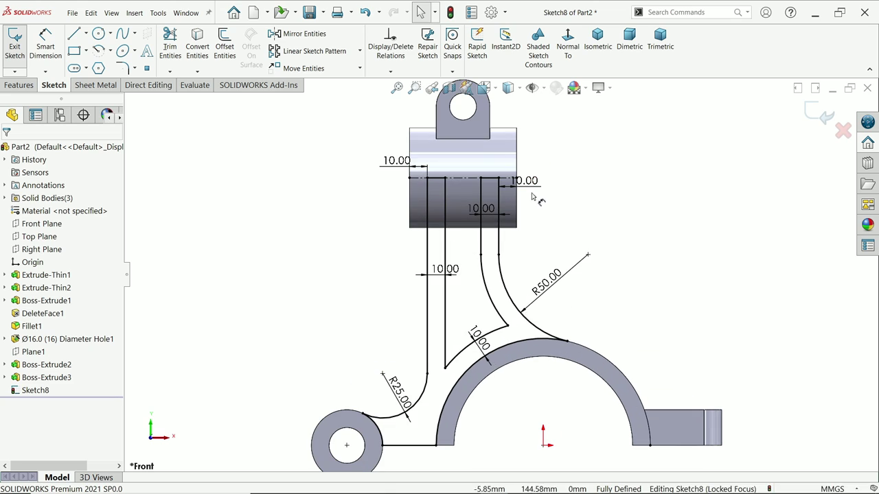
Round both lower corners of the opening between the ribs with 10 mm sketch fillets.
scroll(507, 346, down, 3)
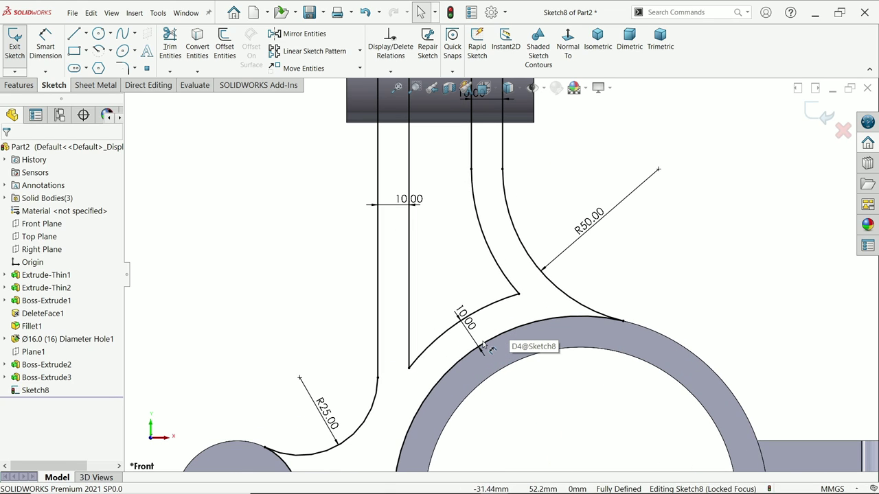
click(127, 71)
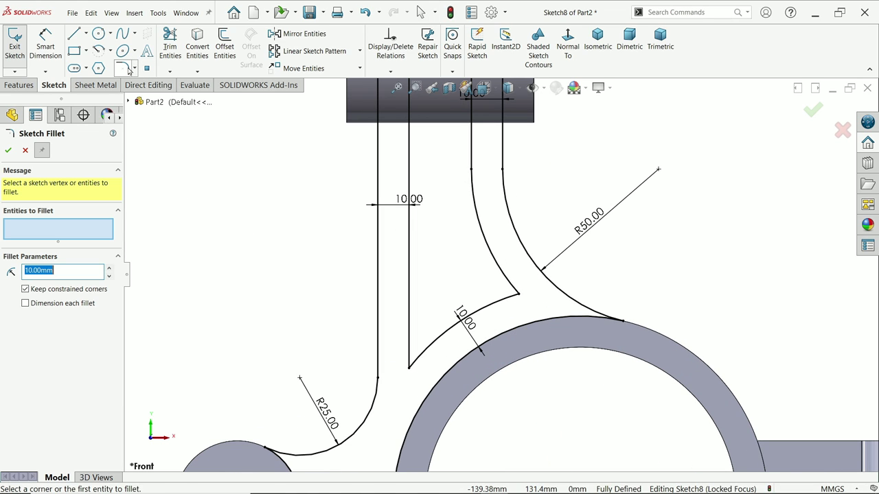
click(411, 368)
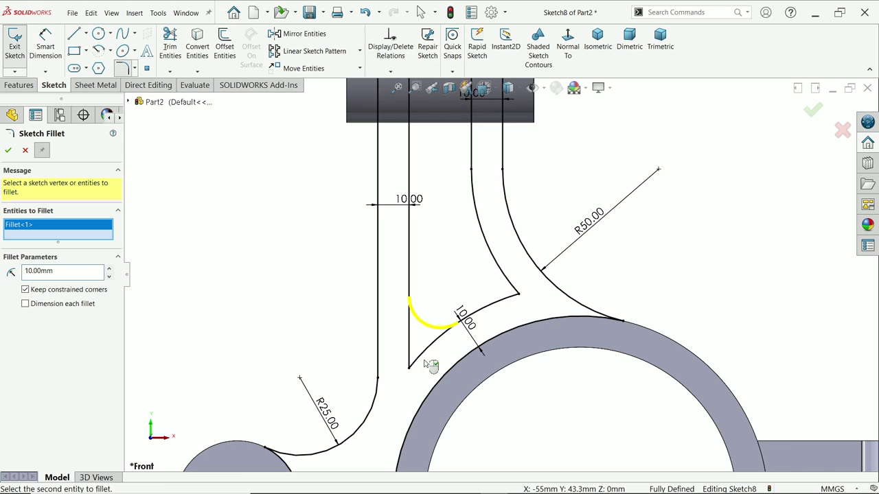
click(521, 296)
click(8, 150)
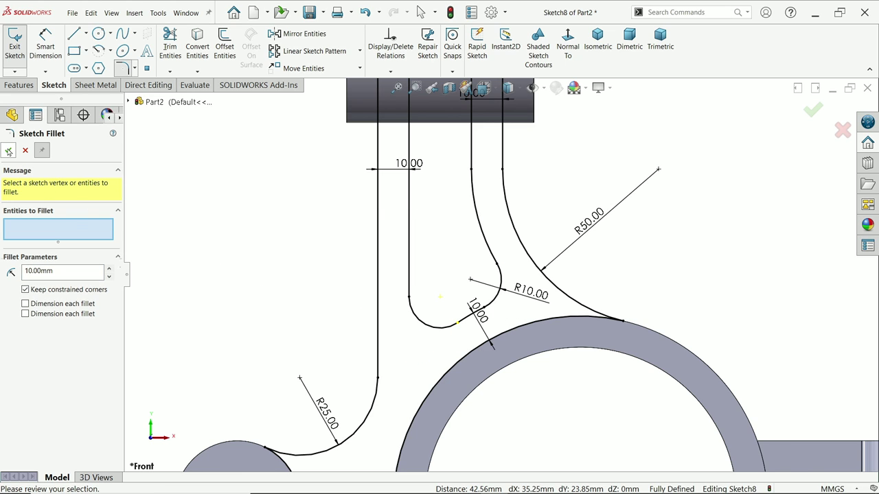
scroll(447, 296, up, 2)
scroll(489, 312, up, 1)
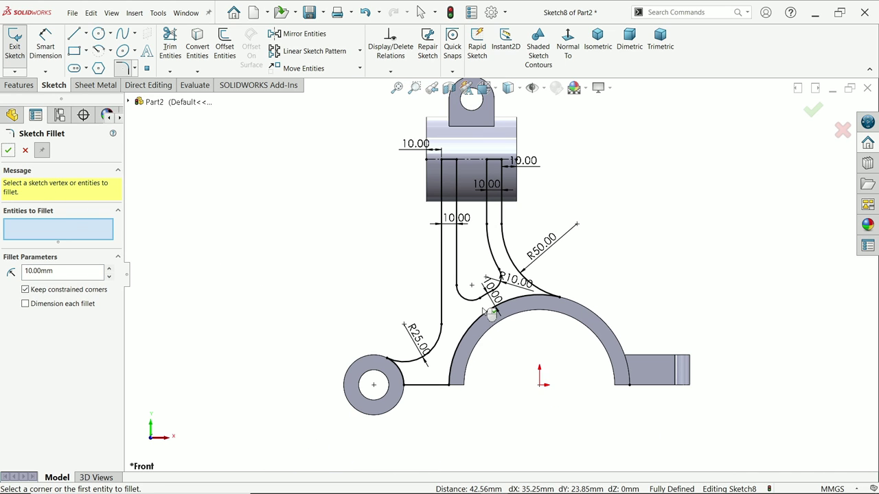
click(24, 153)
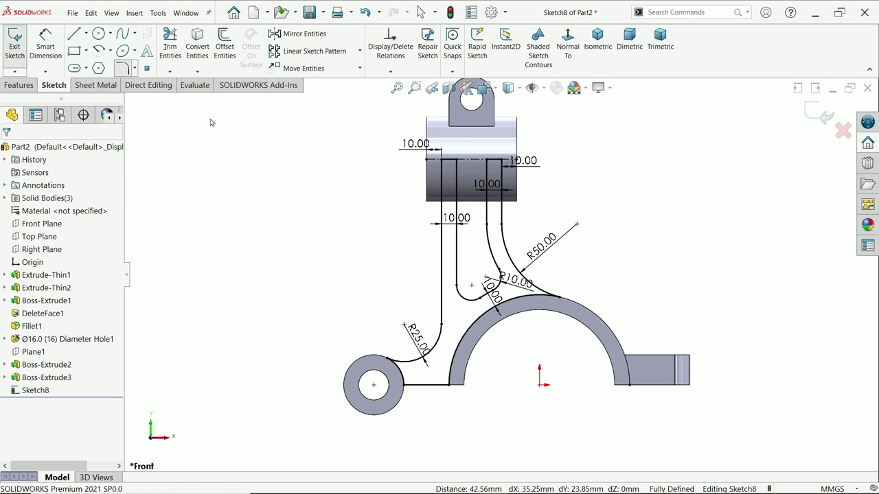
Extrude the rib profile 56 mm (28*2) with the Mid Plane end condition, and dismiss the unsaved-document notification.
click(19, 85)
click(18, 48)
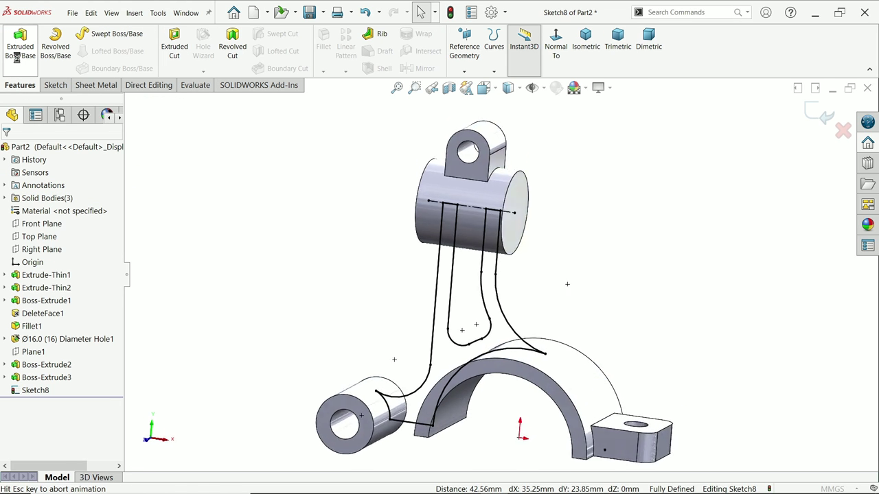
scroll(458, 354, down, 5)
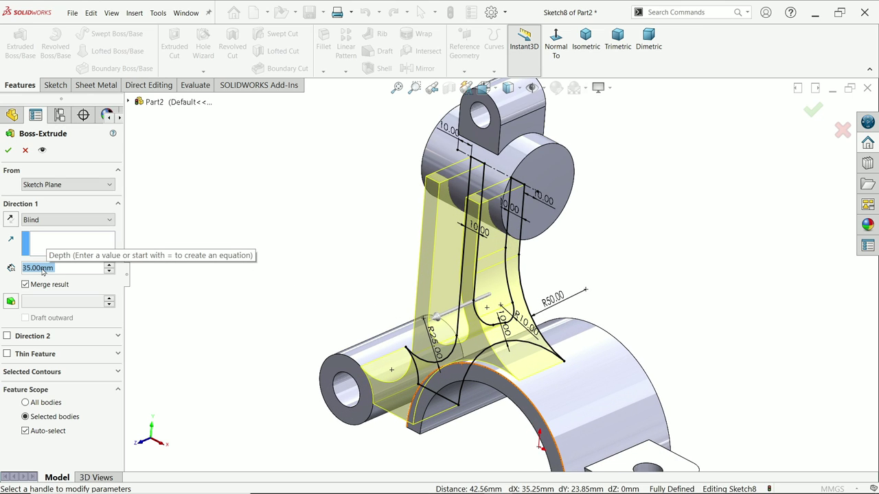
text(25)
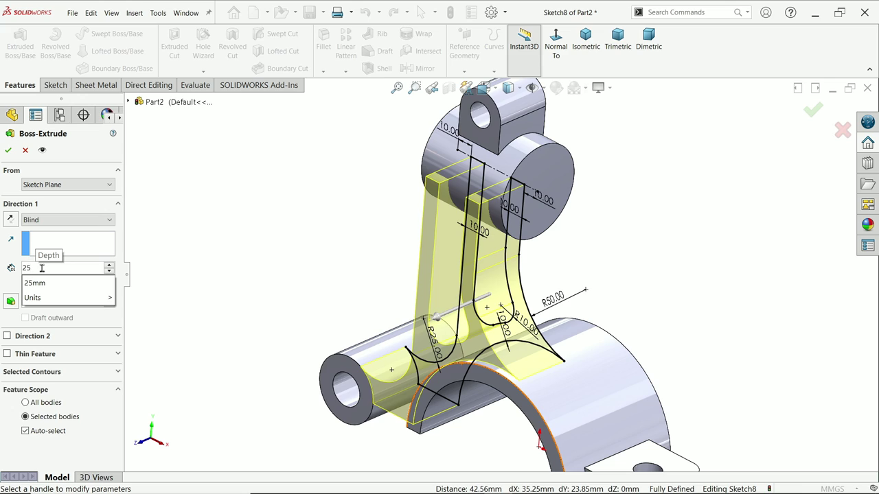
text(8*2)
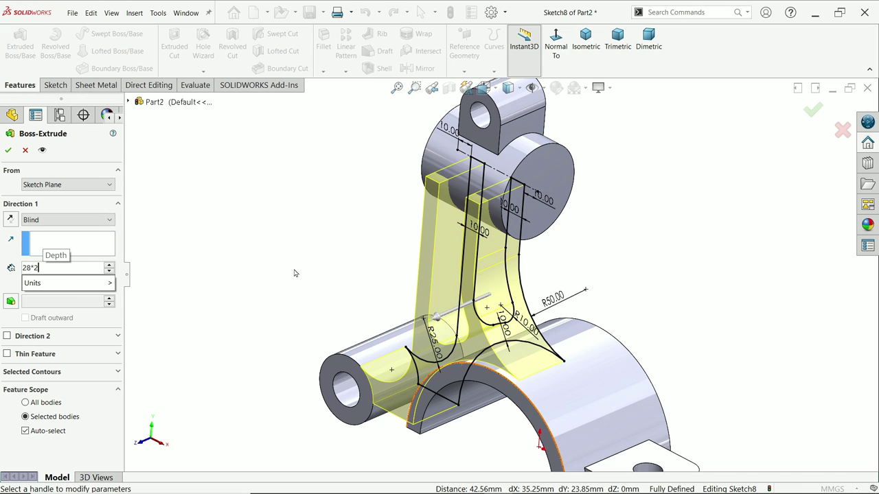
key(Return)
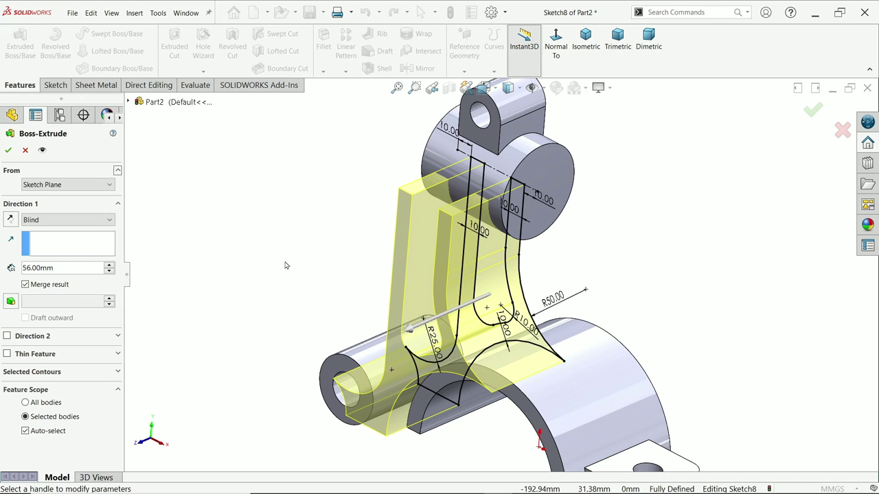
click(44, 218)
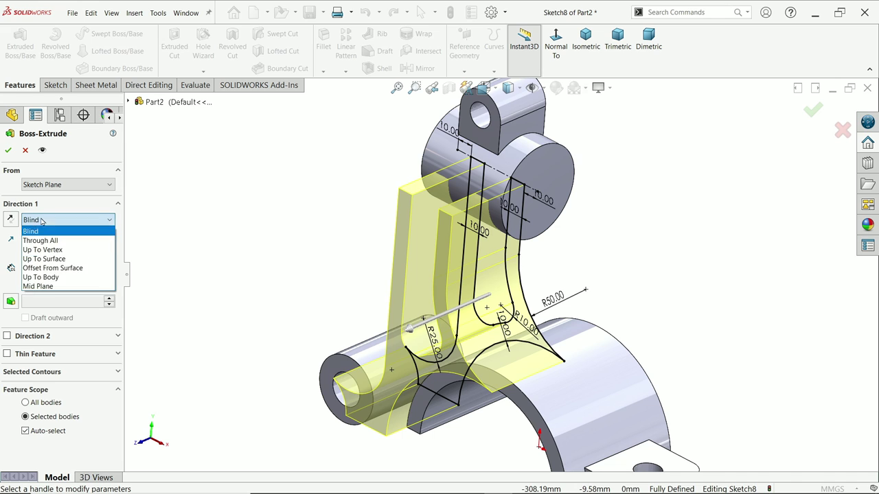
click(41, 288)
middle_drag(632, 193, 638, 174)
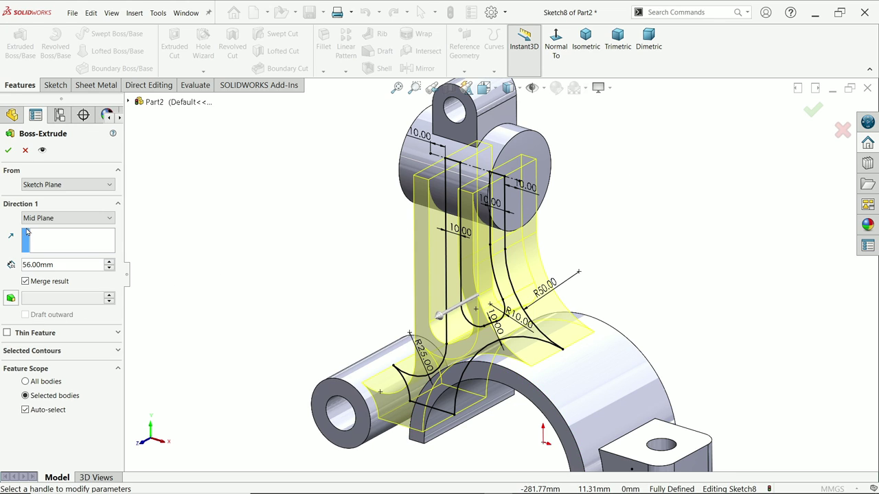
click(8, 151)
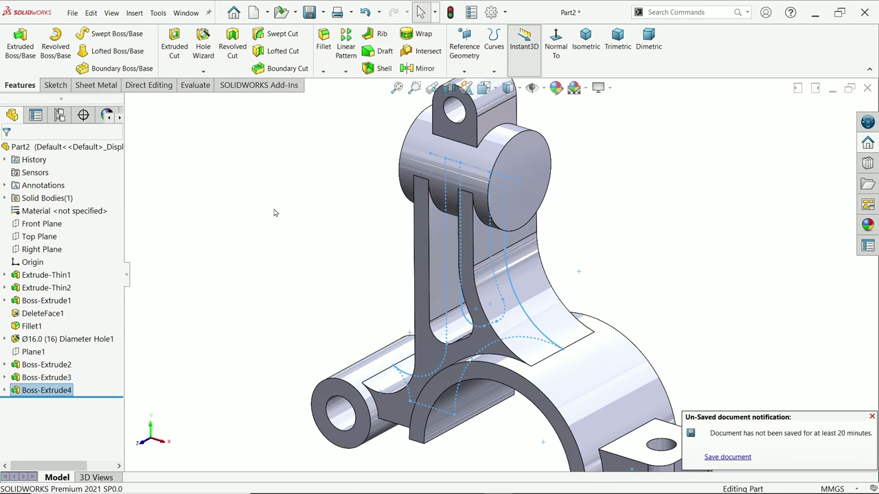
click(872, 418)
Specify an ANSI Metric drill-size hole of Ø20.0 with the Up To Next end condition.
middle_drag(718, 334, 648, 310)
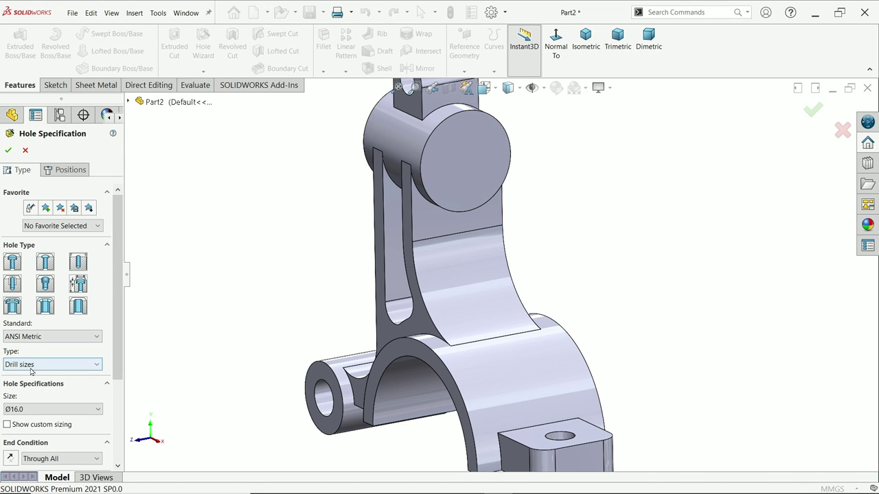
click(31, 372)
click(28, 374)
click(27, 409)
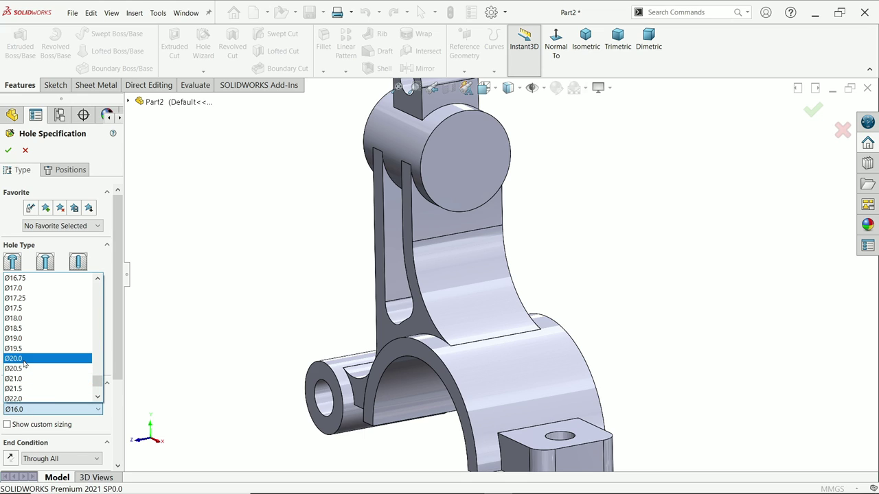
click(24, 361)
scroll(41, 385, down, 2)
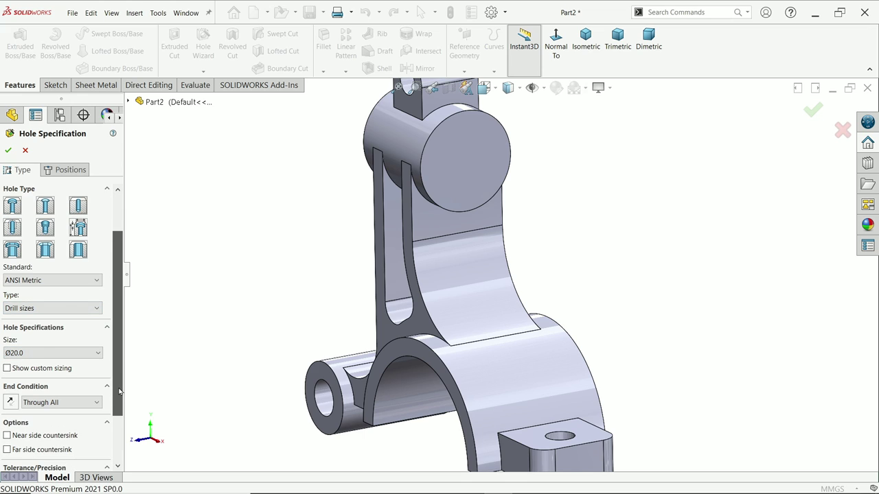
click(45, 405)
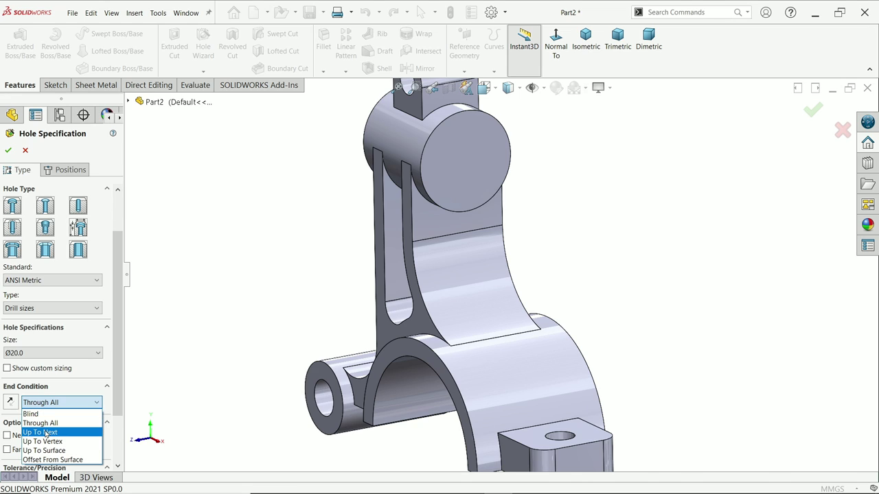
click(46, 431)
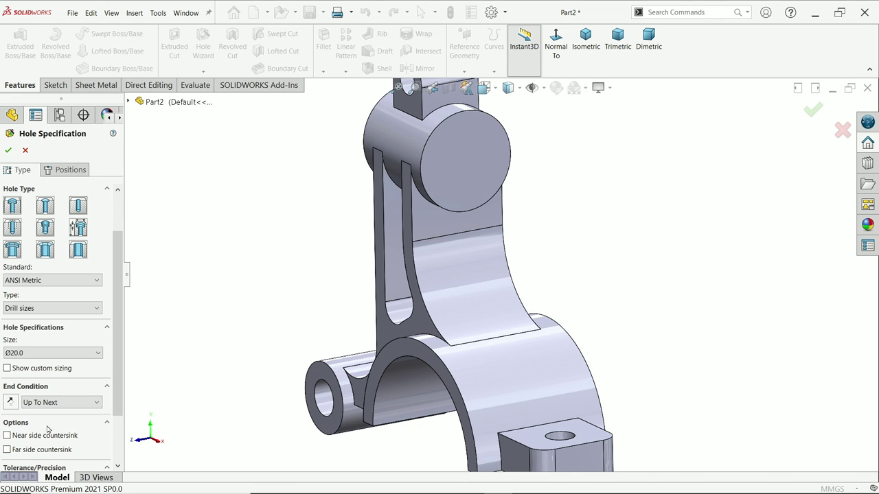
Place the hole at the center of the upper cylinder's flat end face and create it.
click(72, 171)
click(447, 173)
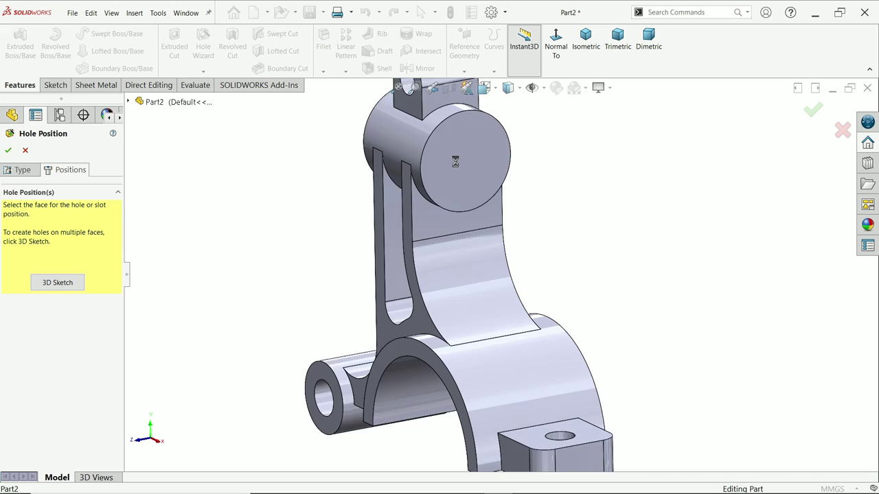
click(517, 176)
drag(555, 234, 475, 241)
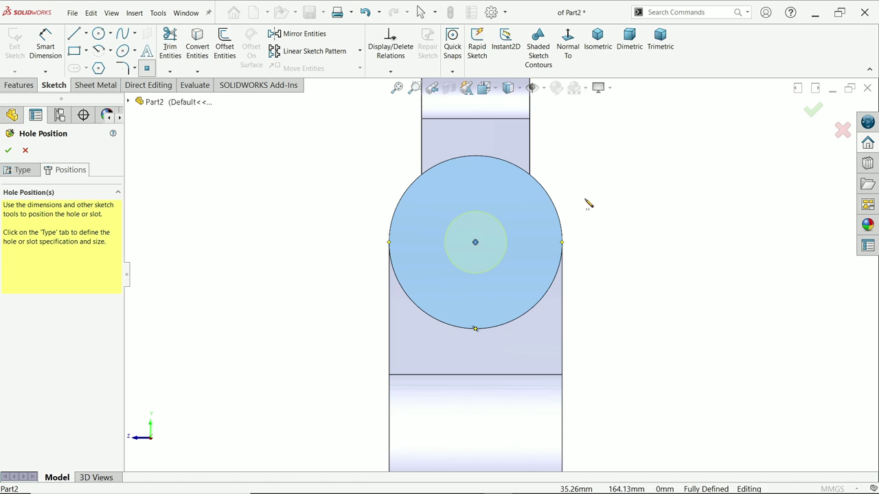
middle_drag(607, 185, 647, 235)
click(10, 149)
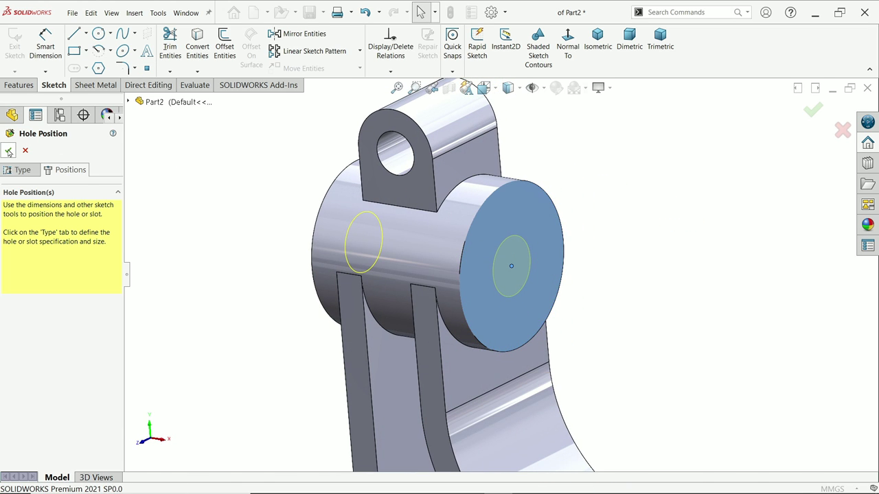
On the upper cylinder's end face, sketch a vertical line from the hole's center to the top edge of the lug.
middle_drag(210, 208, 182, 206)
click(488, 212)
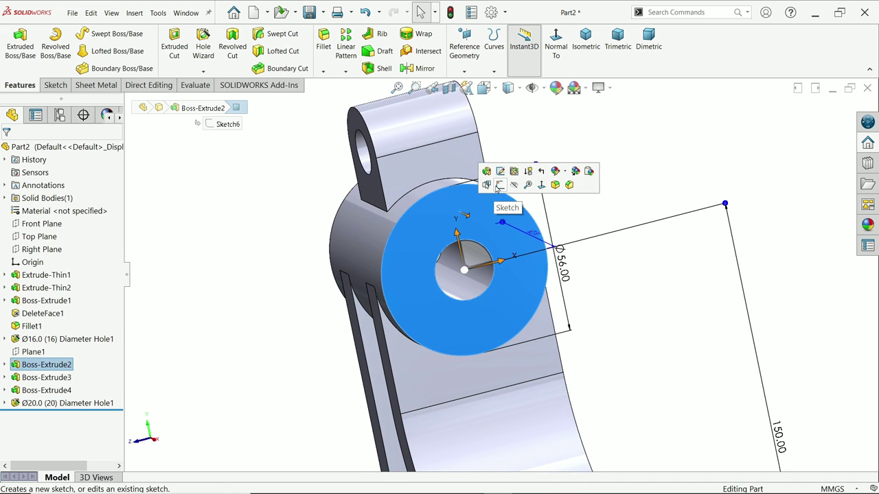
click(500, 190)
click(74, 34)
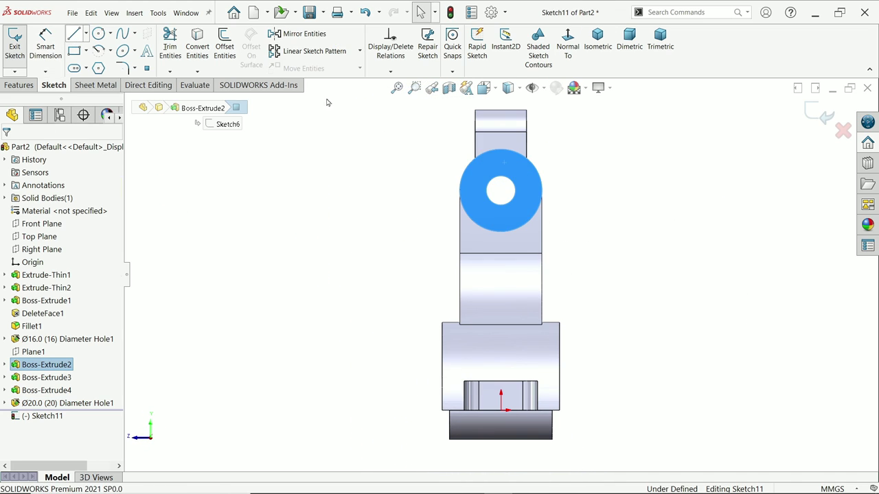
scroll(467, 327, down, 4)
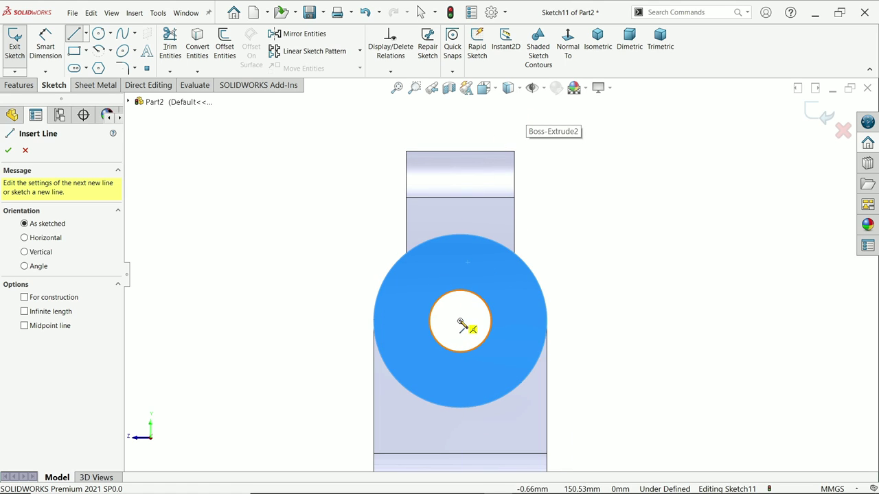
click(461, 322)
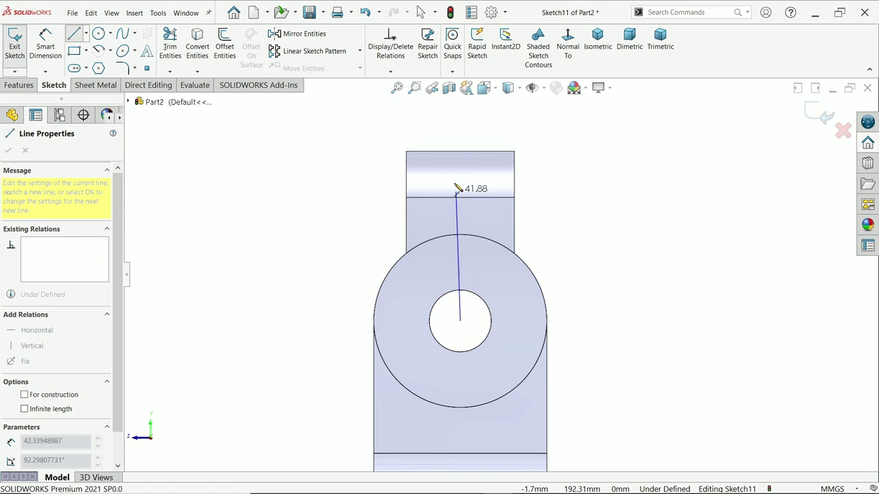
click(461, 151)
right_click(488, 132)
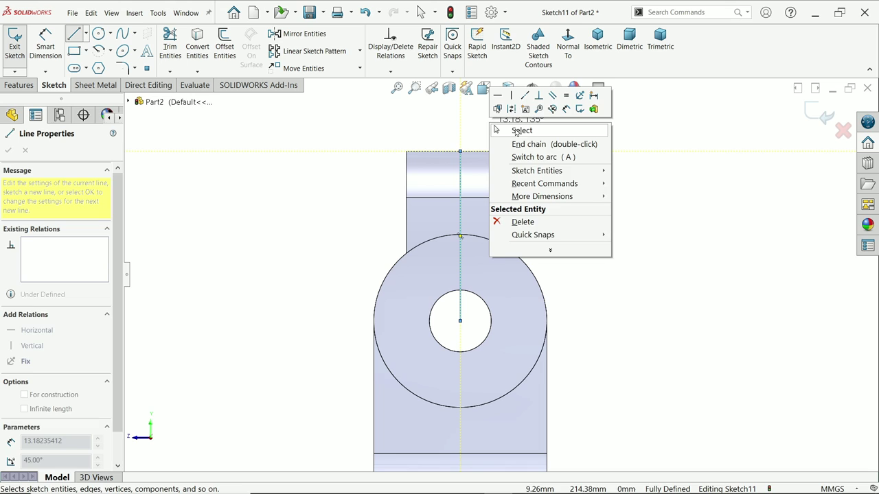
click(518, 132)
scroll(482, 278, down, 1)
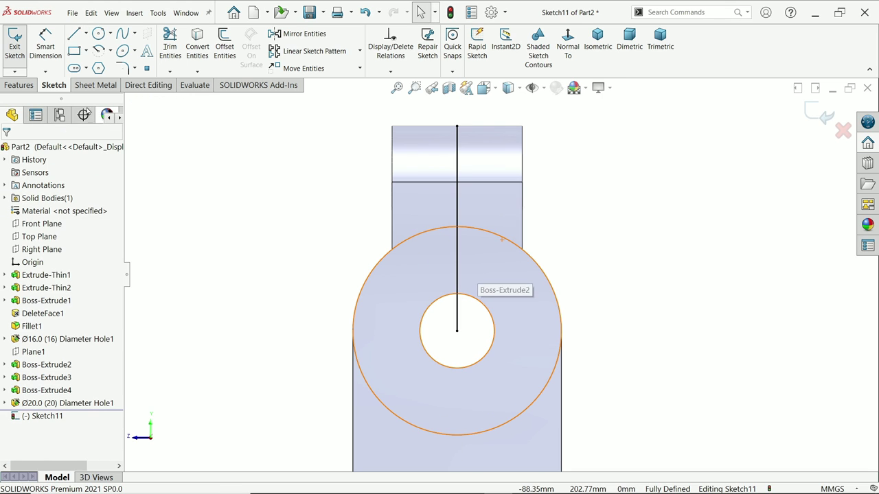
Set up an Extruded Cut from the vertical line using Through All - Both with Thin Feature enabled.
click(18, 85)
click(174, 47)
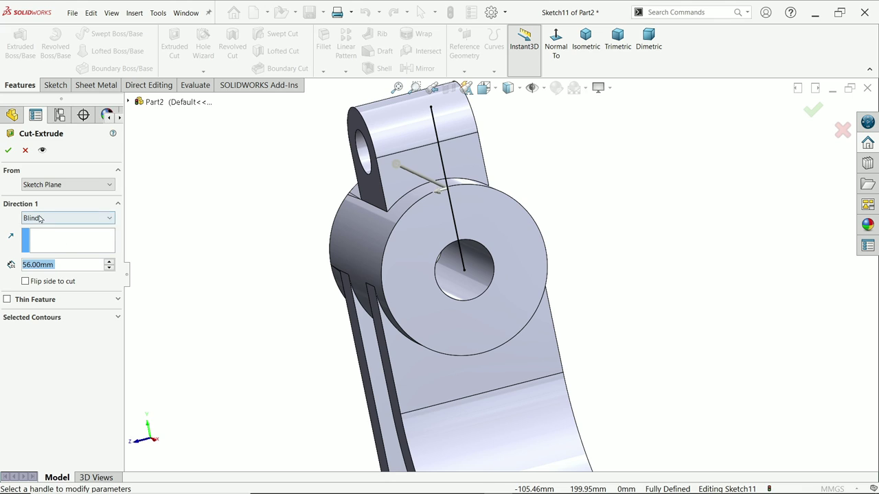
click(40, 218)
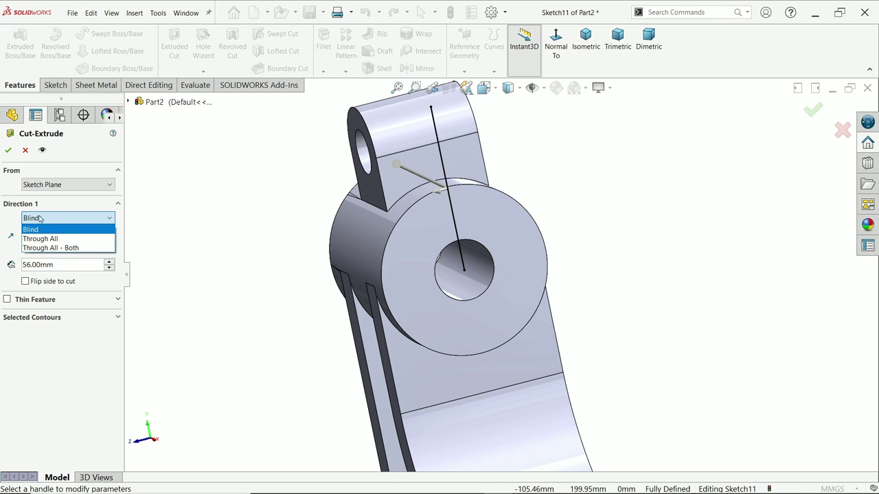
click(63, 248)
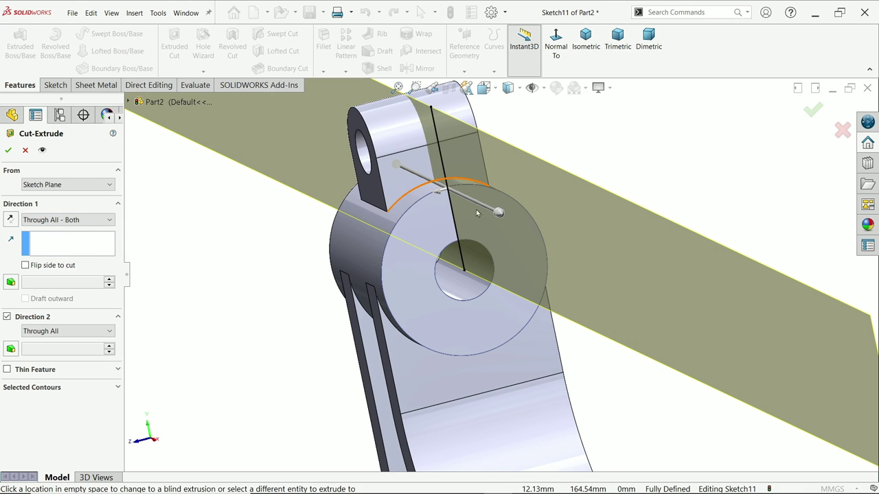
click(7, 370)
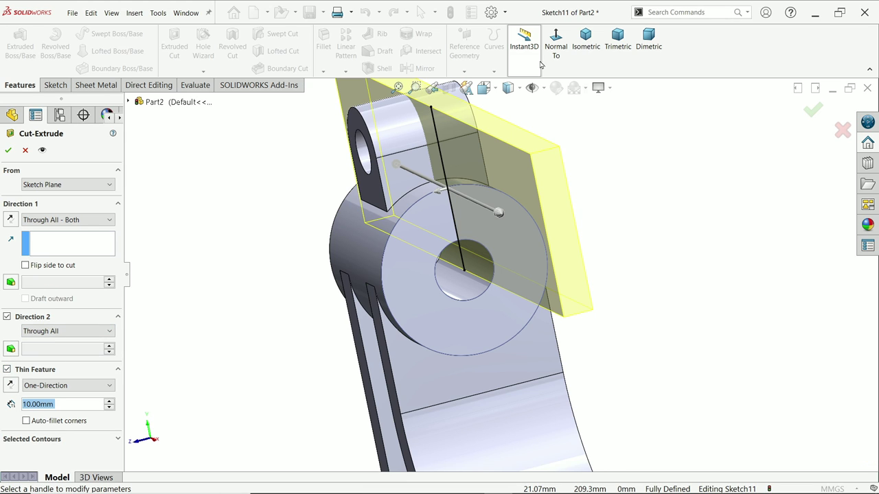
Make the thin cut Mid-Plane with a 5 mm thickness and complete the slot through the cylinder and lug.
click(555, 42)
scroll(525, 135, down, 3)
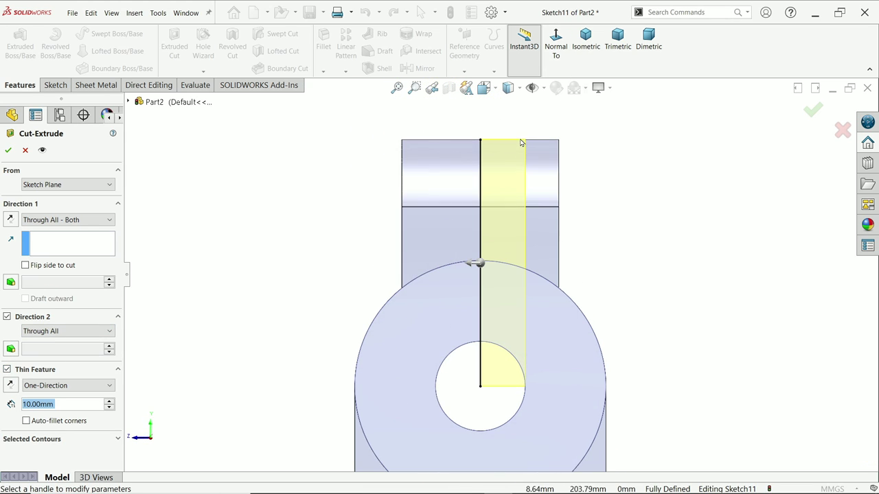
click(45, 385)
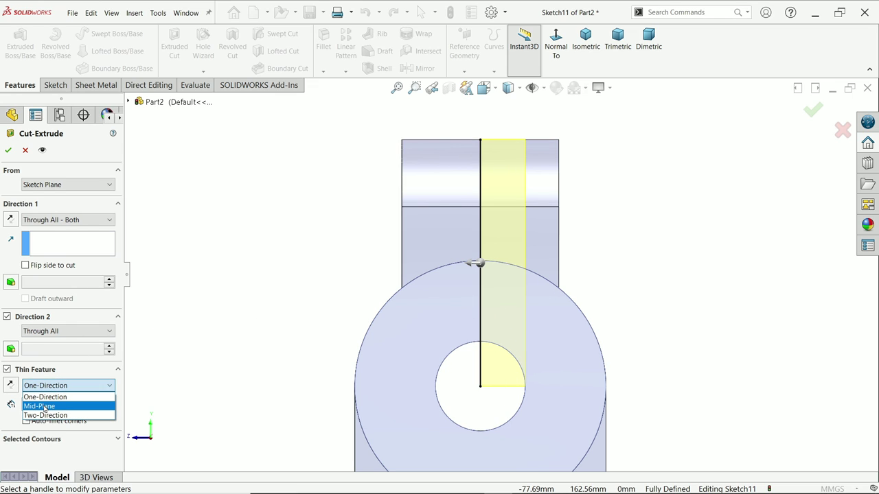
click(41, 406)
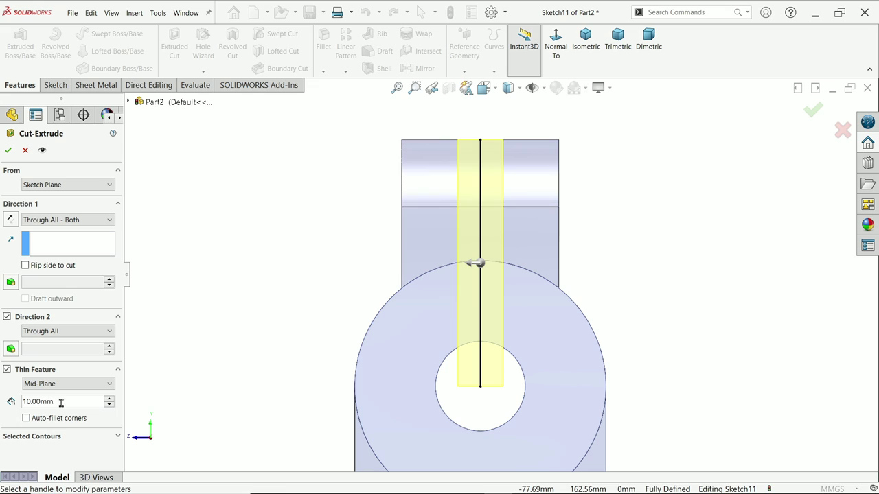
text(5)
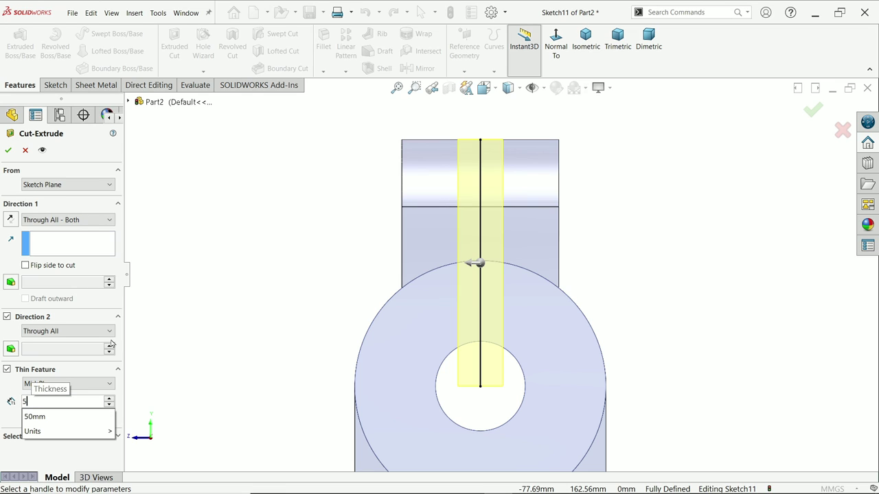
key(Return)
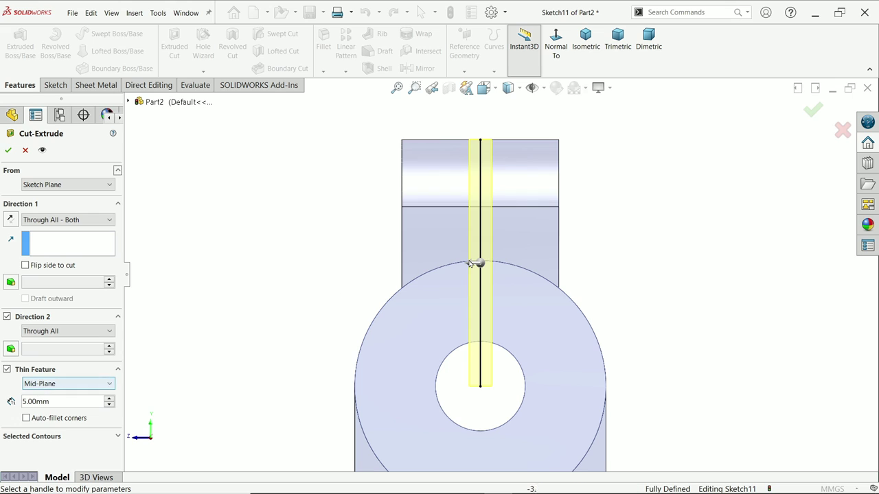
key(ctrl+shift+z)
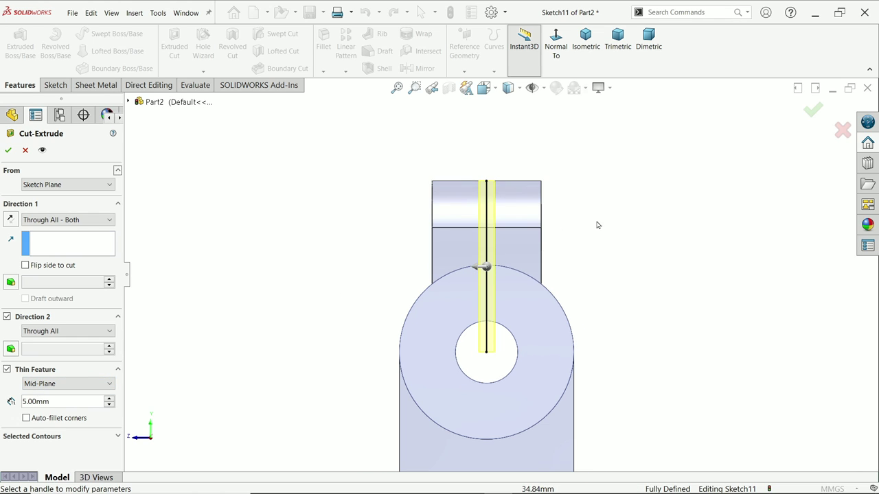
click(9, 150)
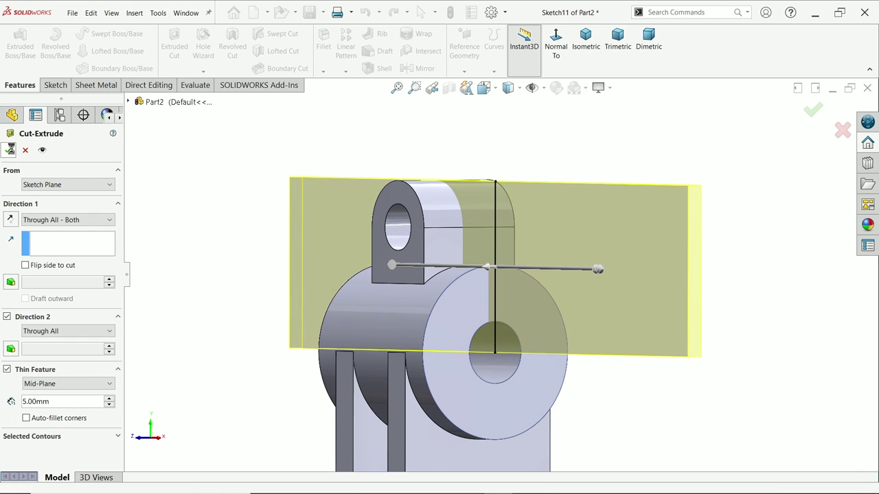
Show the part in isometric view and color the whole part light blue with RGB 0, 161, 255.
middle_drag(293, 186, 305, 224)
click(585, 40)
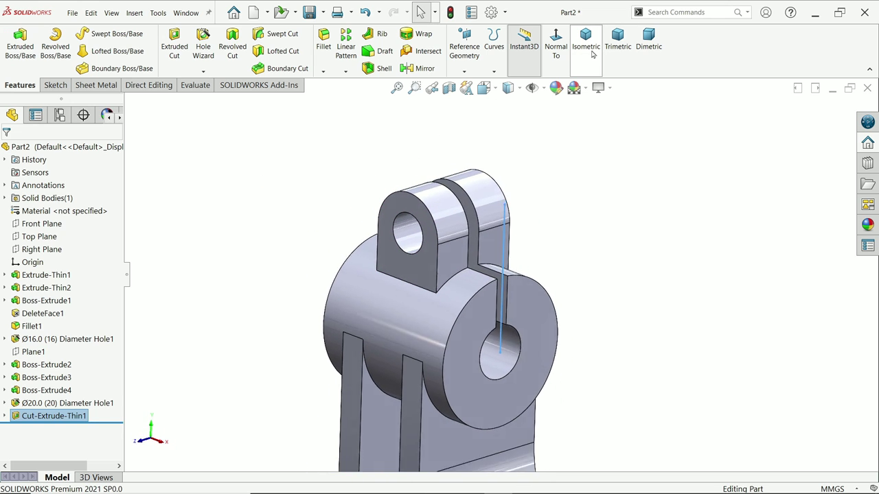
scroll(575, 248, down, 2)
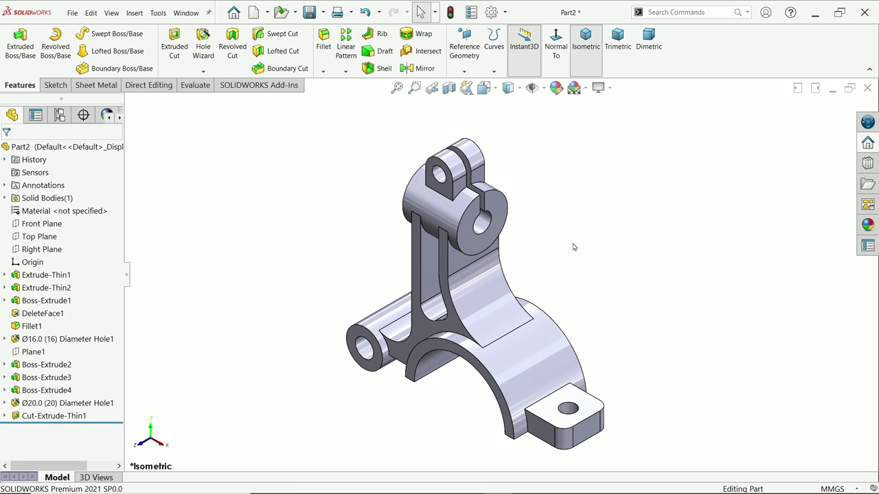
click(68, 149)
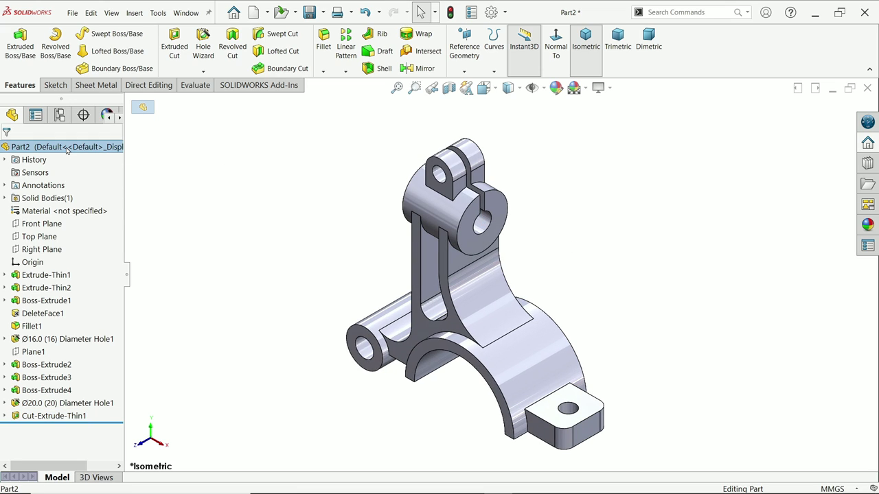
click(558, 89)
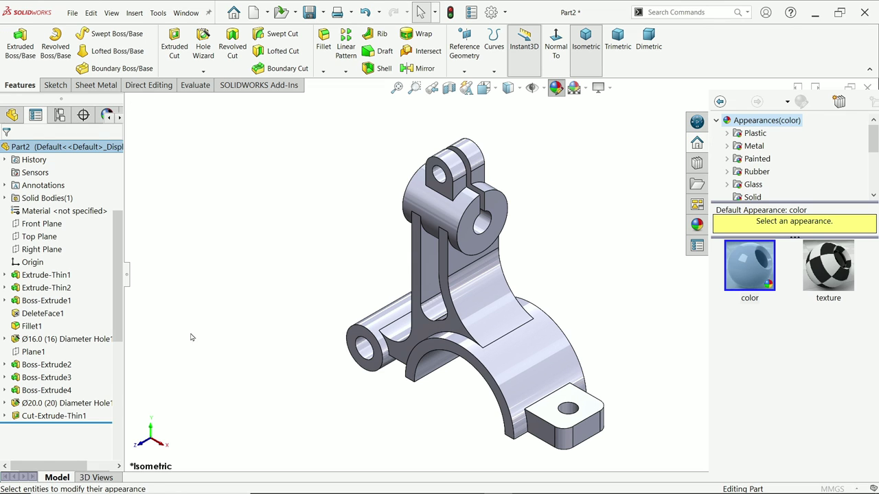
scroll(122, 322, down, 5)
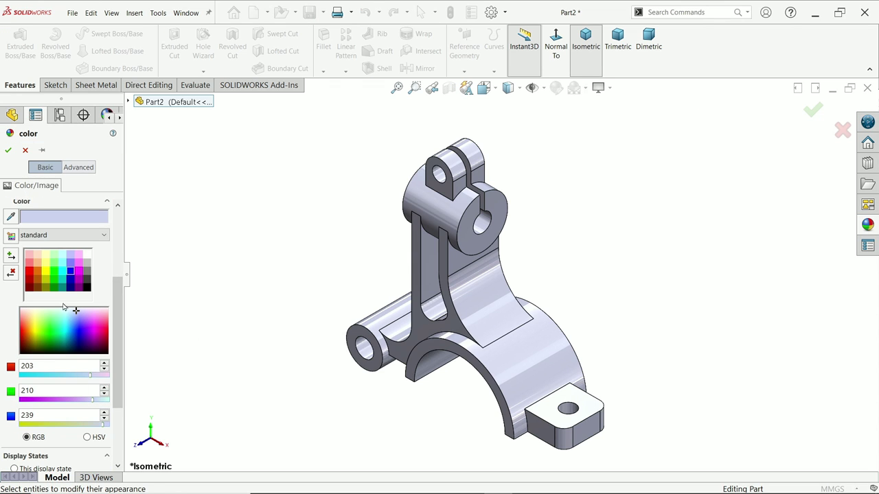
click(70, 273)
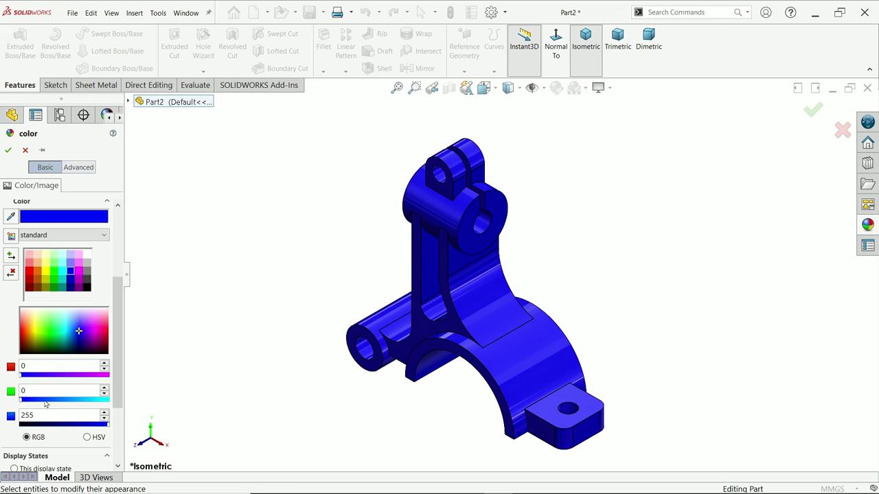
drag(45, 404, 77, 404)
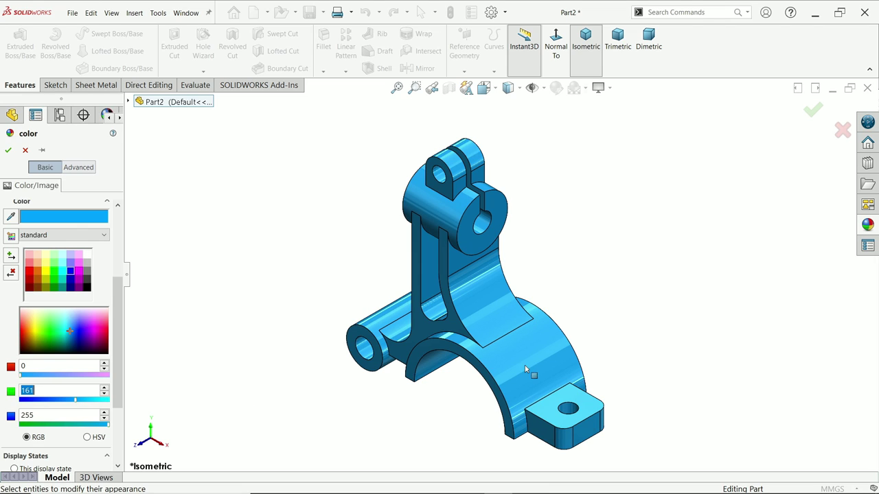
scroll(569, 344, down, 2)
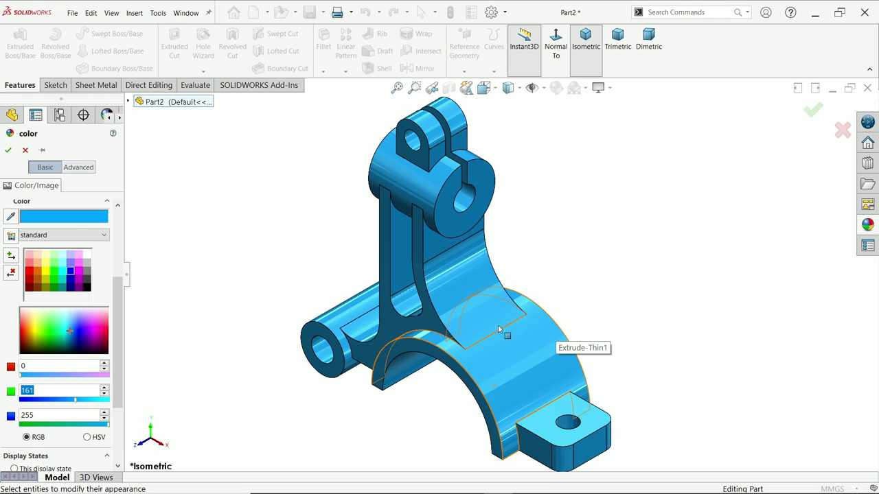
click(8, 150)
Apply the polished steel appearance to the thin slot cut, the 20 mm diameter hole and the 16 mm diameter hole features.
click(30, 419)
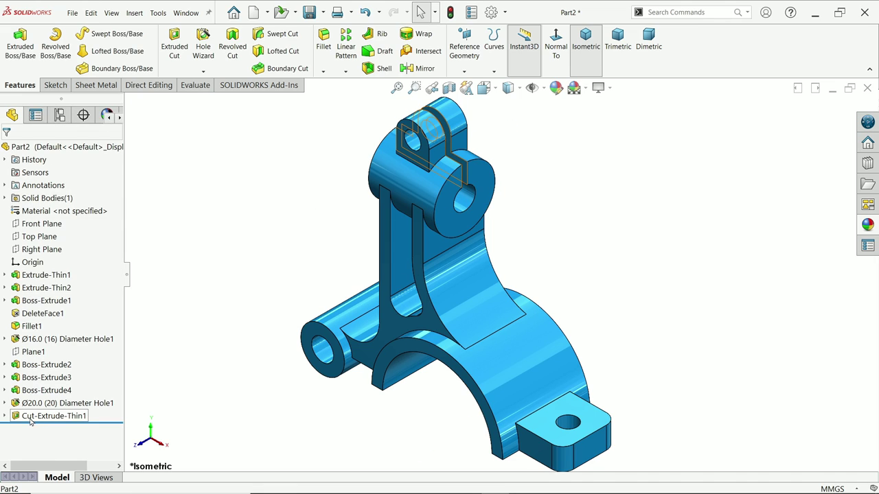
ctrl+click(27, 405)
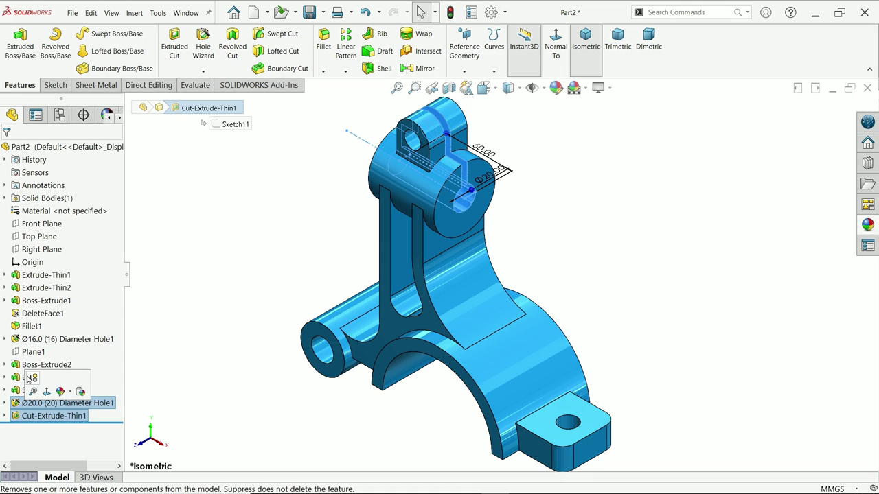
ctrl+click(46, 338)
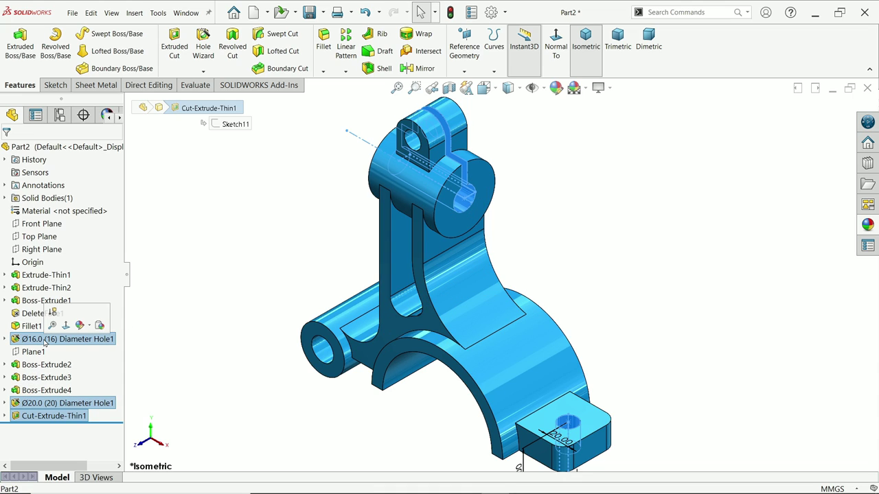
click(867, 228)
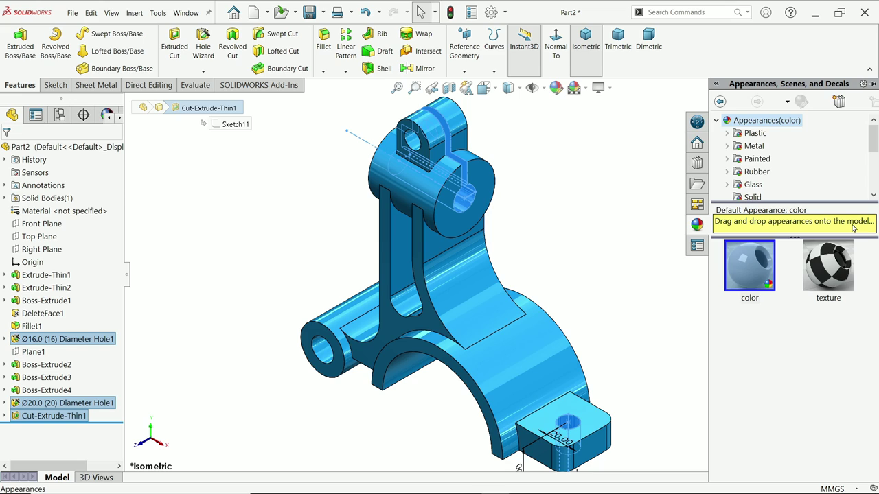
double_click(751, 150)
click(762, 133)
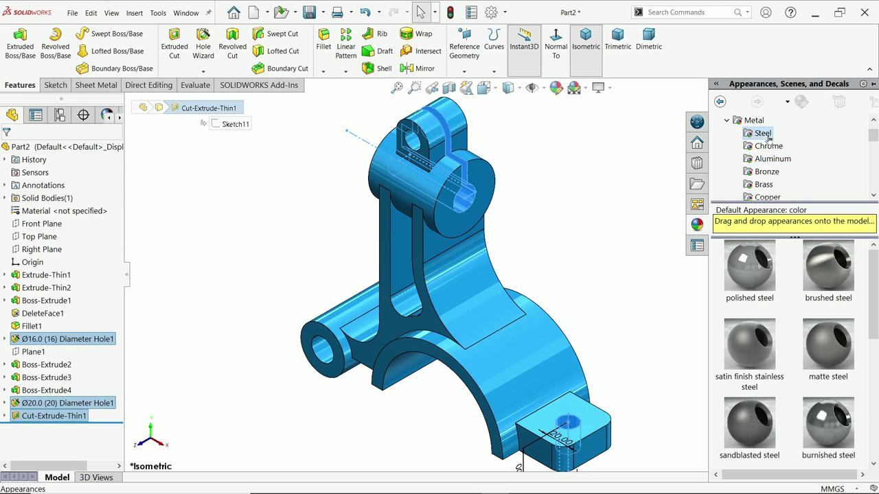
click(750, 265)
Apply polished steel to the inner face of the half-round arch and to the bore of the lower side cylinder.
click(438, 369)
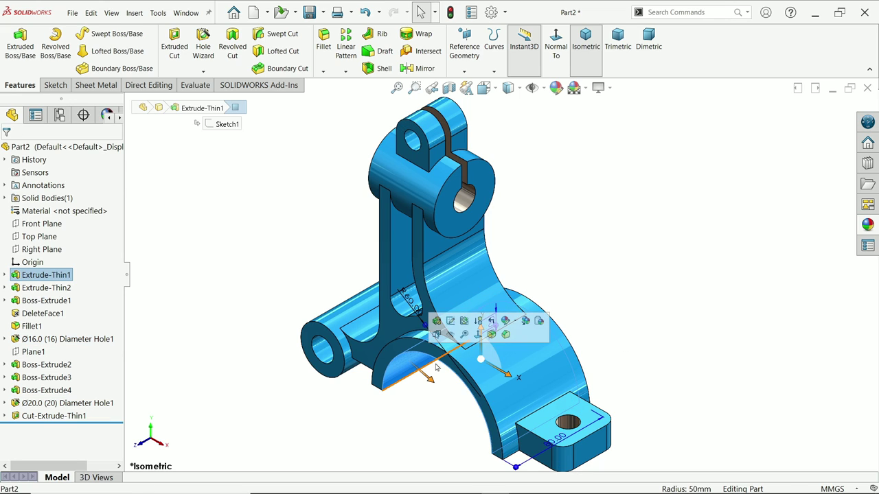
click(875, 228)
click(750, 266)
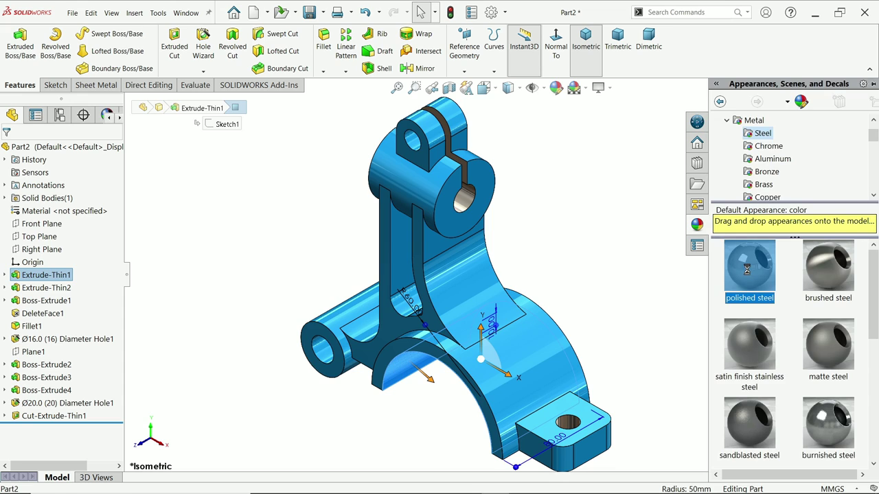
click(359, 328)
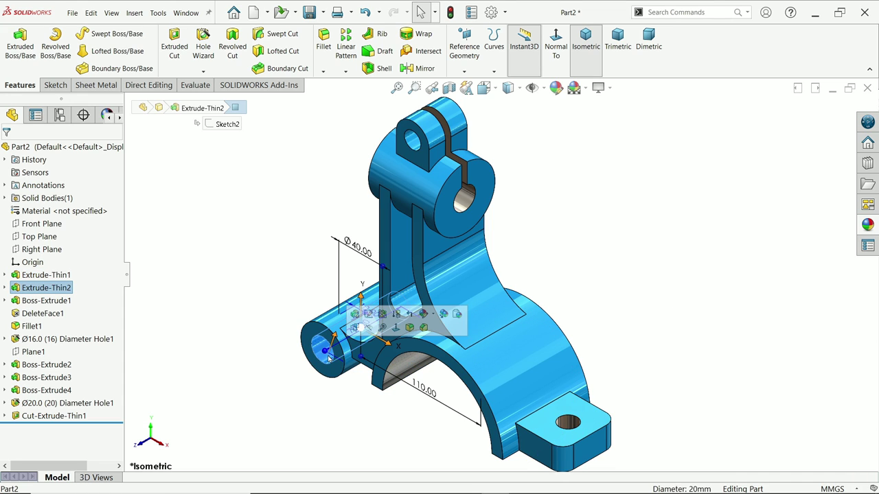
click(871, 227)
click(744, 281)
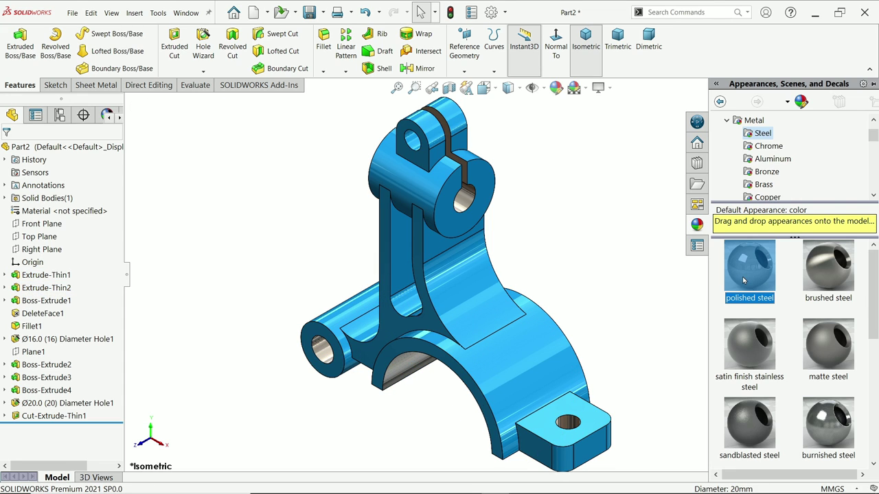
Apply polished steel to the hole faces on both sides of the slotted lug above the upper cylinder.
click(414, 142)
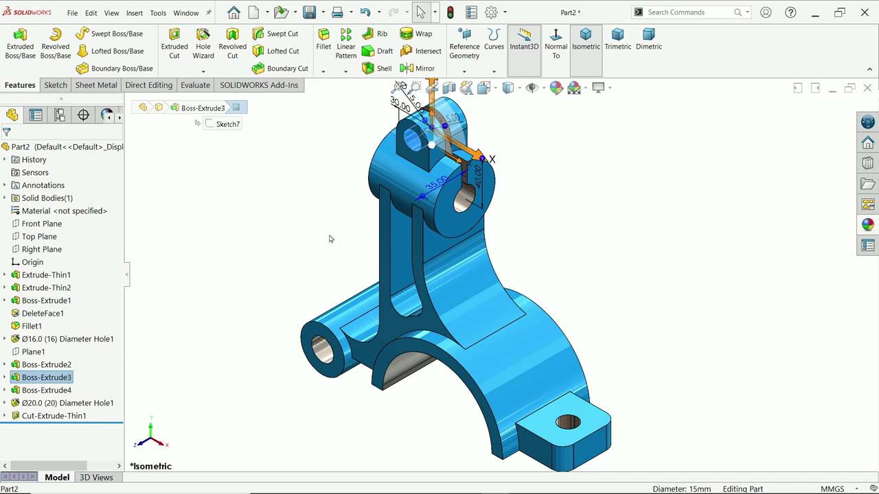
scroll(483, 139, down, 2)
middle_drag(494, 149, 437, 167)
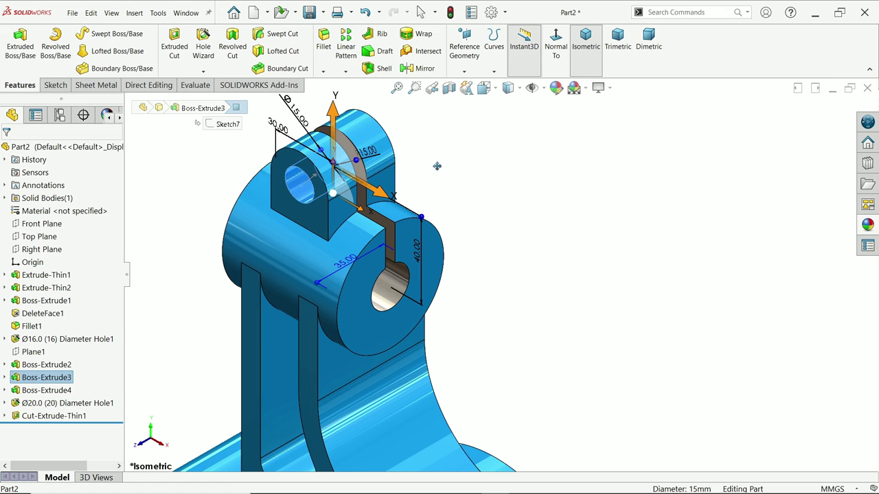
middle_drag(546, 167, 434, 164)
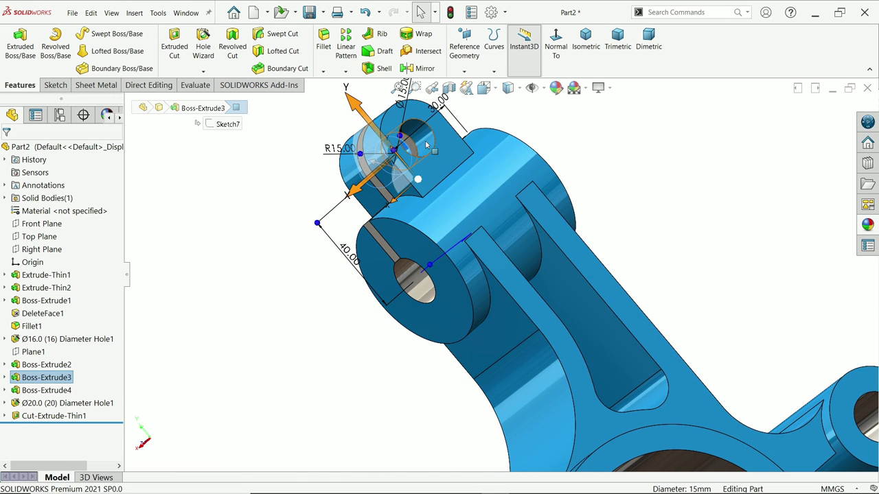
click(417, 141)
click(867, 229)
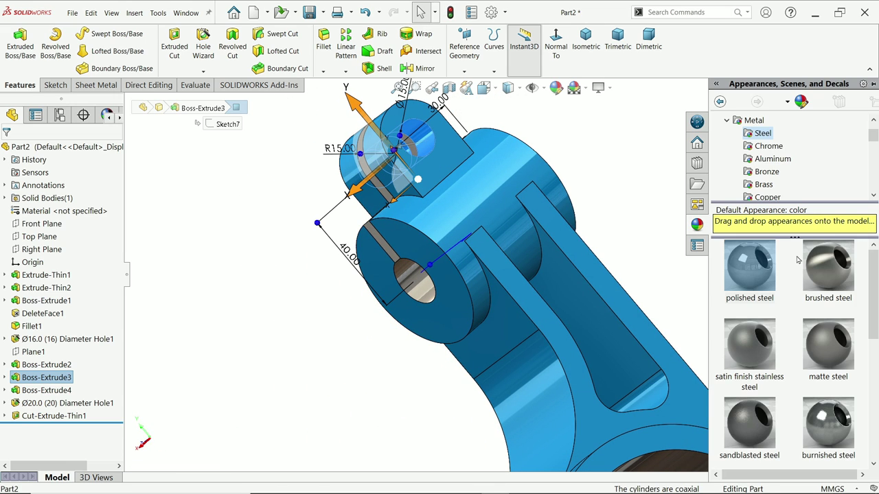
click(743, 279)
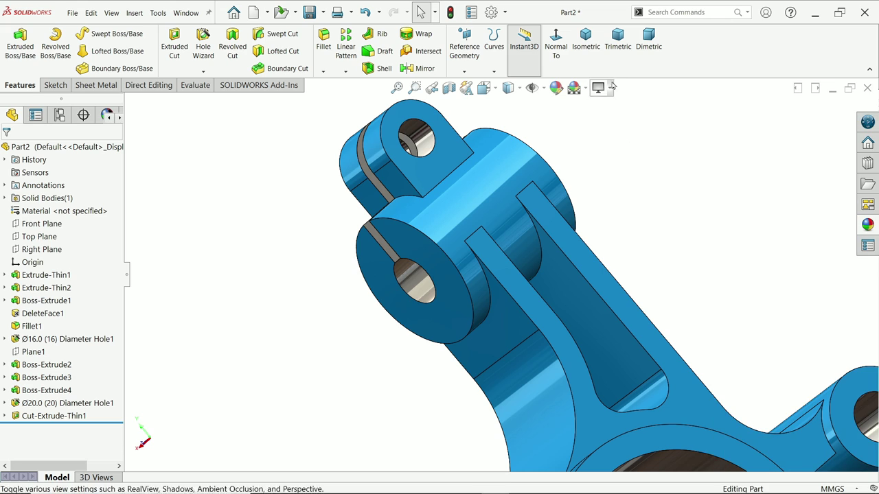
Show the finished bracket in isometric view, framed so the whole part fits.
click(586, 41)
scroll(524, 294, down, 2)
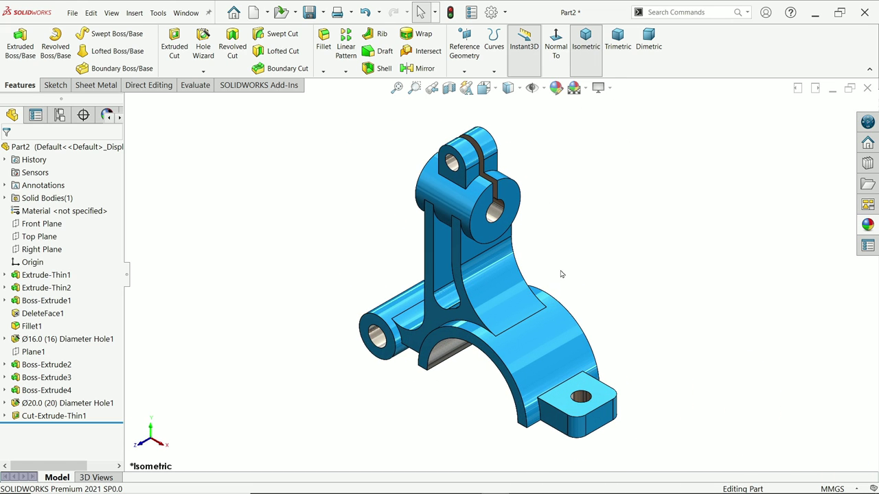
scroll(560, 291, down, 2)
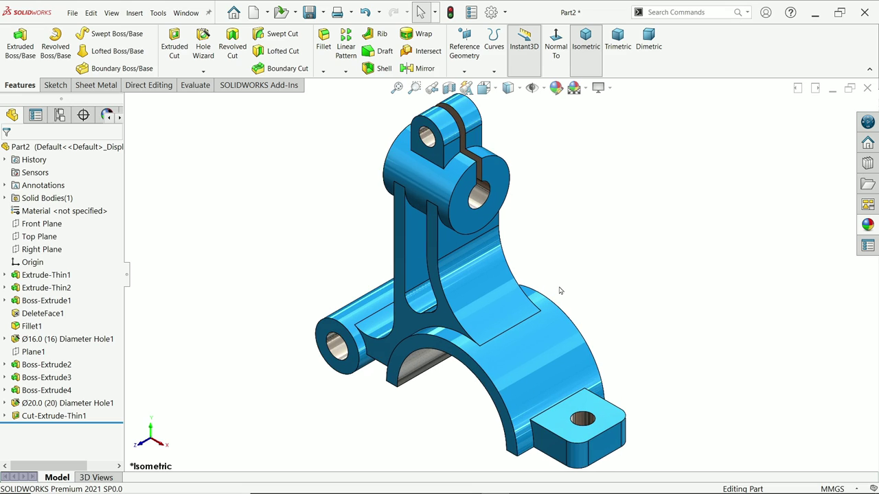